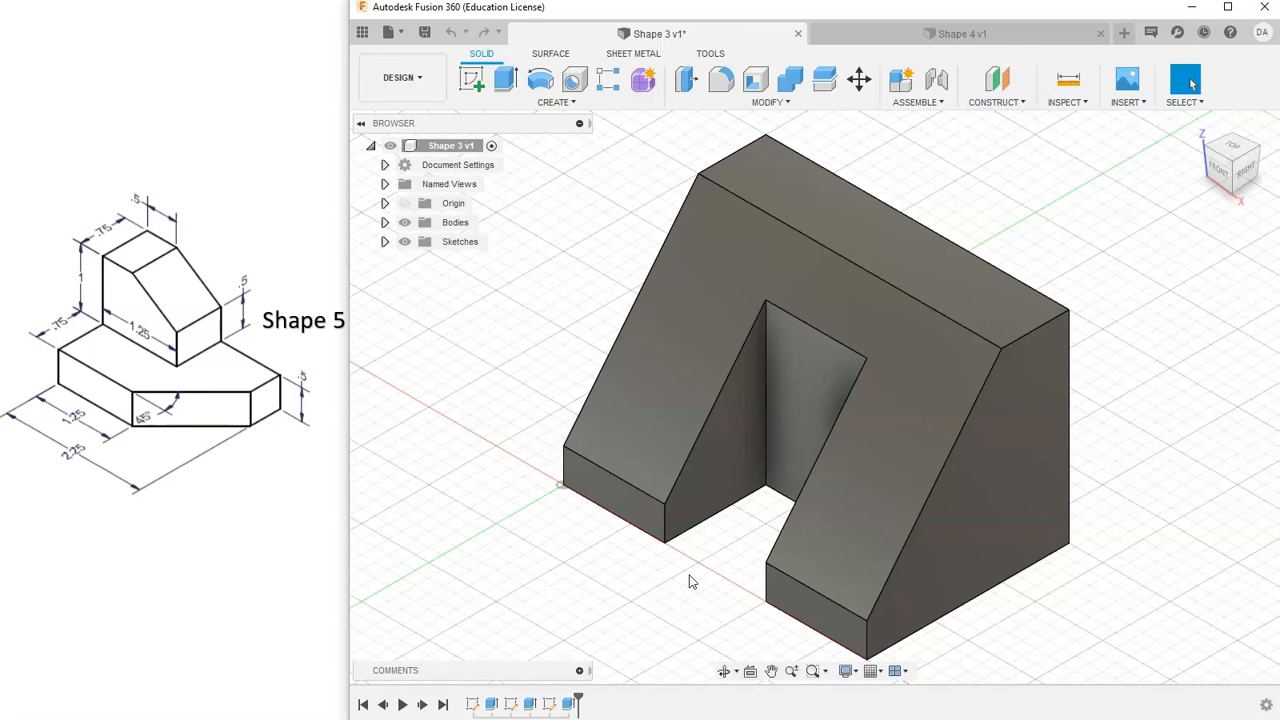
# - Review the settings of the base extrusion and the sloped cut extrusion in Shape 3, leaving them unedited
pyautogui.doubleClick(491, 705)
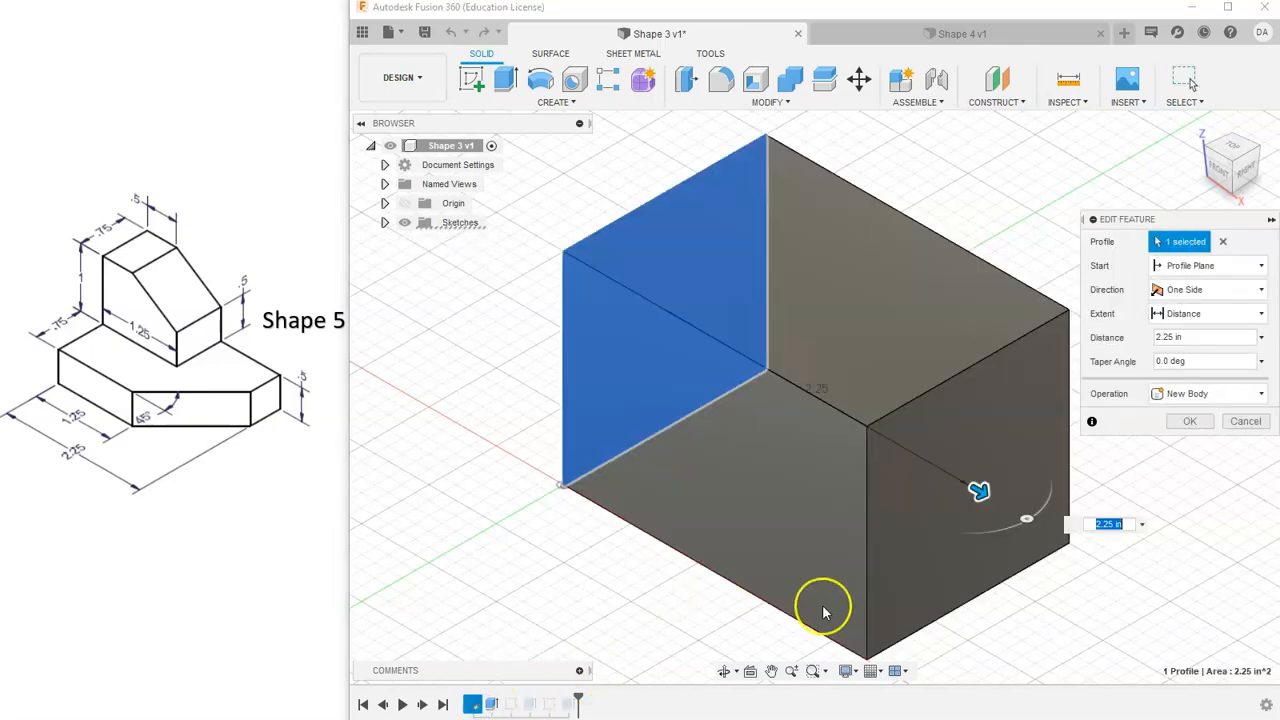
pyautogui.click(1262, 422)
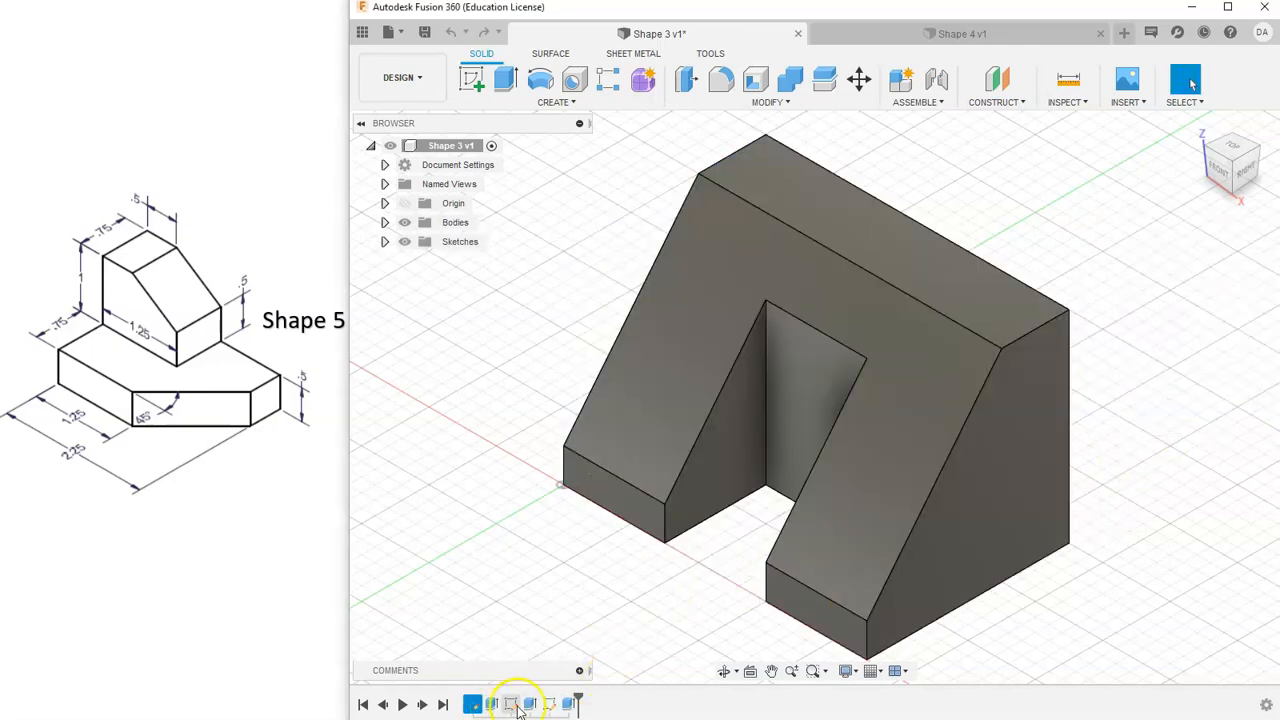
pyautogui.doubleClick(528, 705)
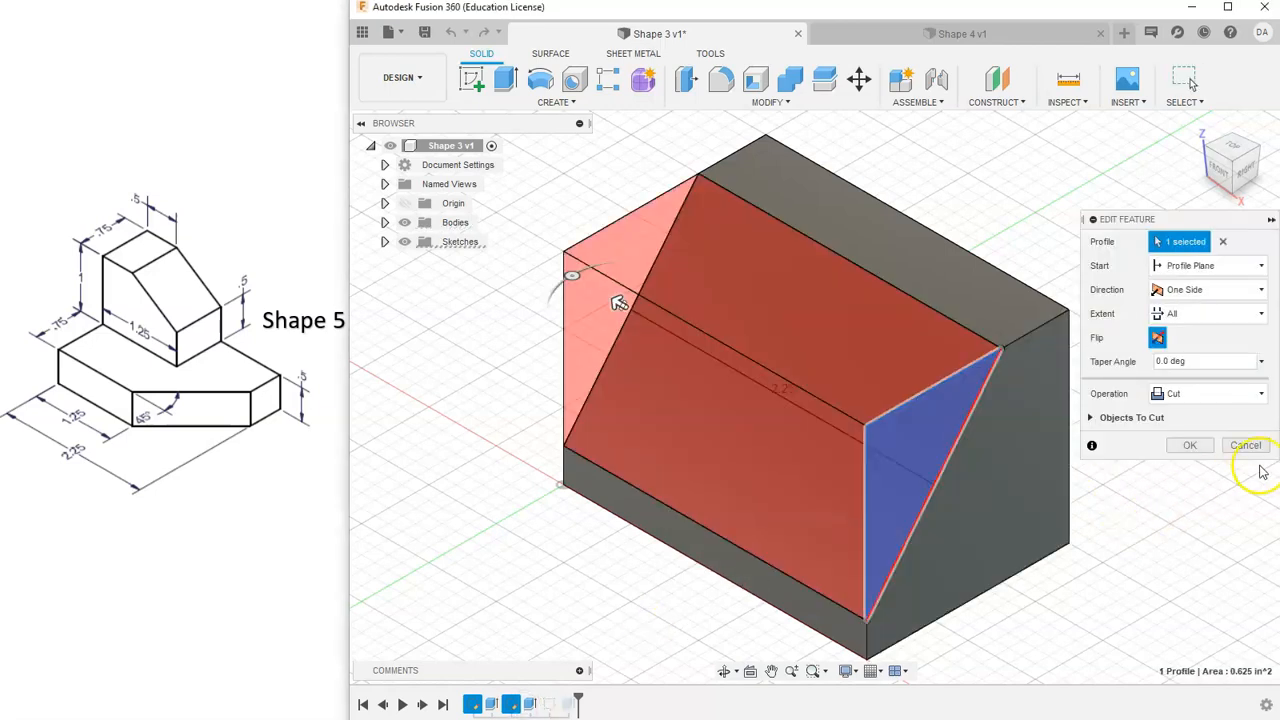
pyautogui.click(1264, 446)
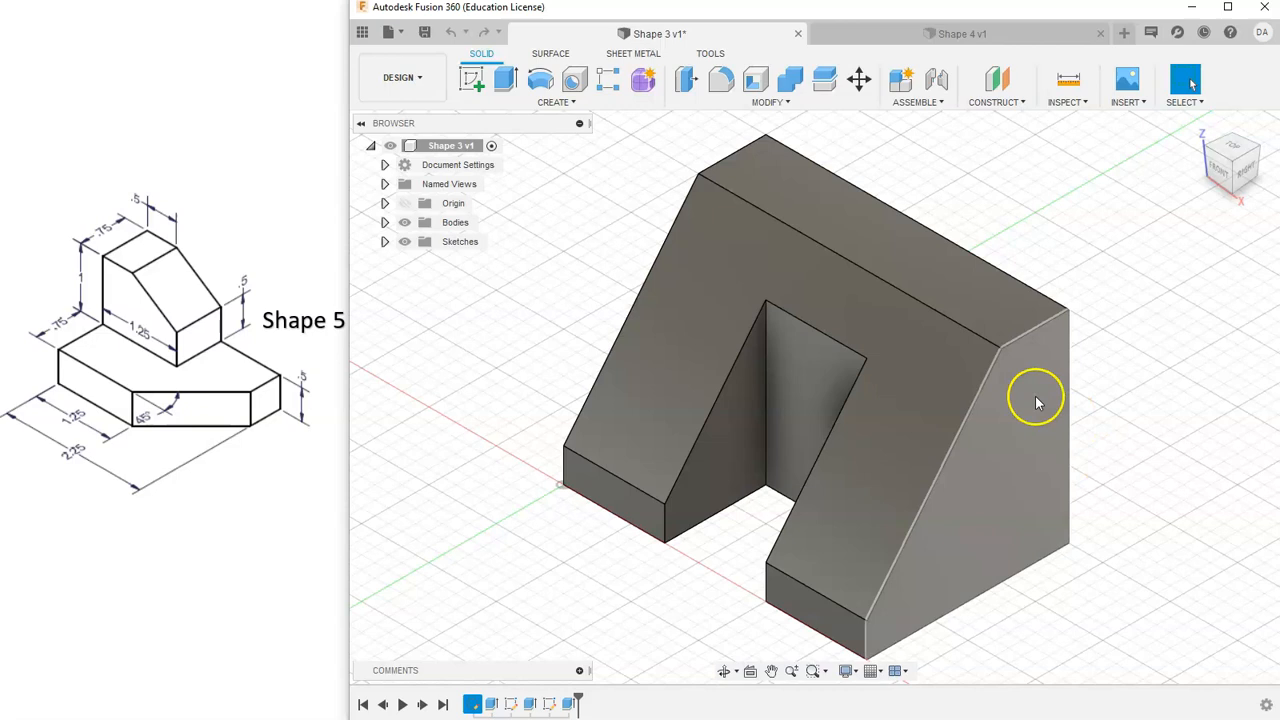
# - Switch to the Shape 4 design and review the settings of its first extrusion
pyautogui.click(938, 38)
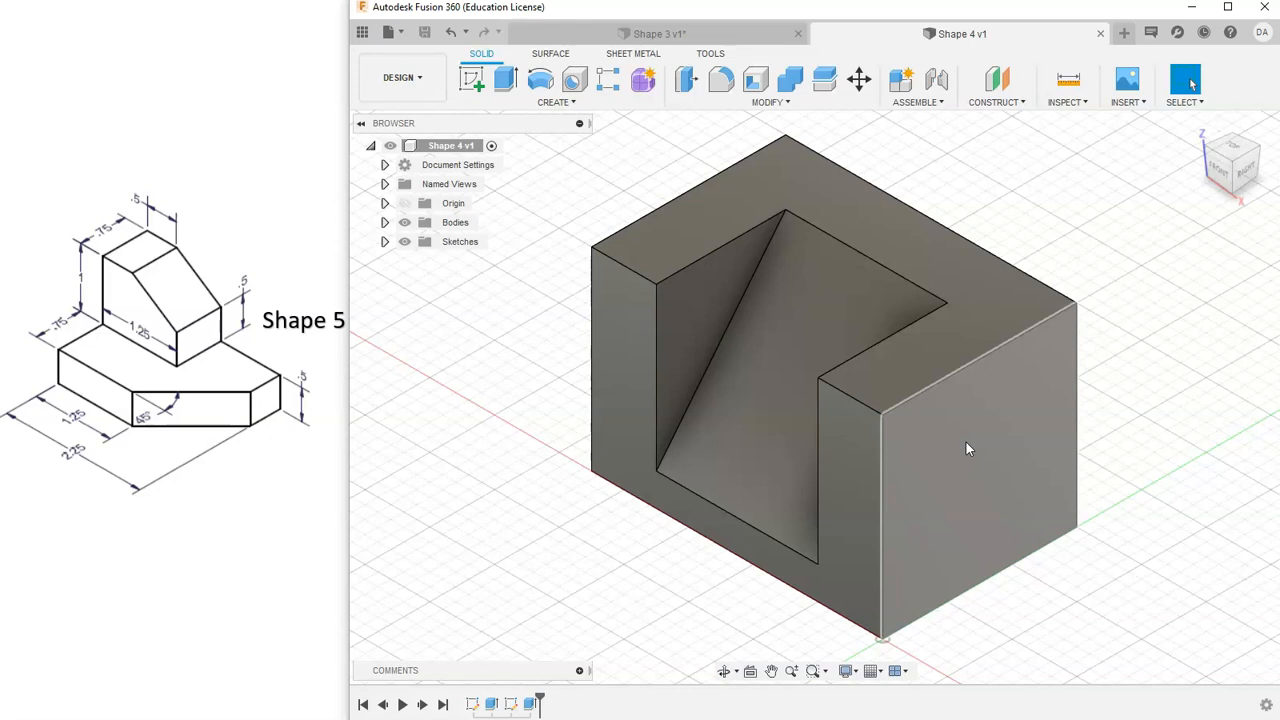
pyautogui.doubleClick(491, 704)
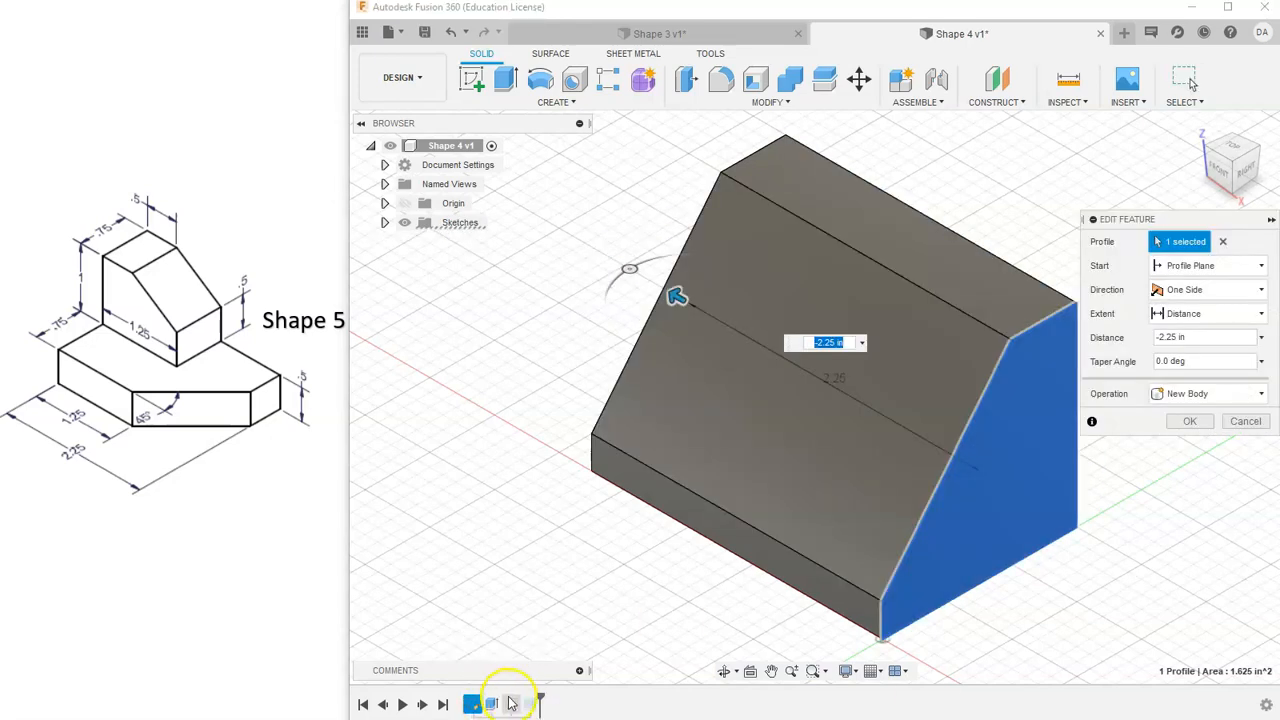
pyautogui.click(1195, 423)
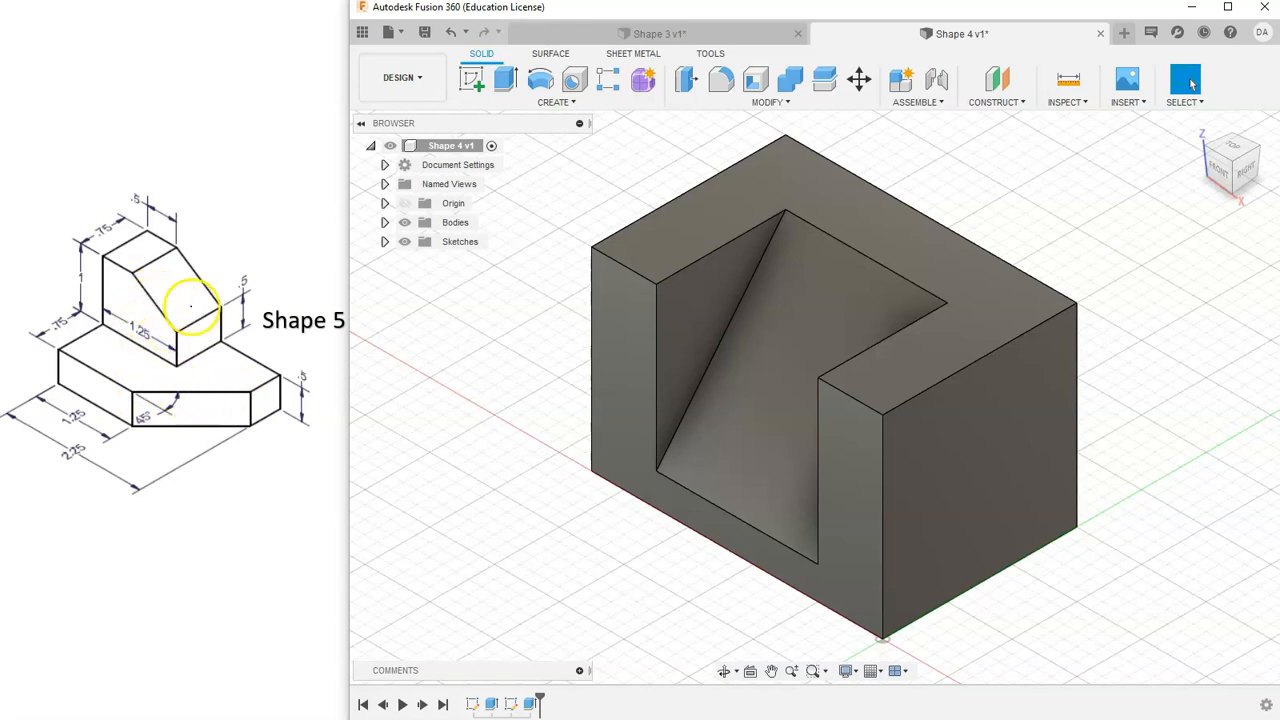
# - Create a new design and start a sketch on the horizontal origin plane, oriented to the top view
pyautogui.click(1121, 35)
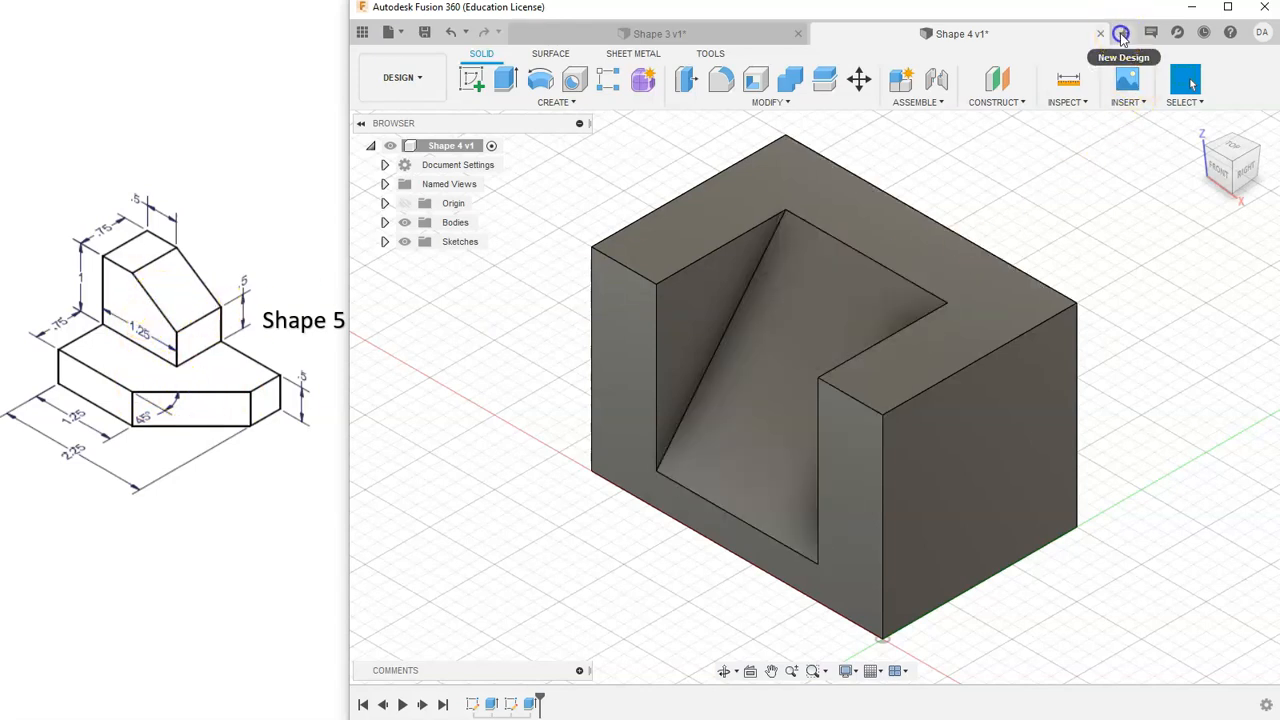
pyautogui.click(873, 289)
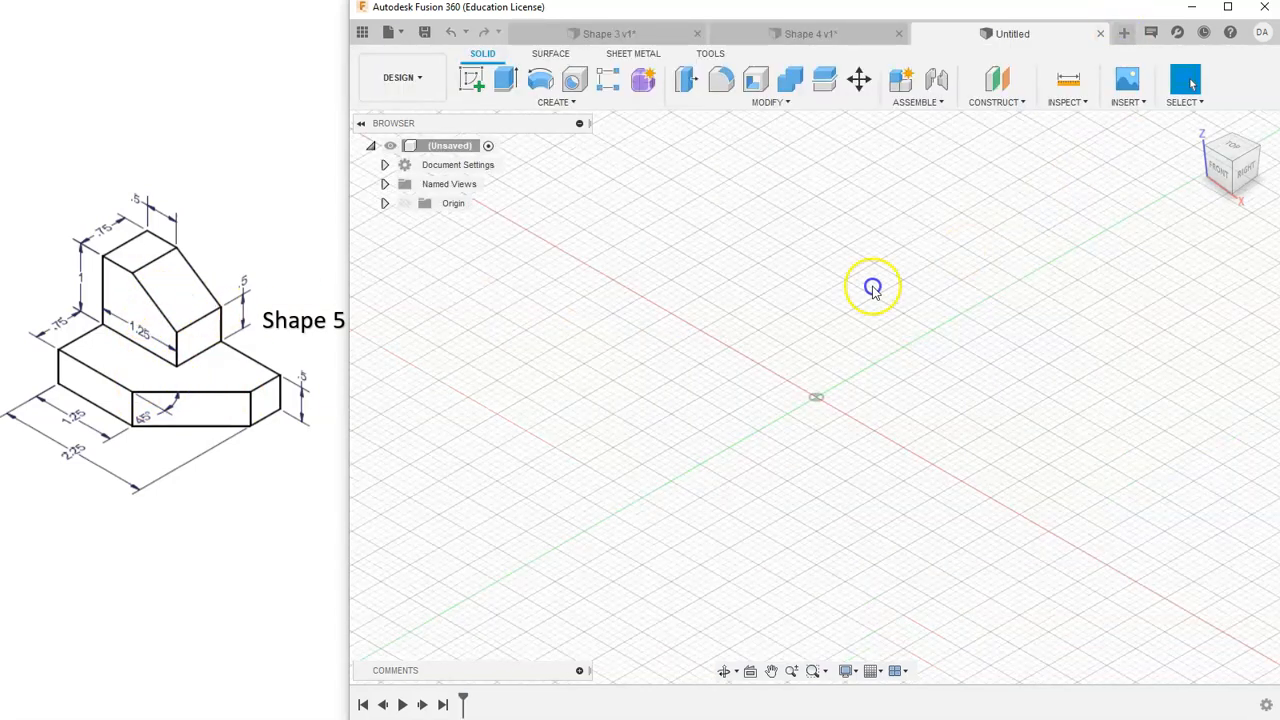
pyautogui.click(471, 80)
pyautogui.click(136, 407)
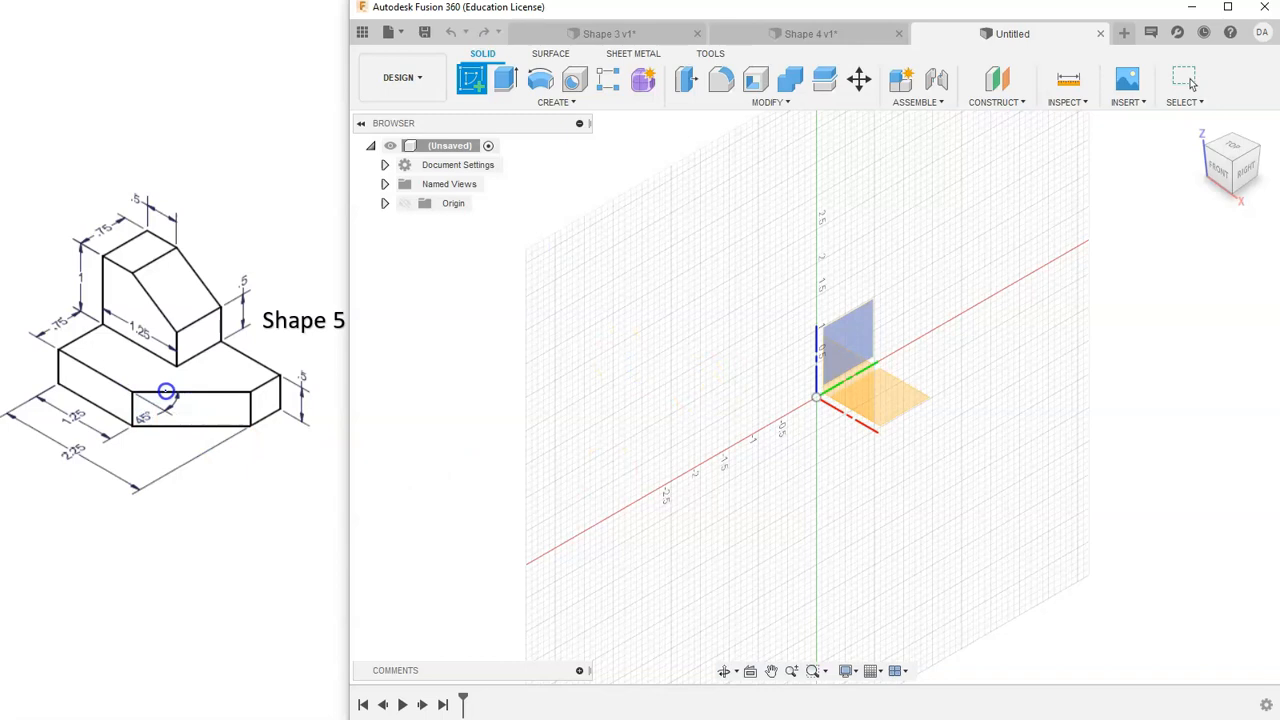
pyautogui.click(902, 391)
pyautogui.click(918, 398)
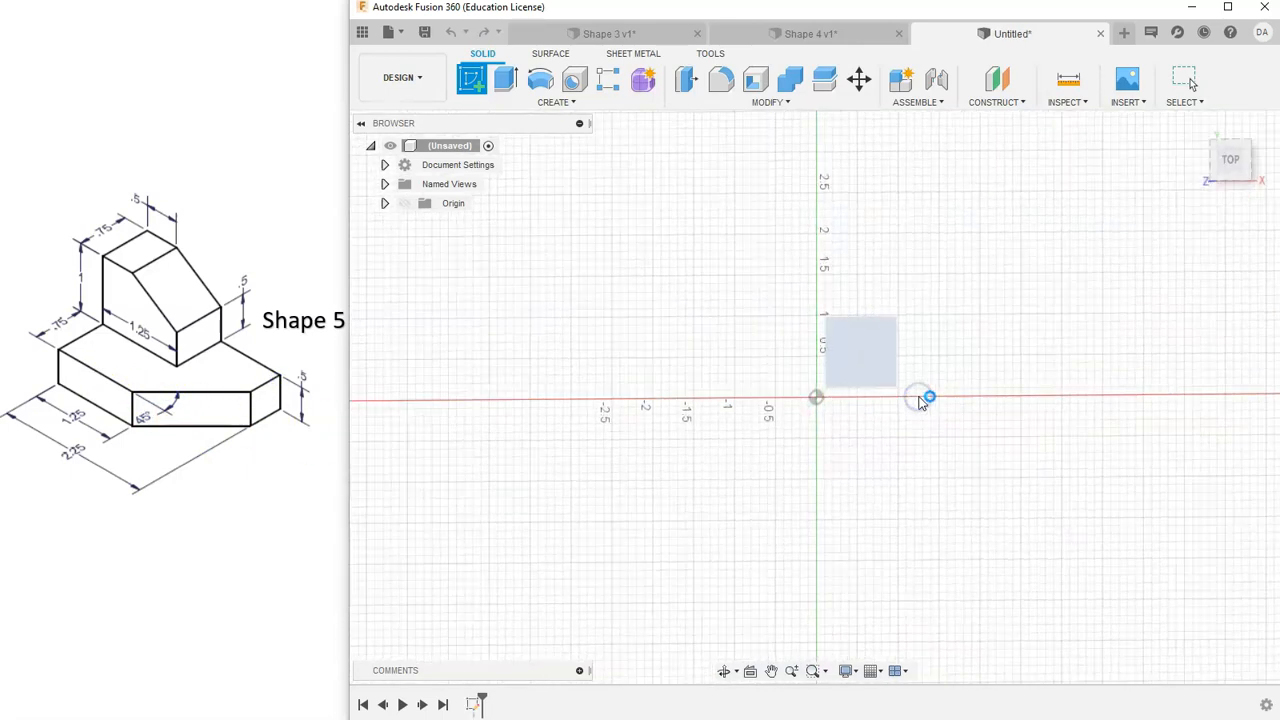
pyautogui.click(1246, 178)
pyautogui.click(1270, 137)
pyautogui.click(1256, 123)
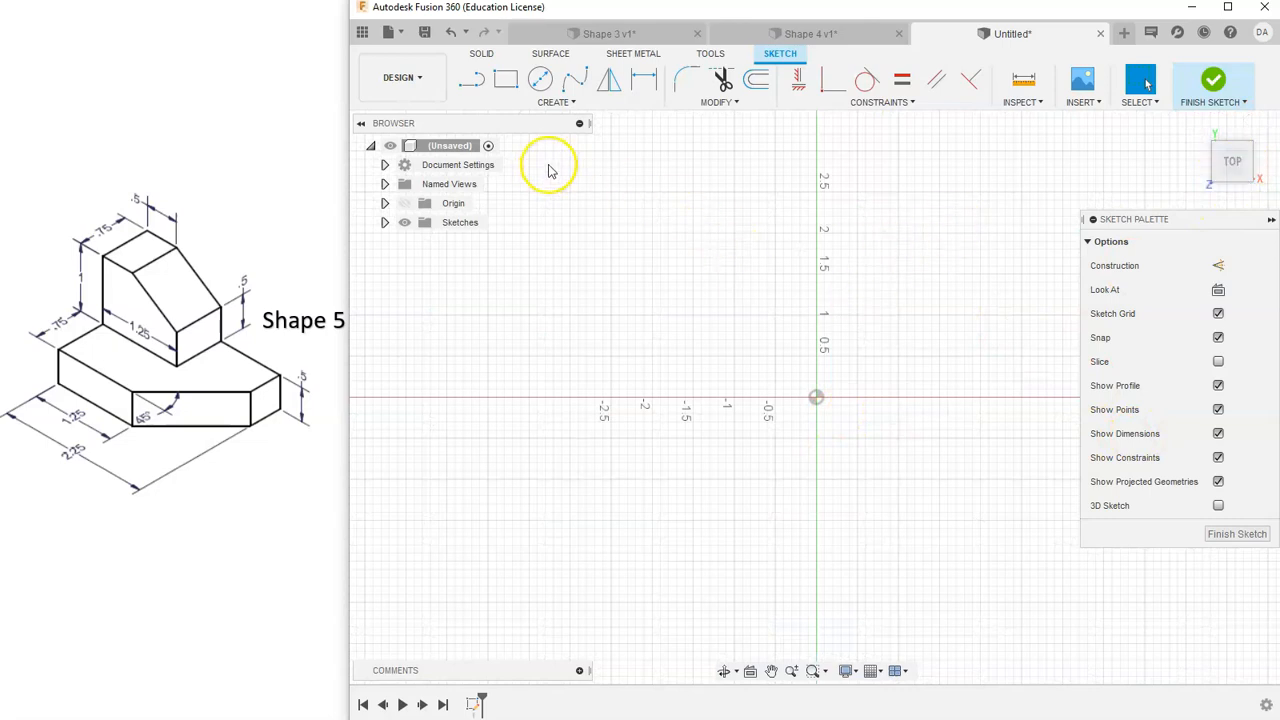
# - Sketch a rectangle about 2 in wide and 1.6 in high with its lower-left corner at the origin
pyautogui.click(512, 79)
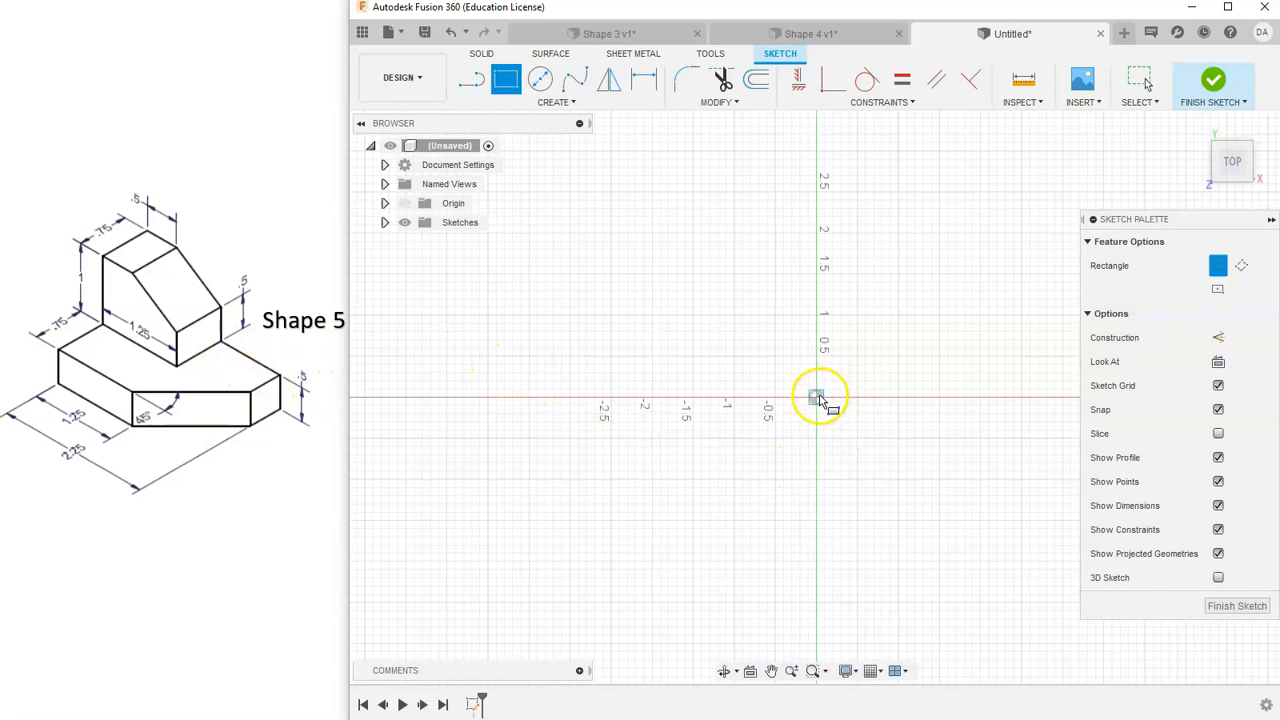
pyautogui.click(818, 400)
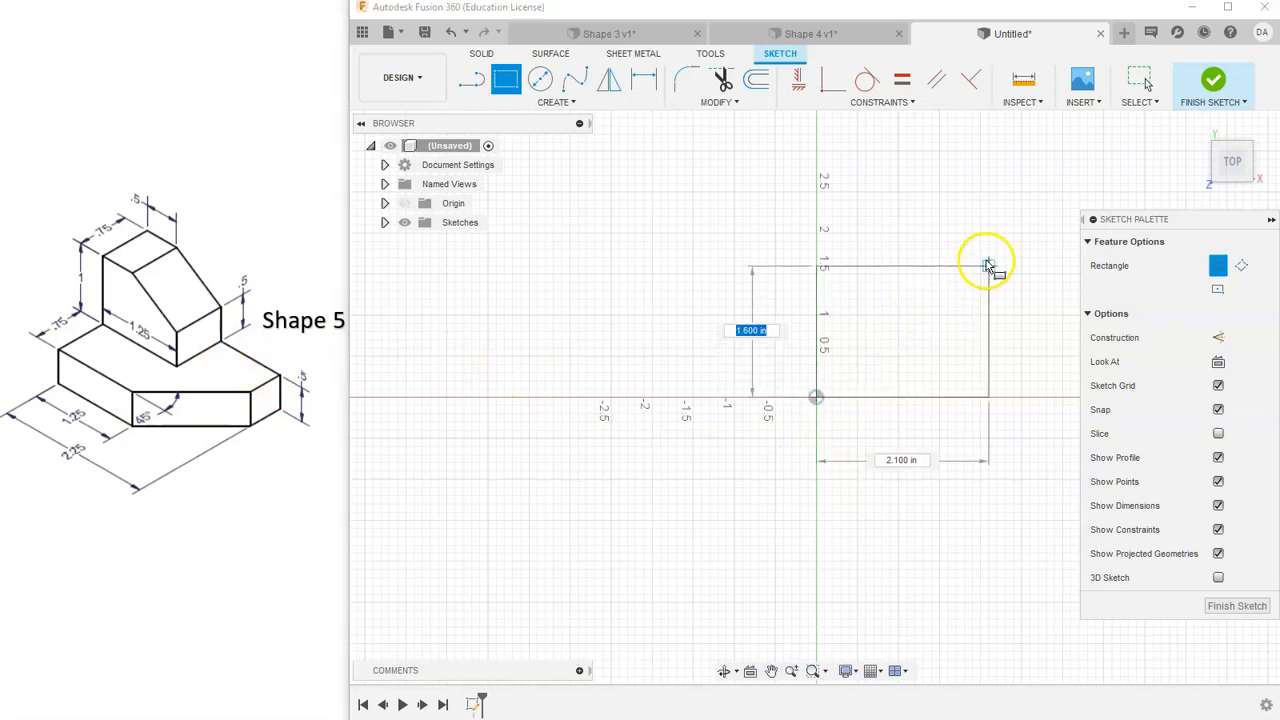
pyautogui.click(981, 266)
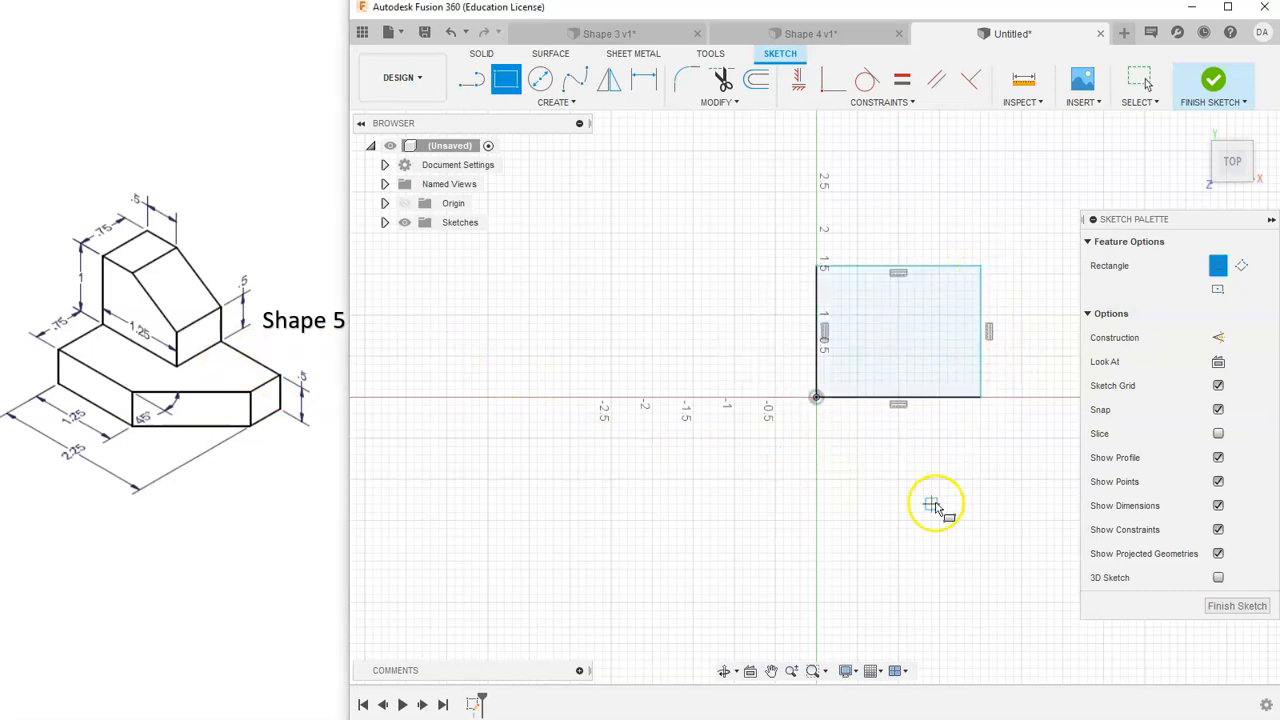
pyautogui.rightClick(918, 447)
pyautogui.click(871, 443)
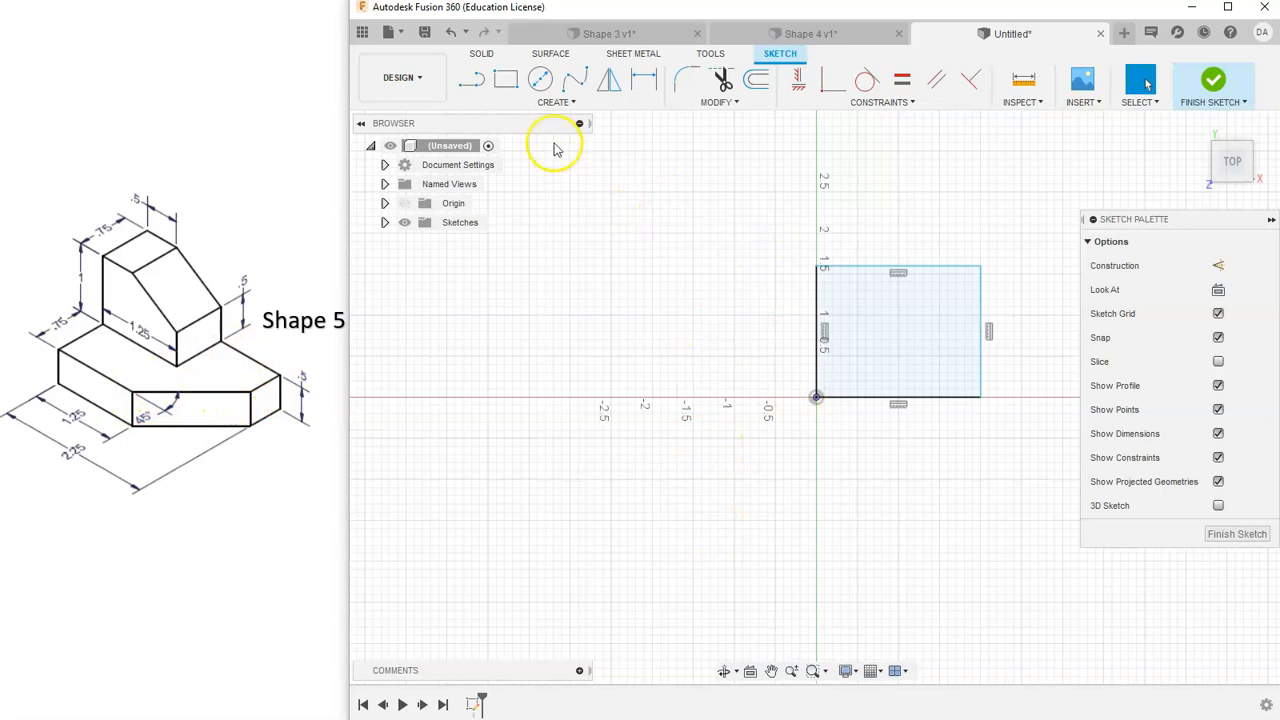
# - Extend the rectangle's right side with a diagonal, a short vertical and a closing line, and level the closing line with the rectangle's upper edge
pyautogui.click(471, 79)
pyautogui.moveTo(1023, 400); pyautogui.dragTo(825, 406, button='middle')
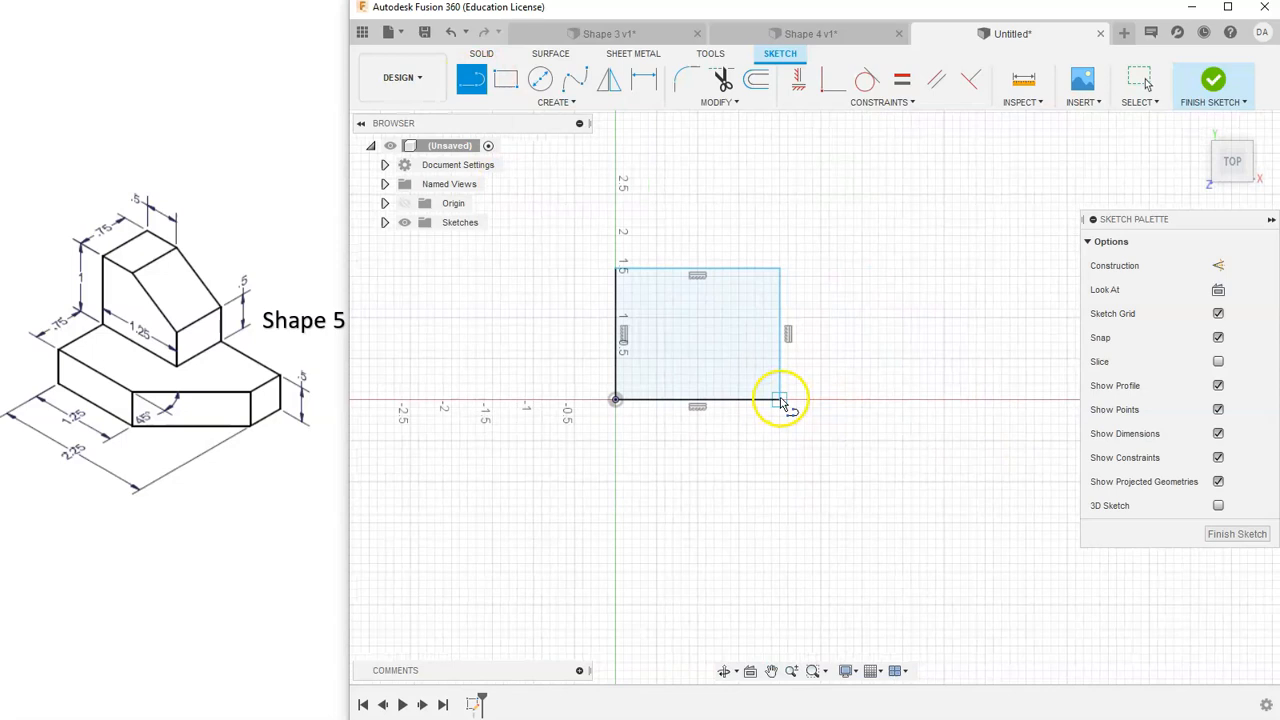
pyautogui.click(780, 400)
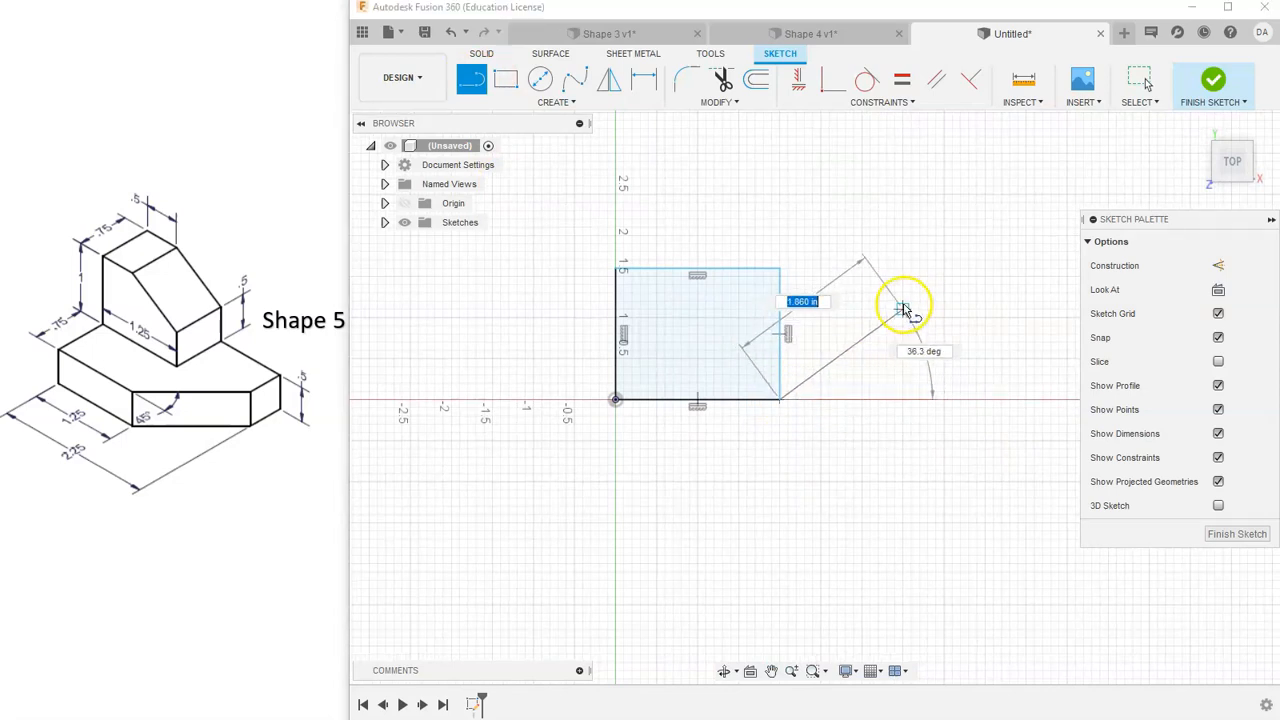
pyautogui.click(903, 308)
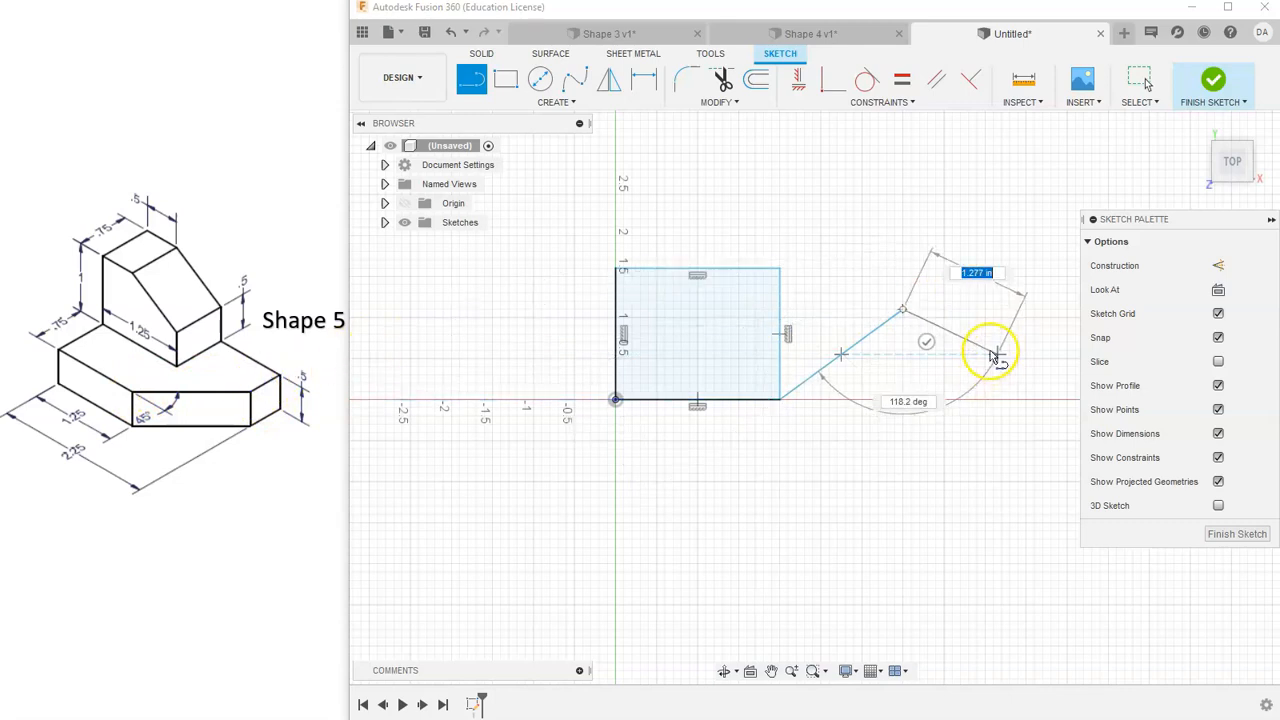
pyautogui.click(903, 276)
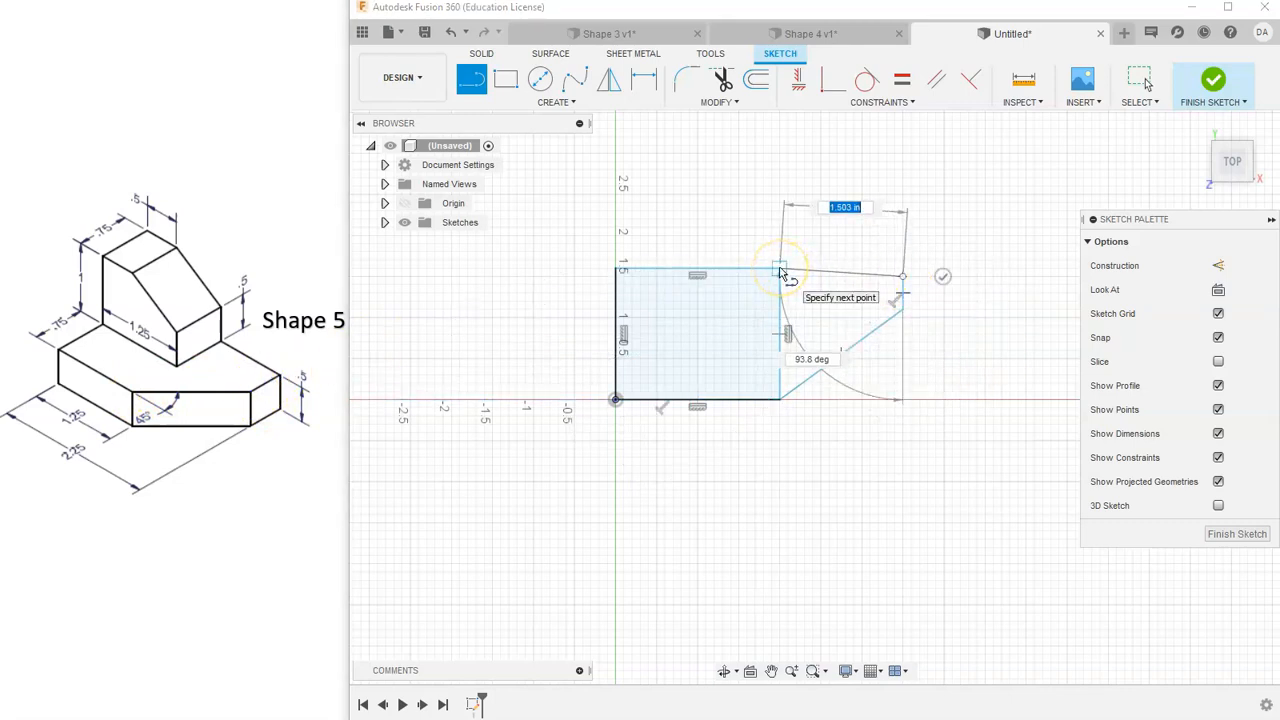
pyautogui.click(780, 270)
pyautogui.rightClick(894, 252)
pyautogui.click(848, 249)
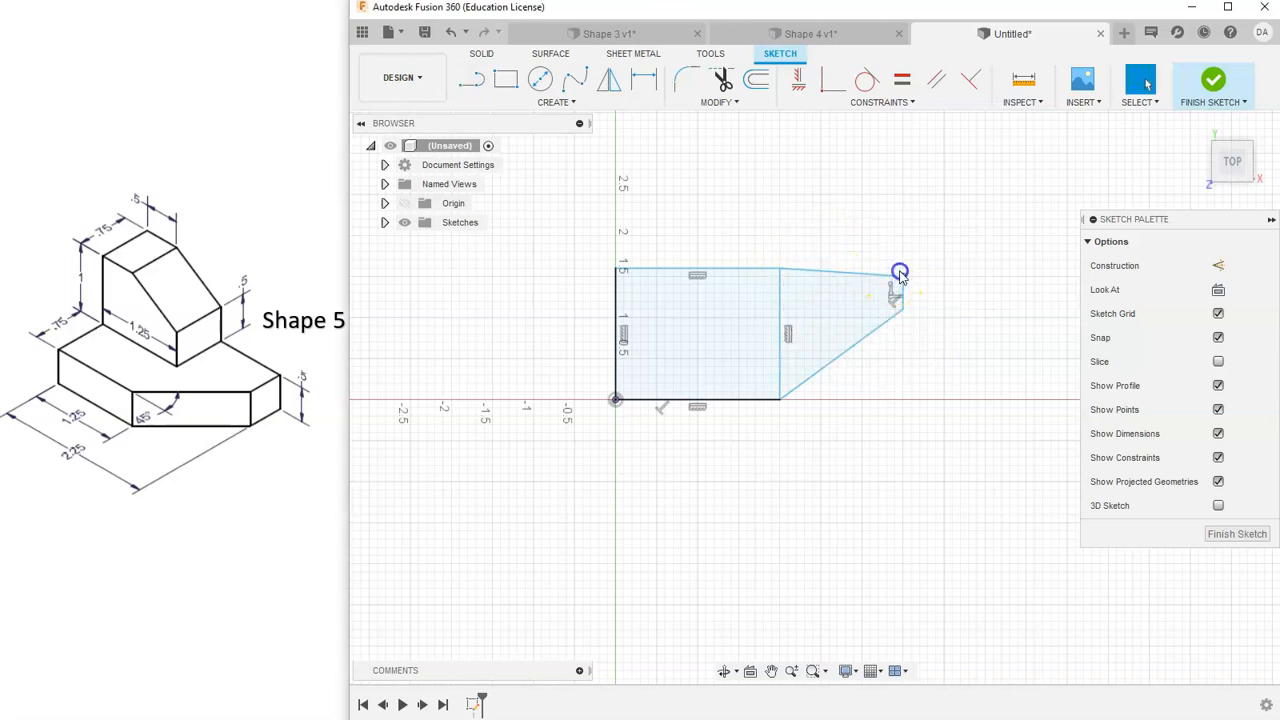
pyautogui.moveTo(900, 279); pyautogui.dragTo(900, 270)
pyautogui.click(951, 286)
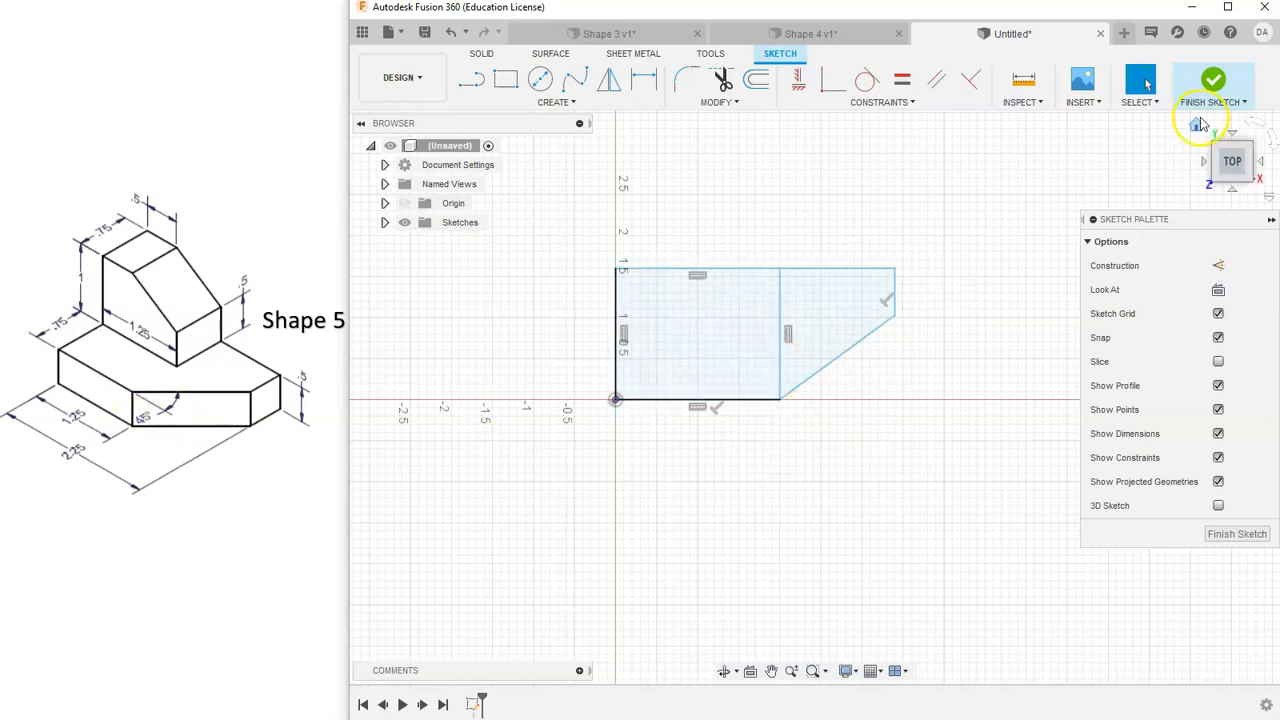
# - Dimension the profile's overall length between its two outer end edges as 2.25 in
pyautogui.click(1203, 130)
pyautogui.scroll(-5, 966, 423)
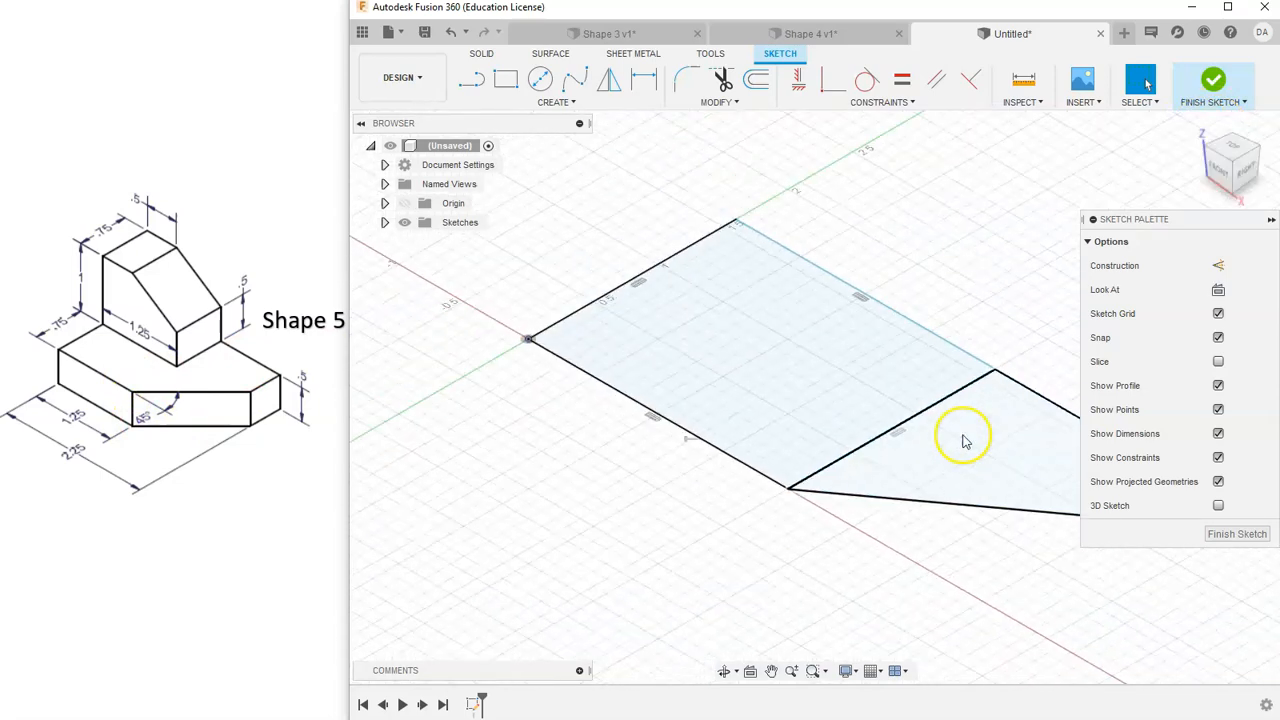
pyautogui.scroll(5, 735, 338)
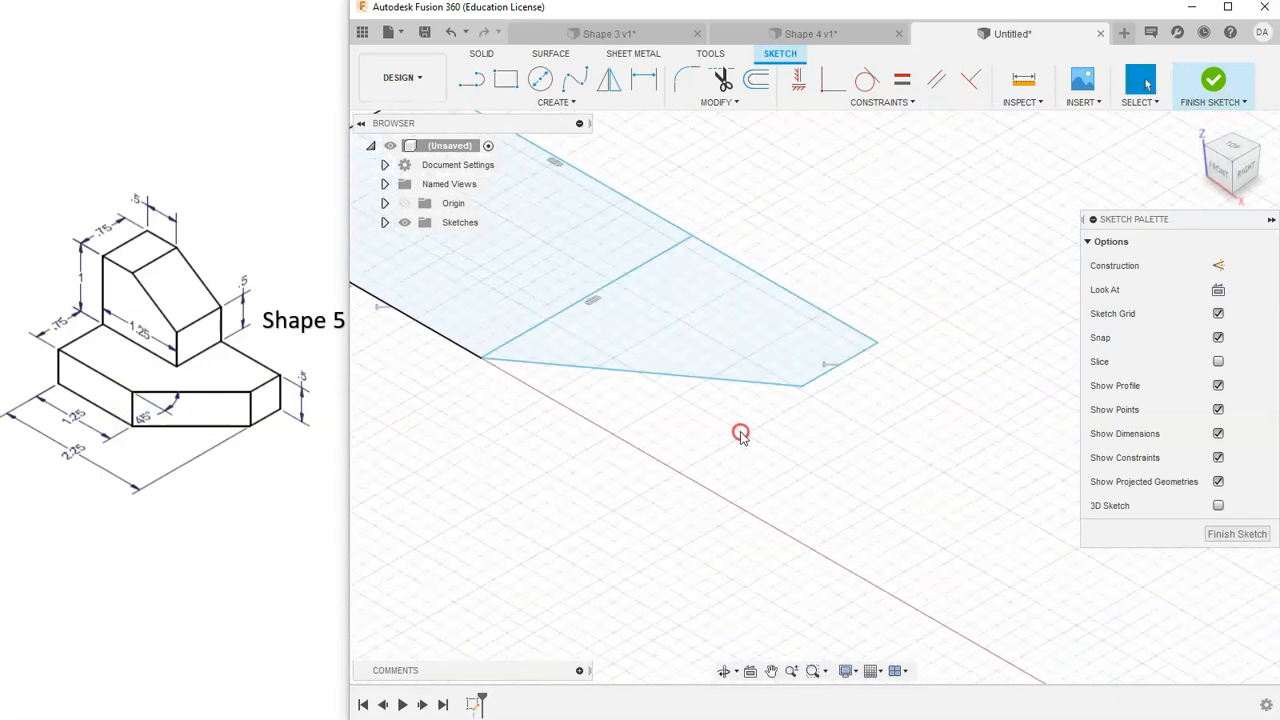
pyautogui.moveTo(774, 394); pyautogui.dragTo(934, 494, button='middle')
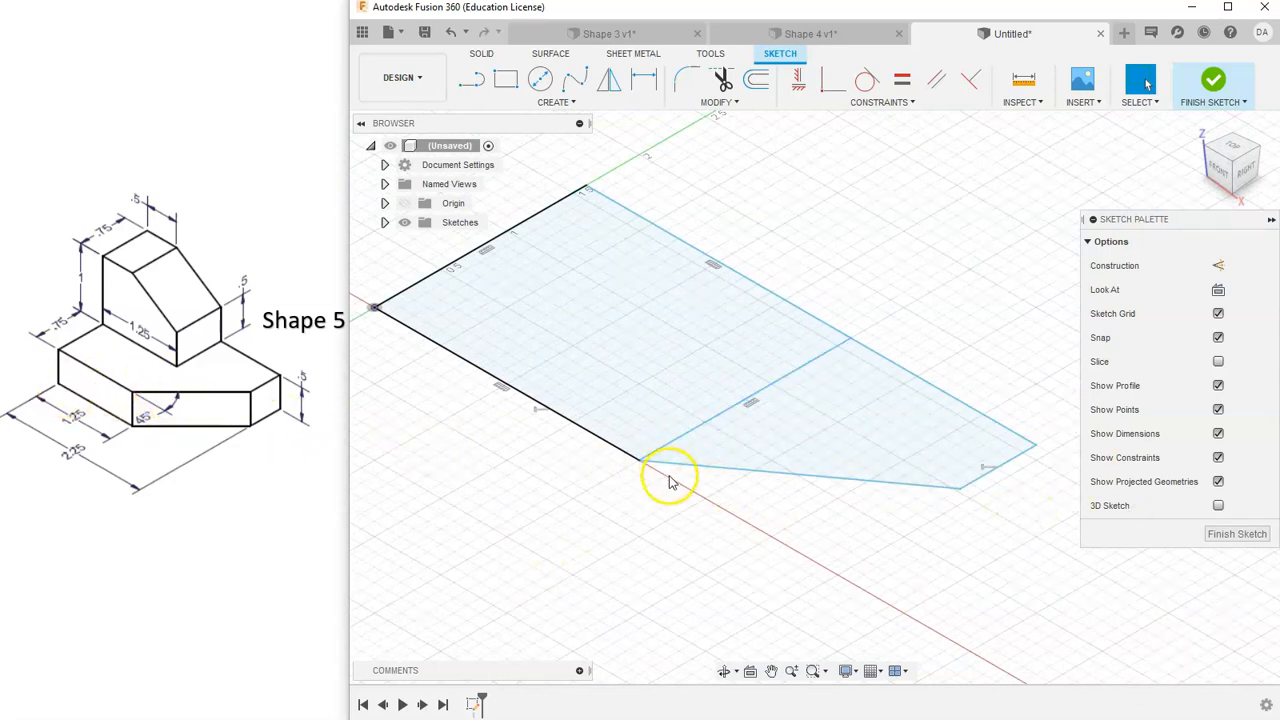
pyautogui.scroll(-1, 600, 542)
pyautogui.moveTo(600, 542); pyautogui.dragTo(634, 534, button='middle')
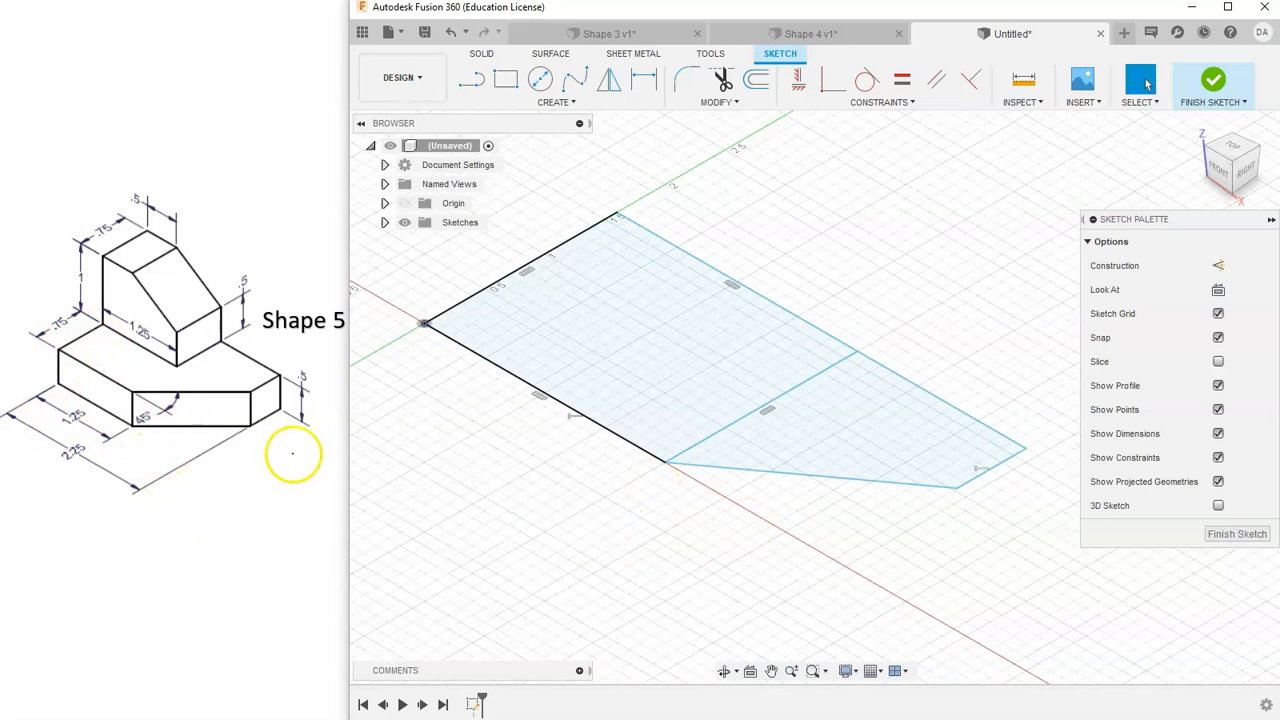
pyautogui.click(766, 193)
pyautogui.click(652, 88)
pyautogui.click(545, 256)
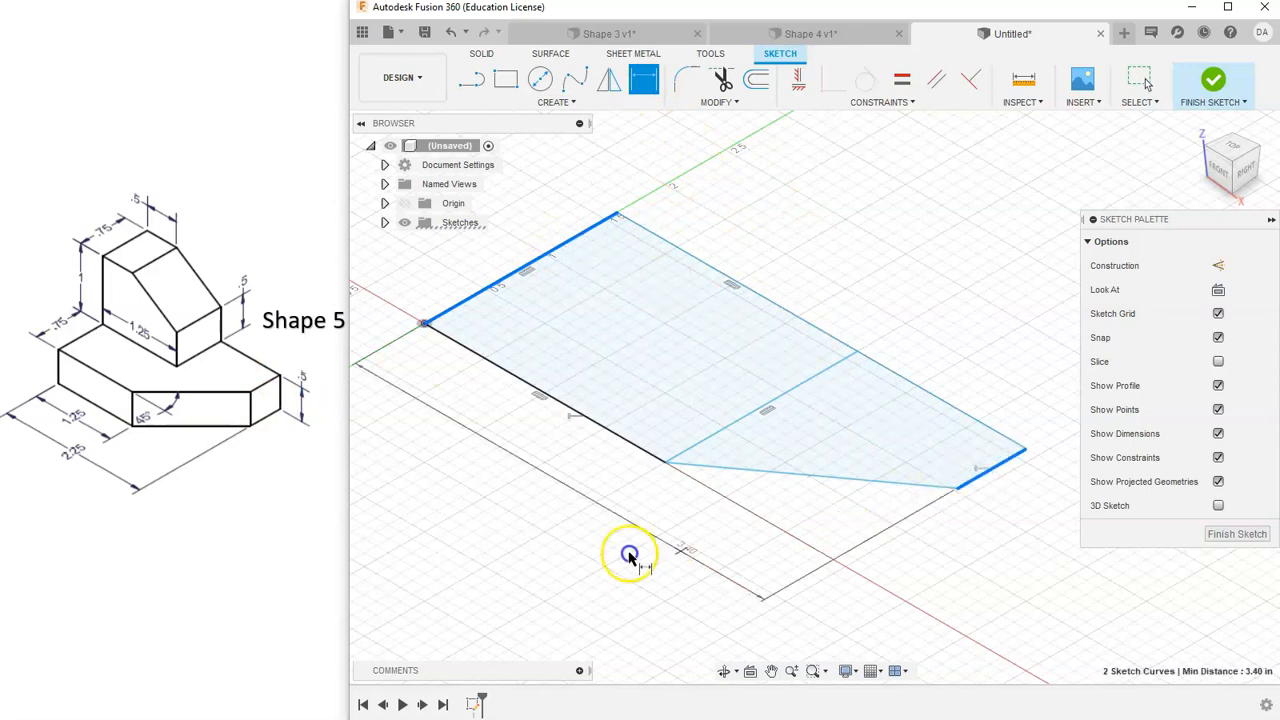
pyautogui.click(530, 508)
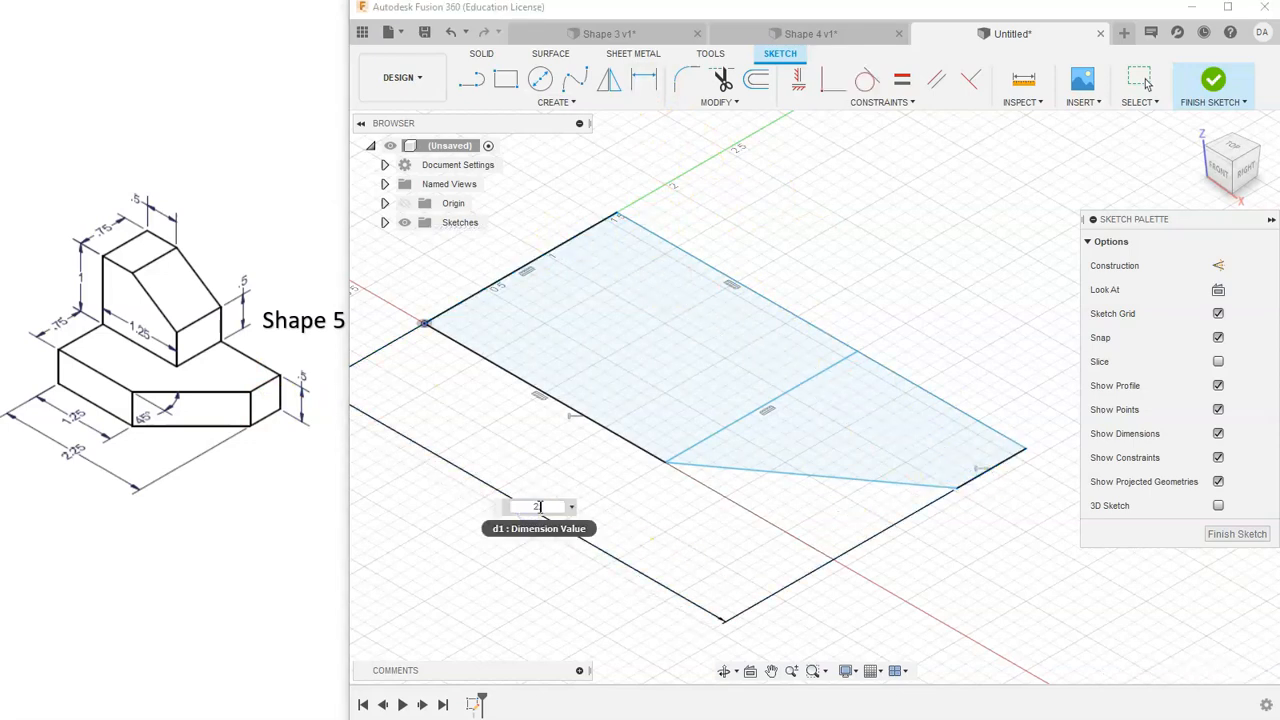
pyautogui.write('2.25')
pyautogui.press('Return')
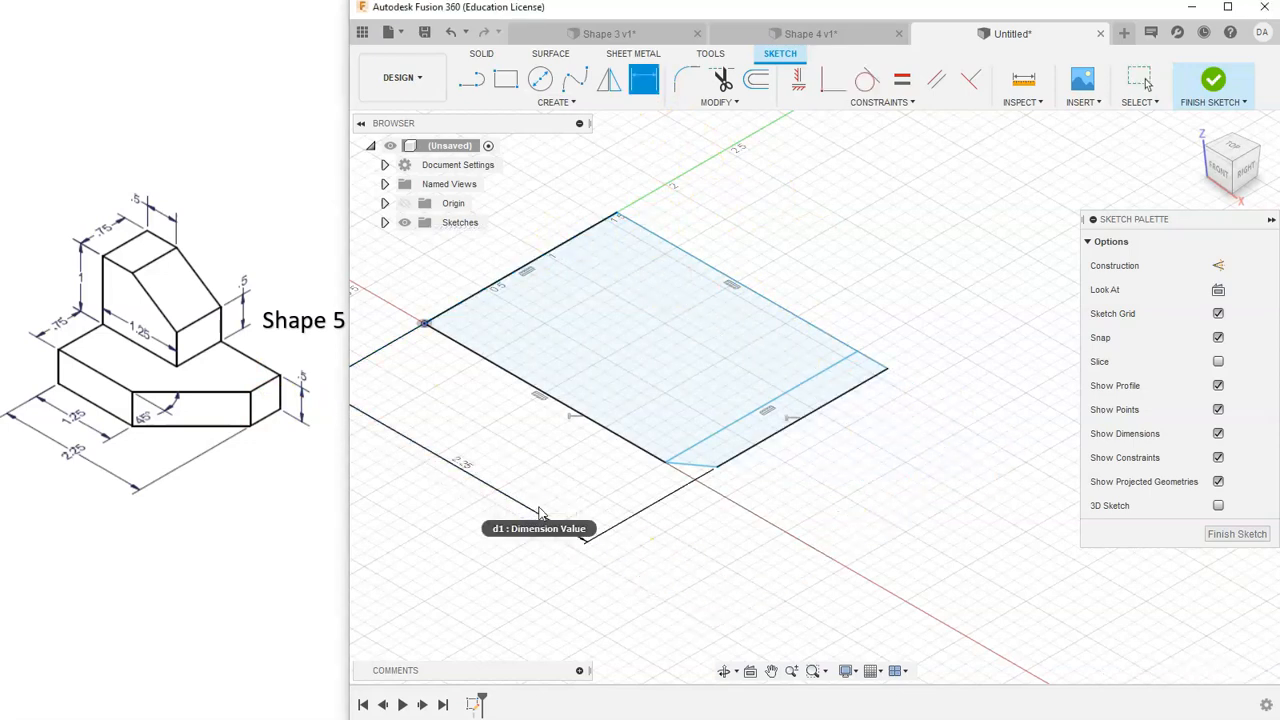
pyautogui.rightClick(842, 462)
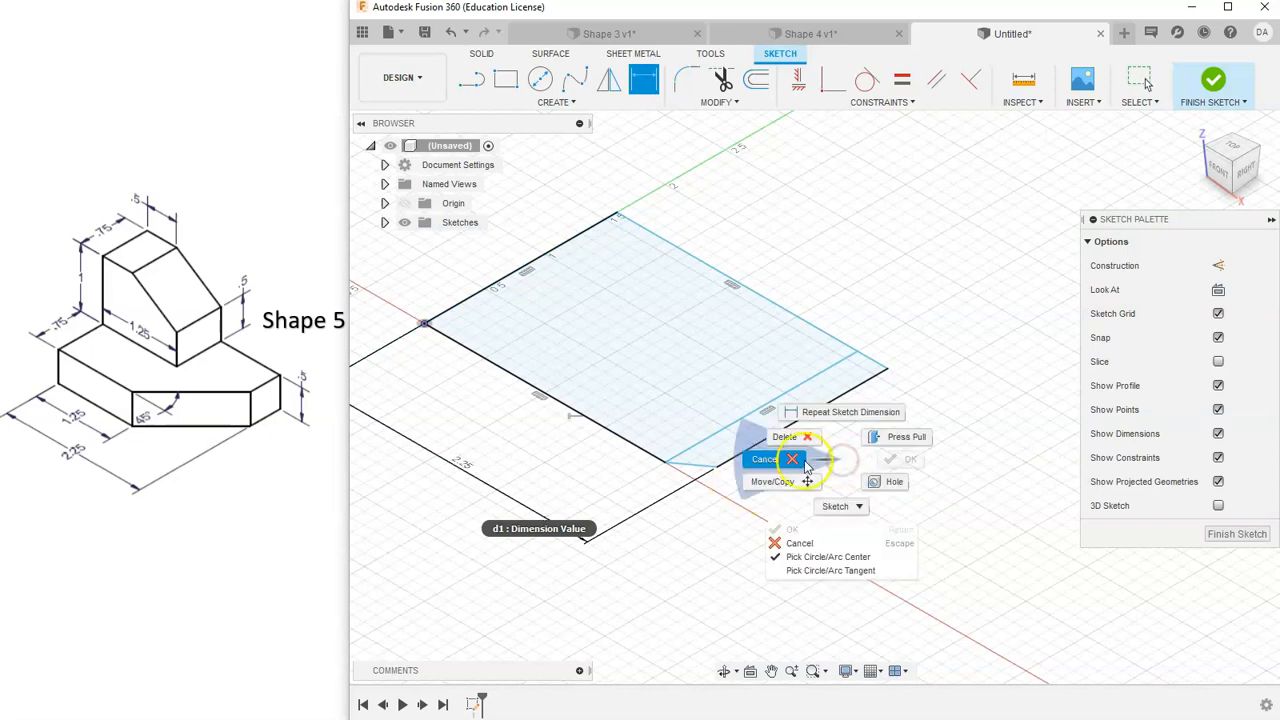
pyautogui.click(792, 459)
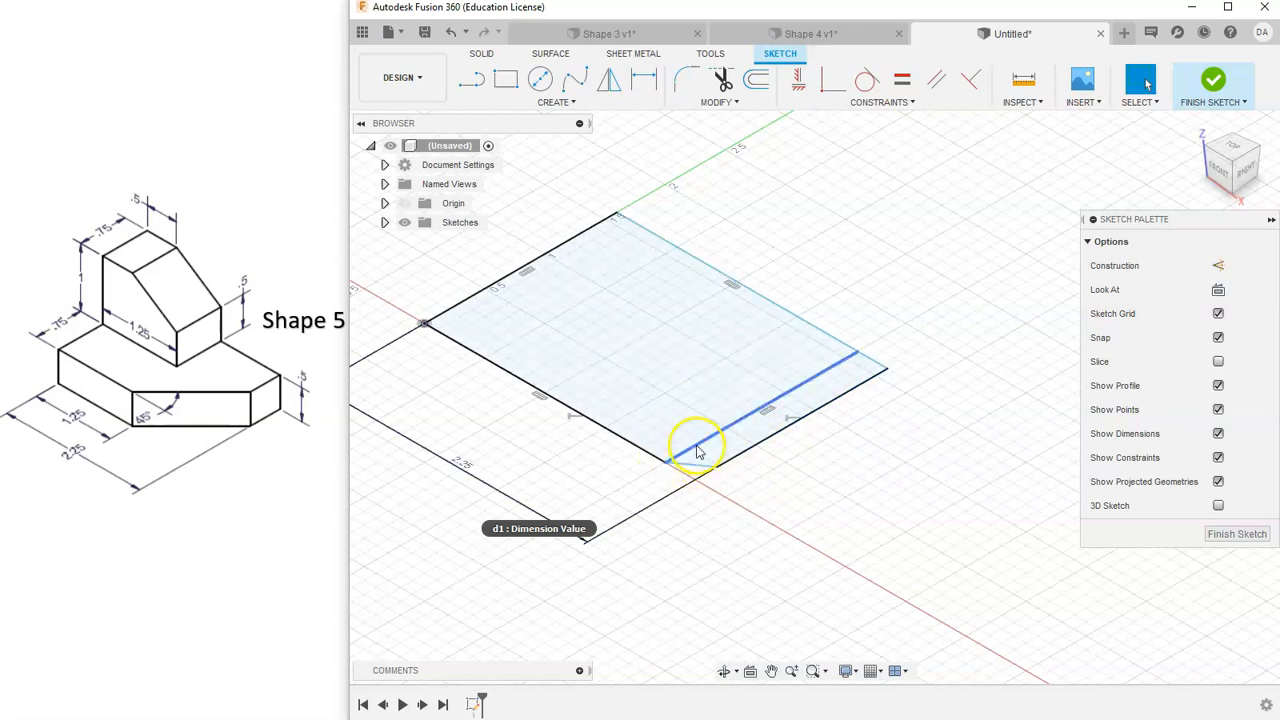
# - Move the dividing line toward the origin and shorten the outer end edge to enlarge the angled corner
pyautogui.moveTo(726, 435)
pyautogui.mouseDown()
pyautogui.moveTo(634, 366)
pyautogui.moveTo(836, 531)
pyautogui.moveTo(854, 509)
pyautogui.moveTo(643, 343)
pyautogui.mouseUp()
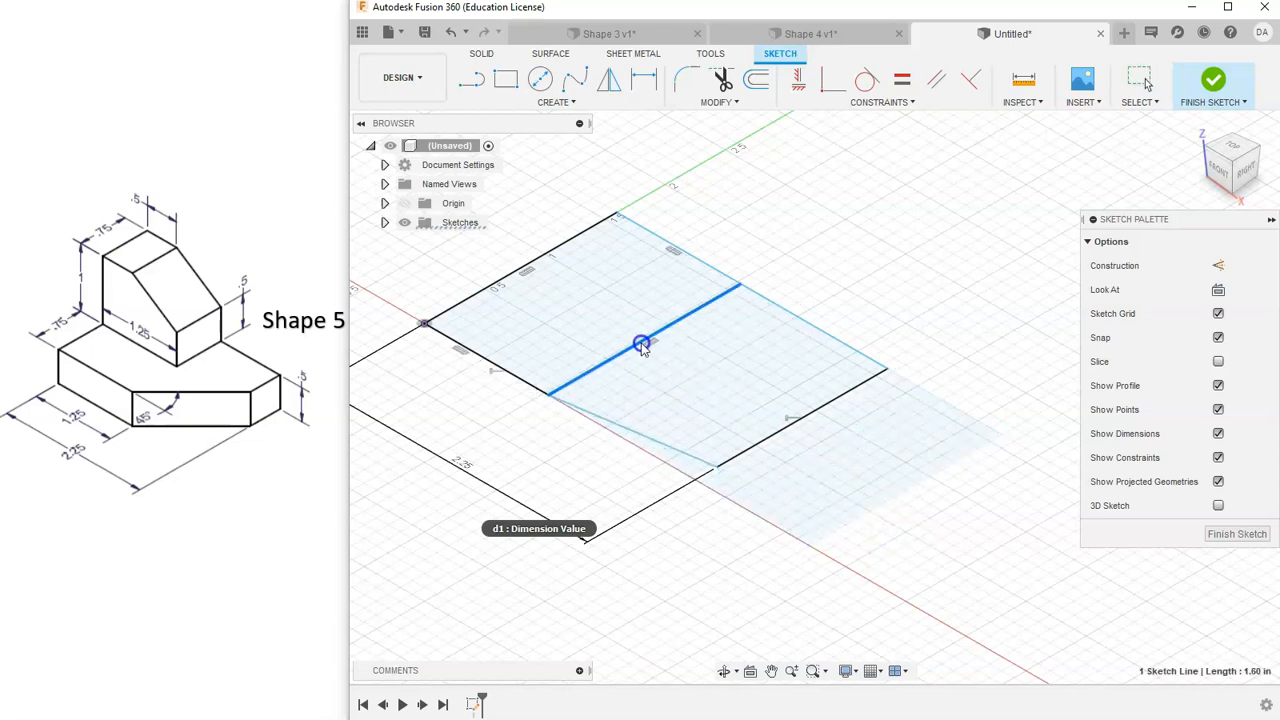
pyautogui.click(854, 518)
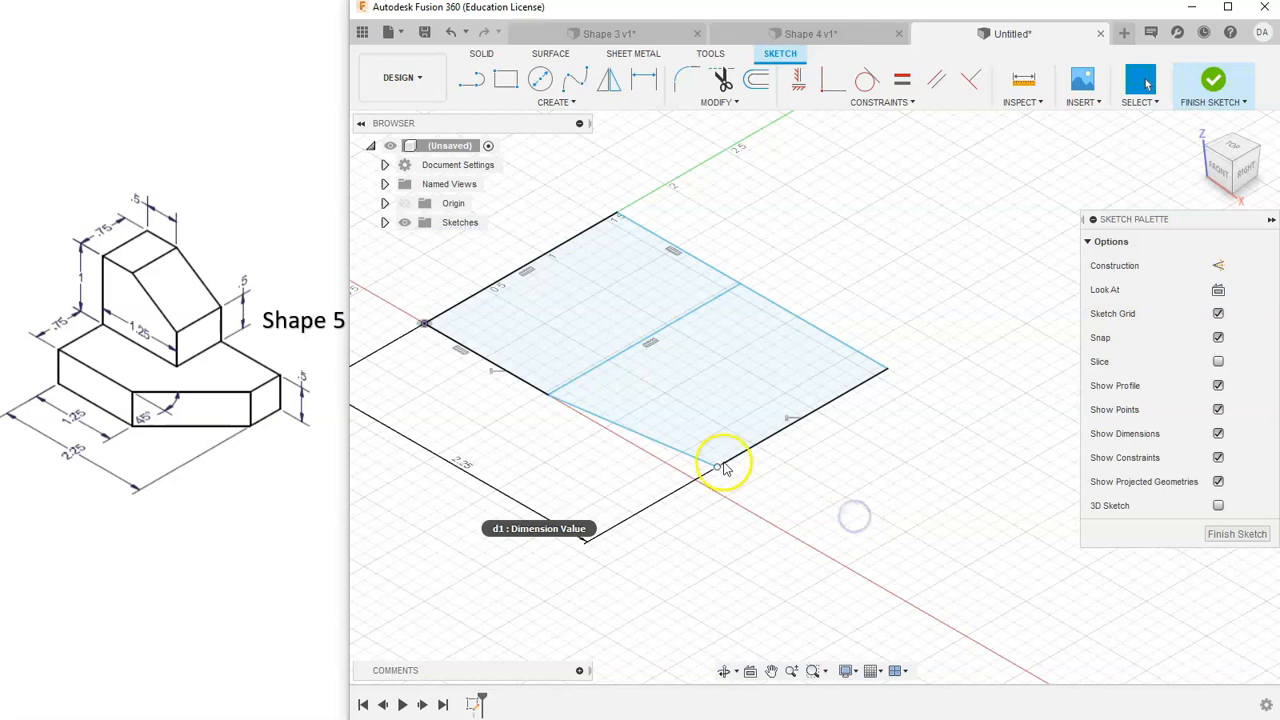
pyautogui.moveTo(718, 470); pyautogui.dragTo(810, 410)
pyautogui.click(878, 446)
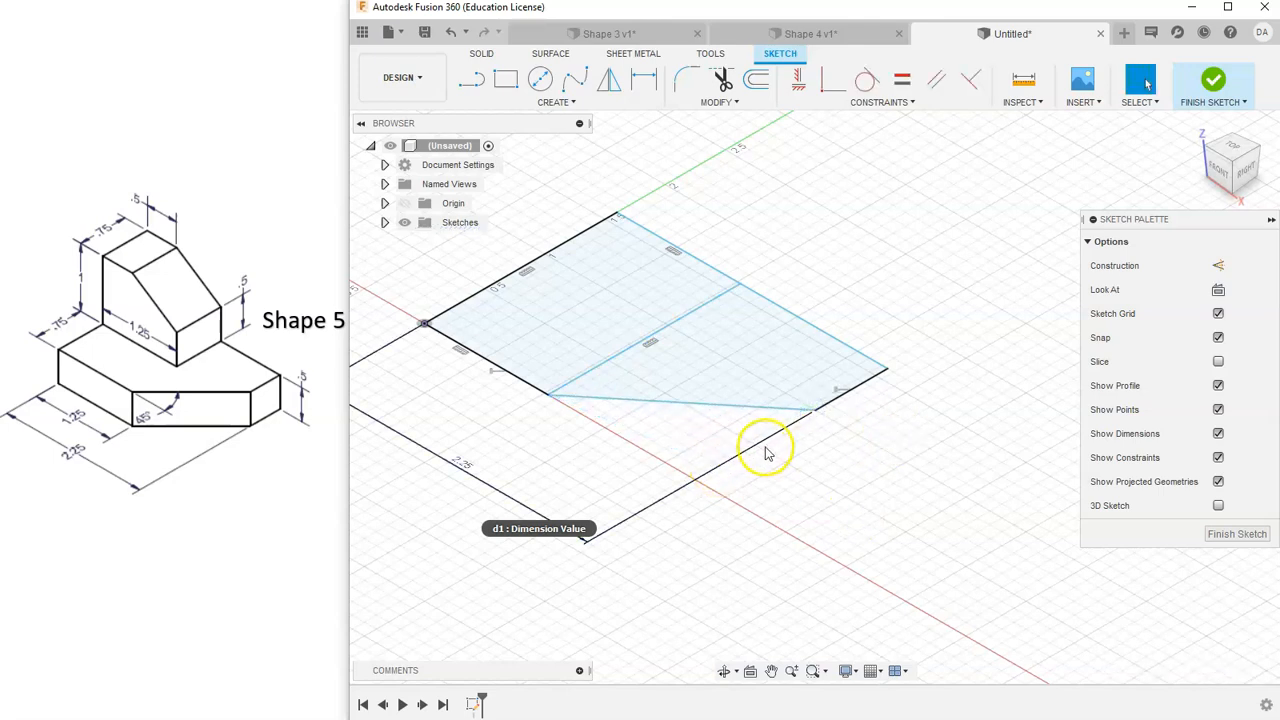
pyautogui.moveTo(809, 509); pyautogui.dragTo(900, 483, button='middle')
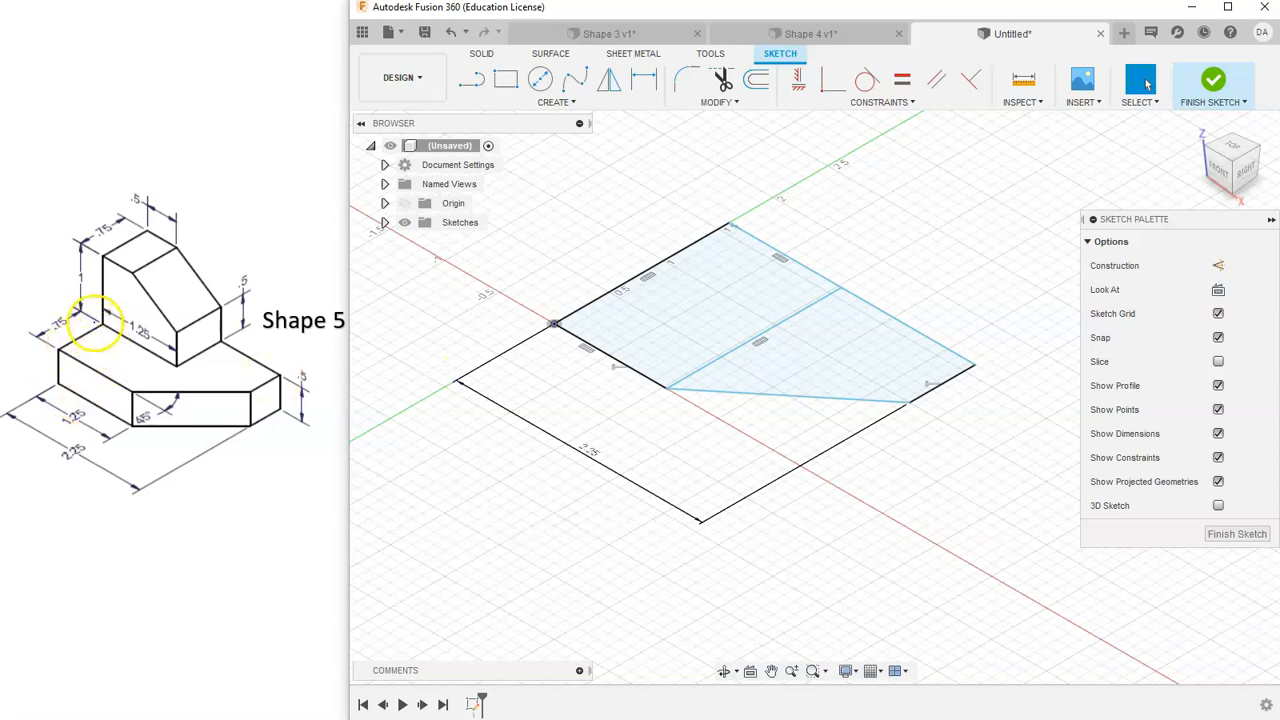
# - Dimension the rectangle's depth between its two parallel edges along the base's length as 1.50 in (0.75 + 0.75)
pyautogui.click(646, 90)
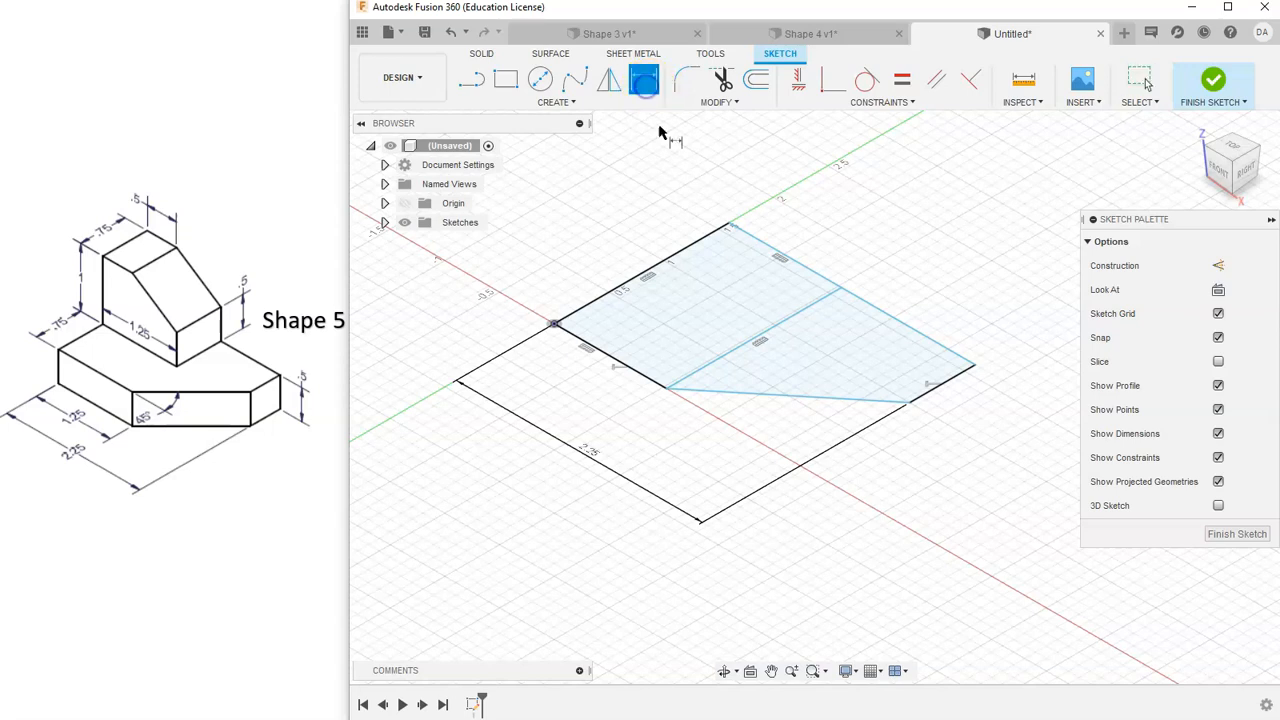
pyautogui.click(589, 344)
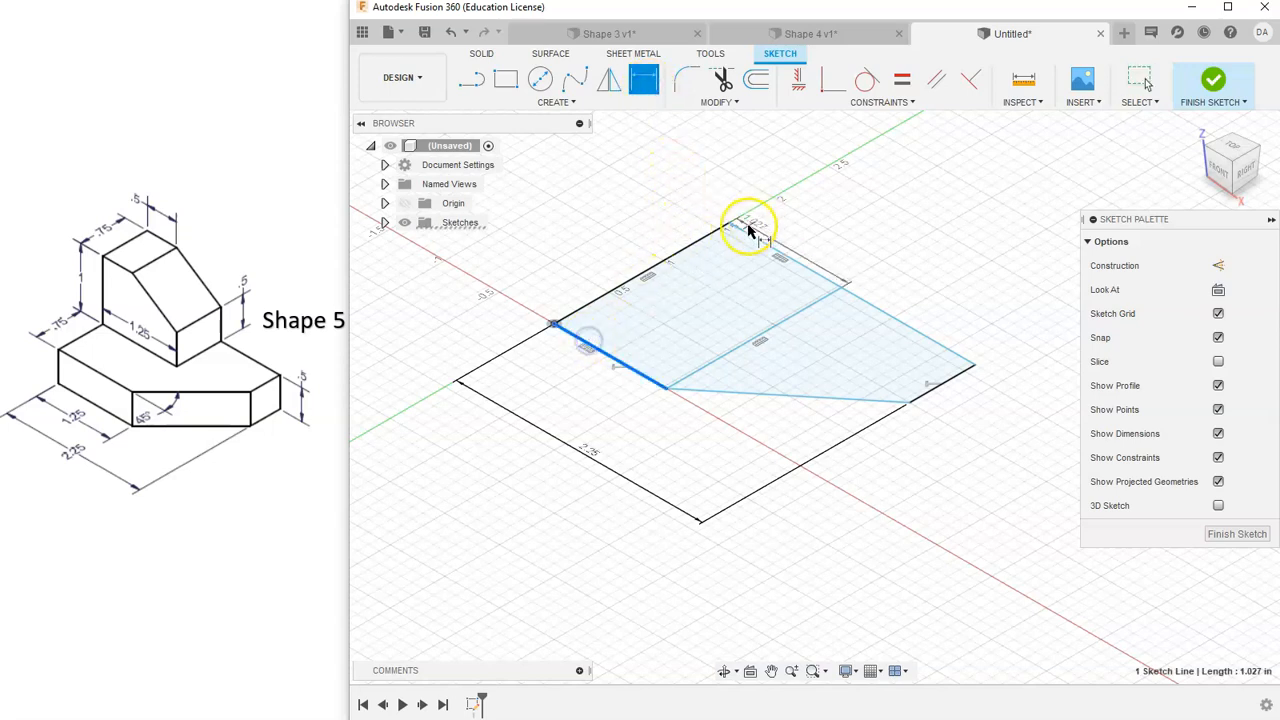
pyautogui.click(748, 228)
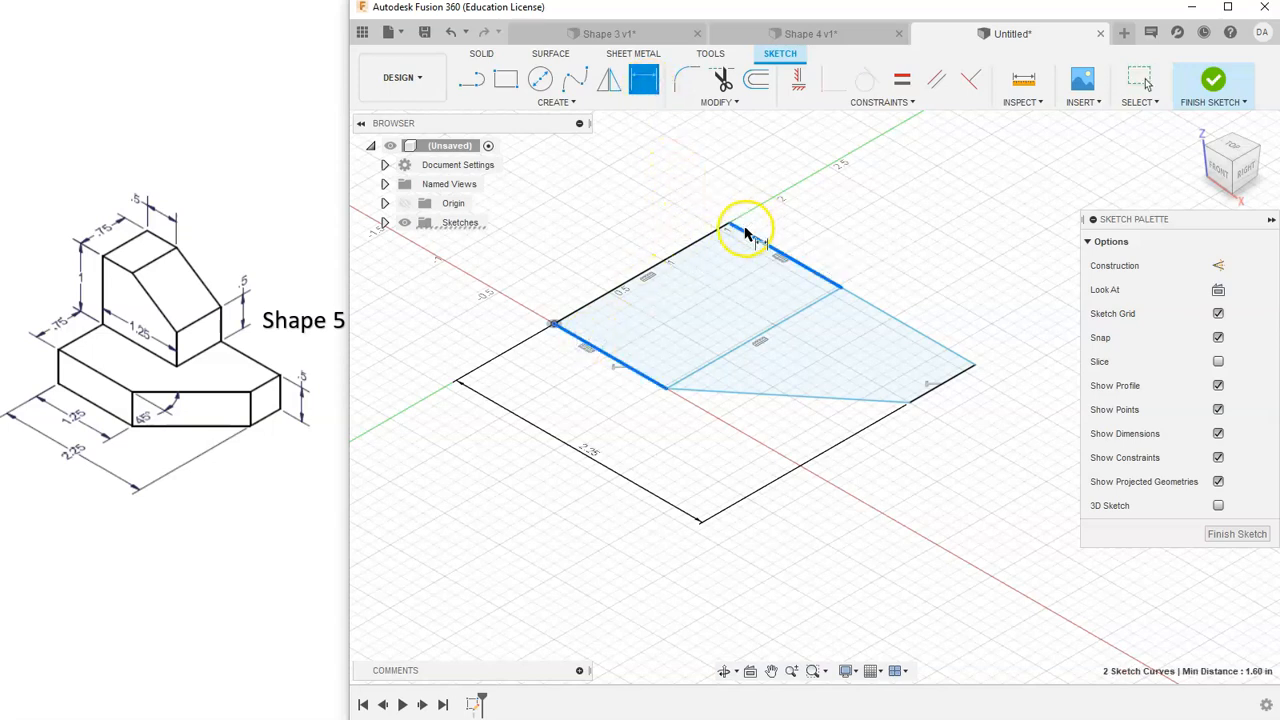
pyautogui.click(595, 240)
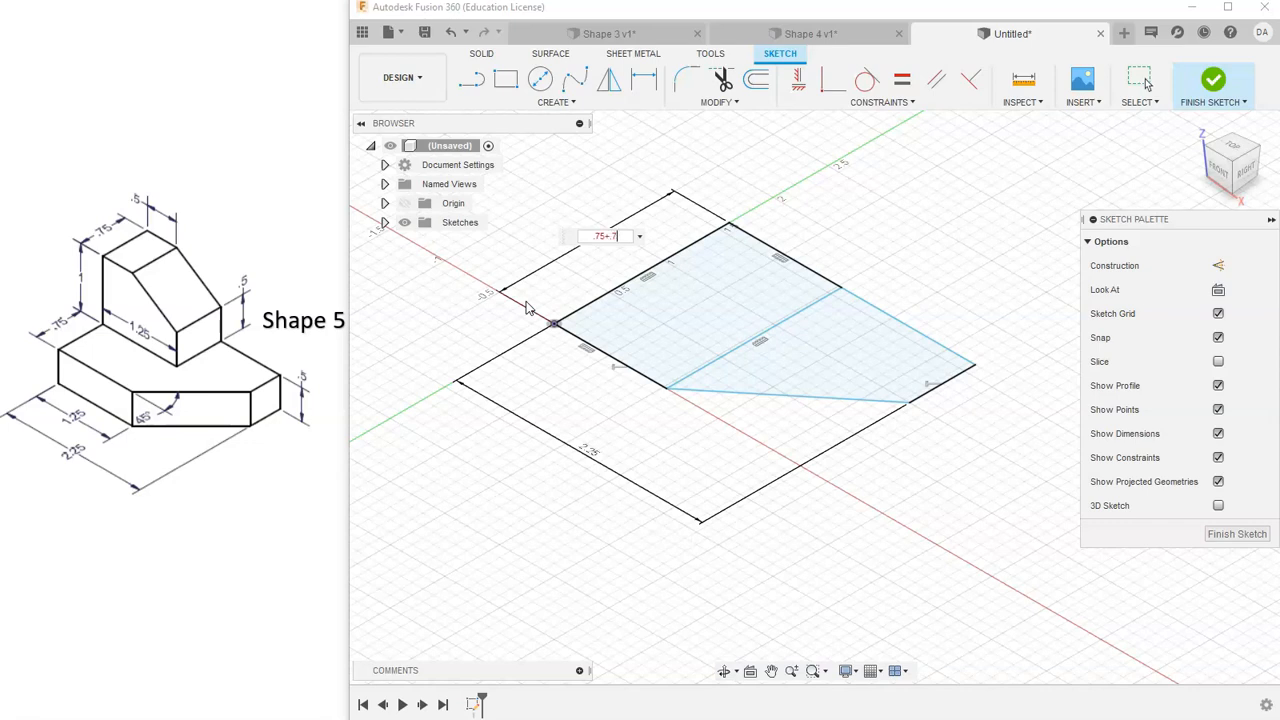
pyautogui.press('Return')
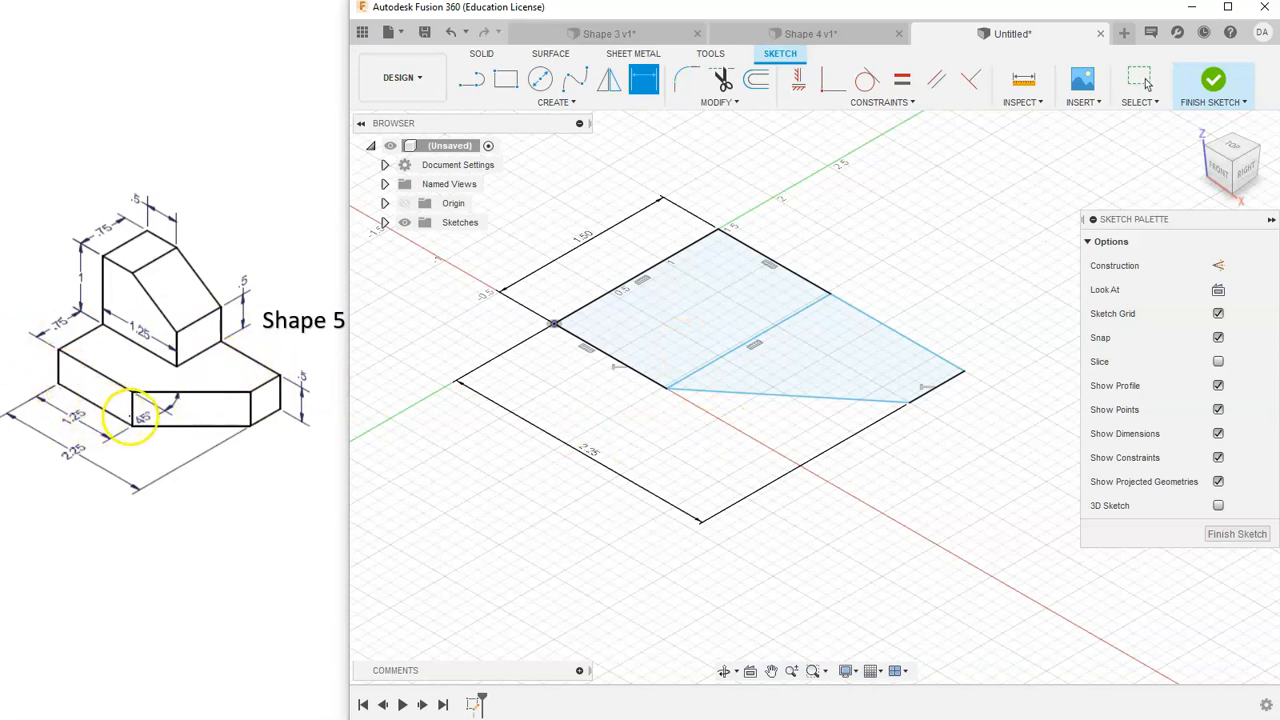
# - Dimension the distance from the edge at the origin to the dividing line as 1.25 in and leave the dimension command
pyautogui.click(601, 297)
pyautogui.keyDown('shift'); pyautogui.click(686, 377); pyautogui.keyUp('shift')
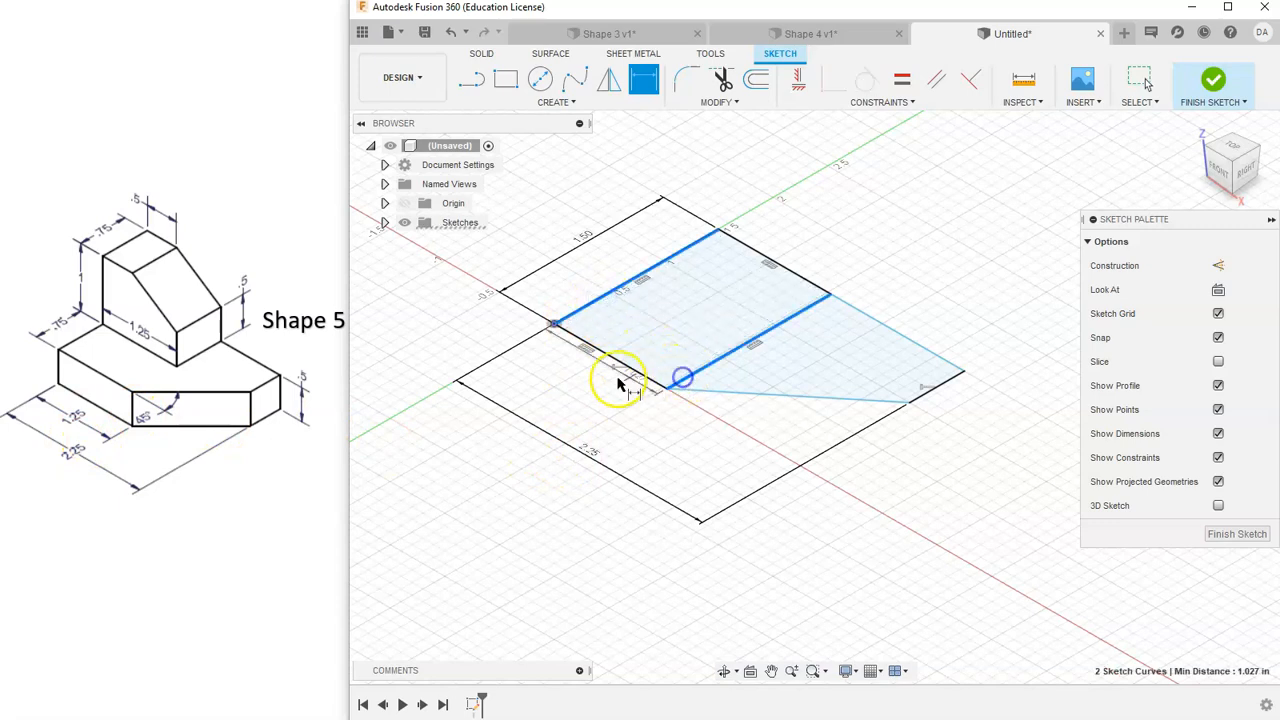
pyautogui.click(575, 385)
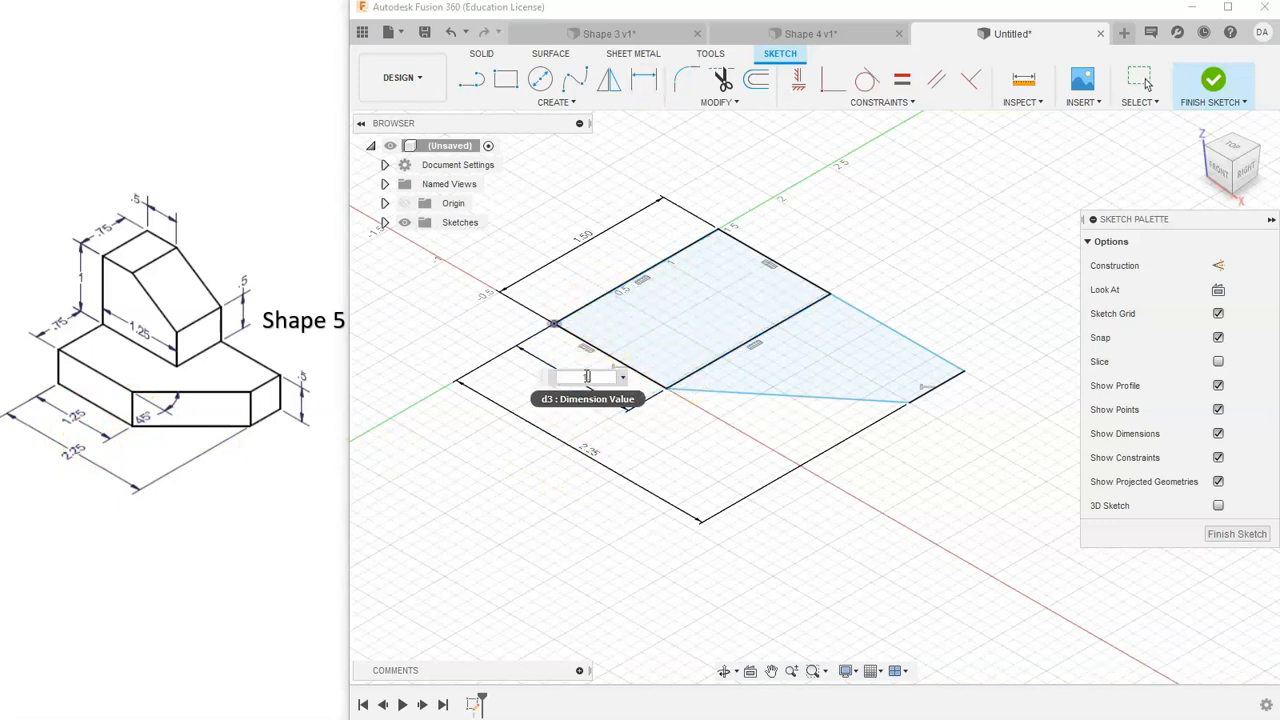
pyautogui.press('Return')
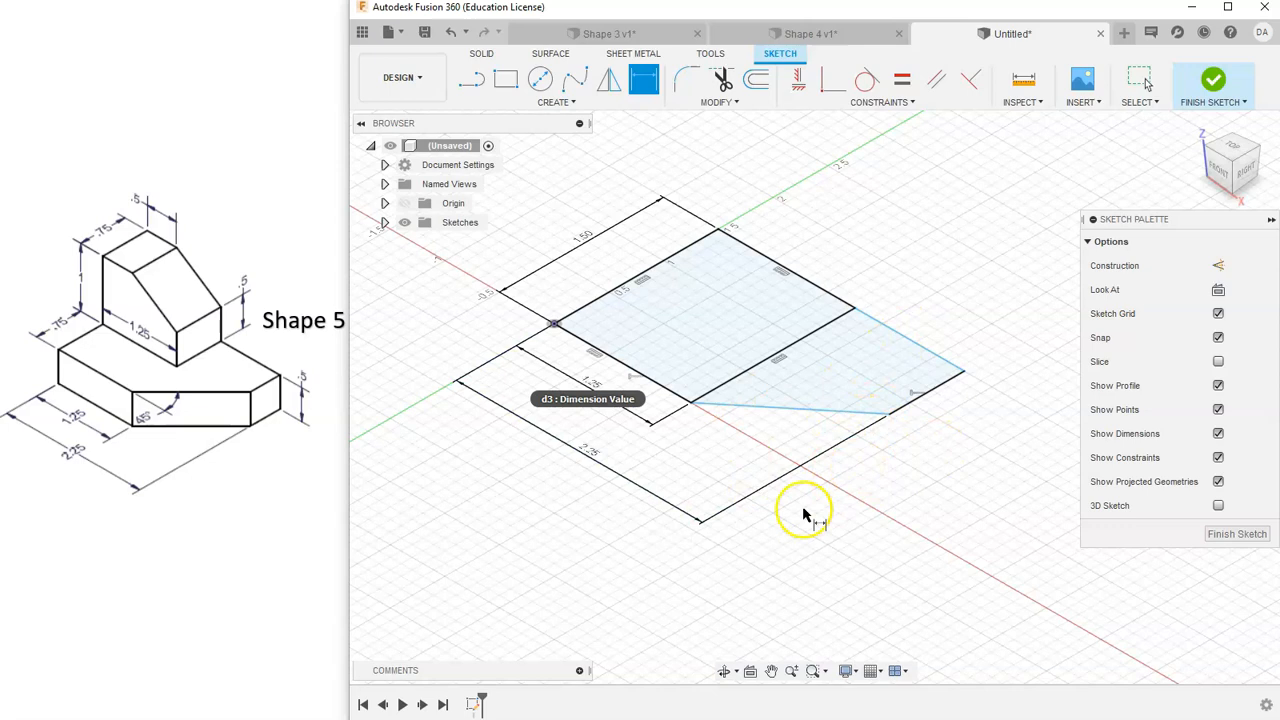
pyautogui.rightClick(930, 462)
pyautogui.click(906, 466)
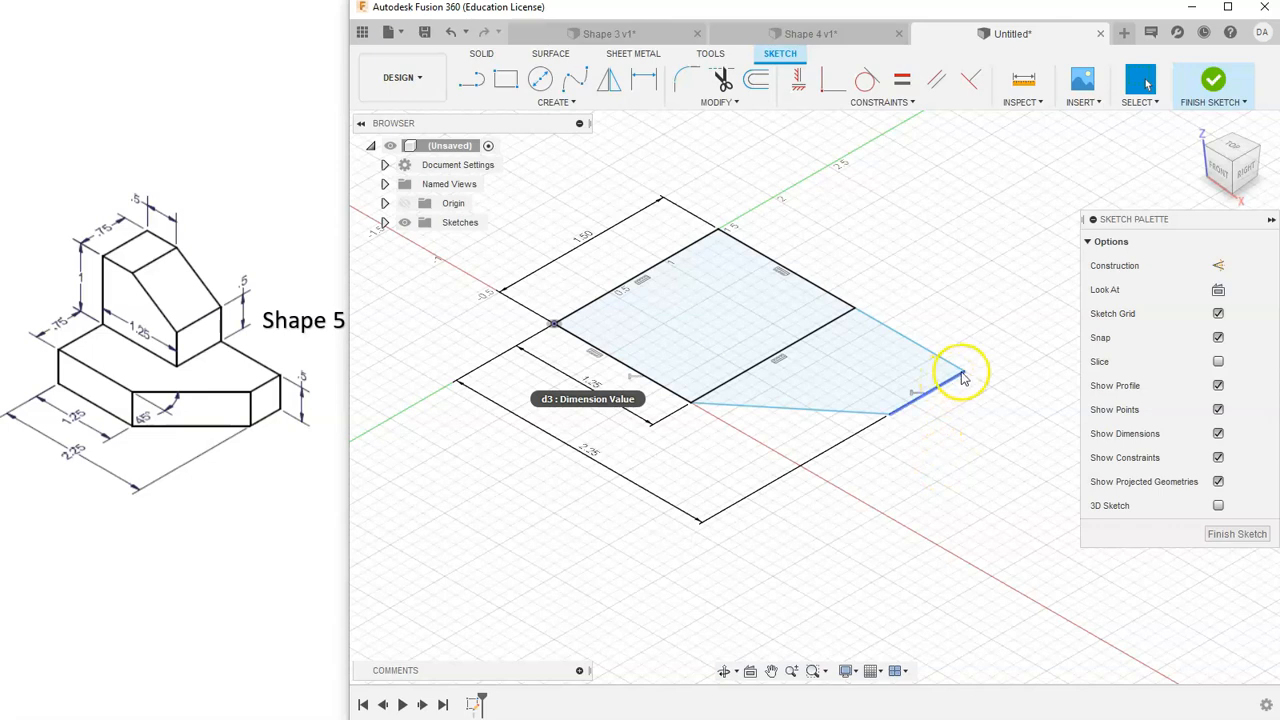
# - Shift the corner points of the outer end edge to test which lines of the profile can still move
pyautogui.moveTo(890, 414)
pyautogui.mouseDown()
pyautogui.moveTo(865, 424)
pyautogui.moveTo(891, 400)
pyautogui.moveTo(857, 420)
pyautogui.moveTo(877, 414)
pyautogui.moveTo(878, 430)
pyautogui.moveTo(891, 418)
pyautogui.mouseUp()
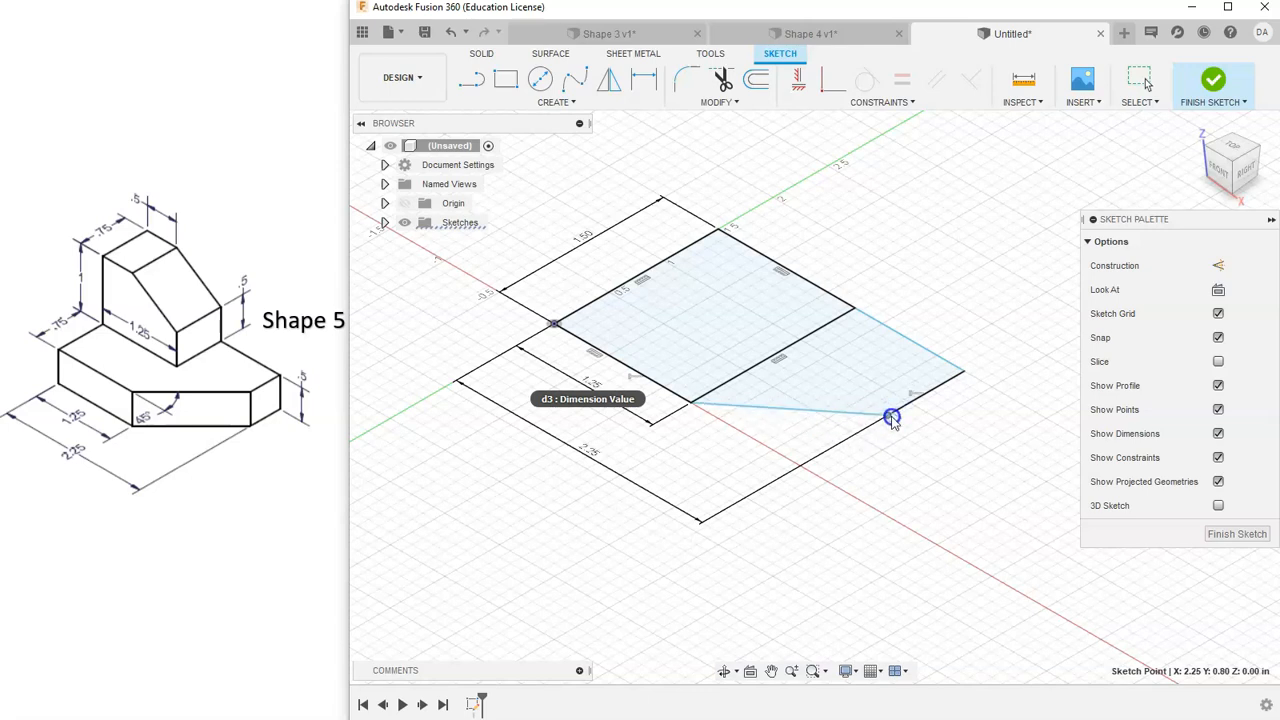
pyautogui.click(919, 443)
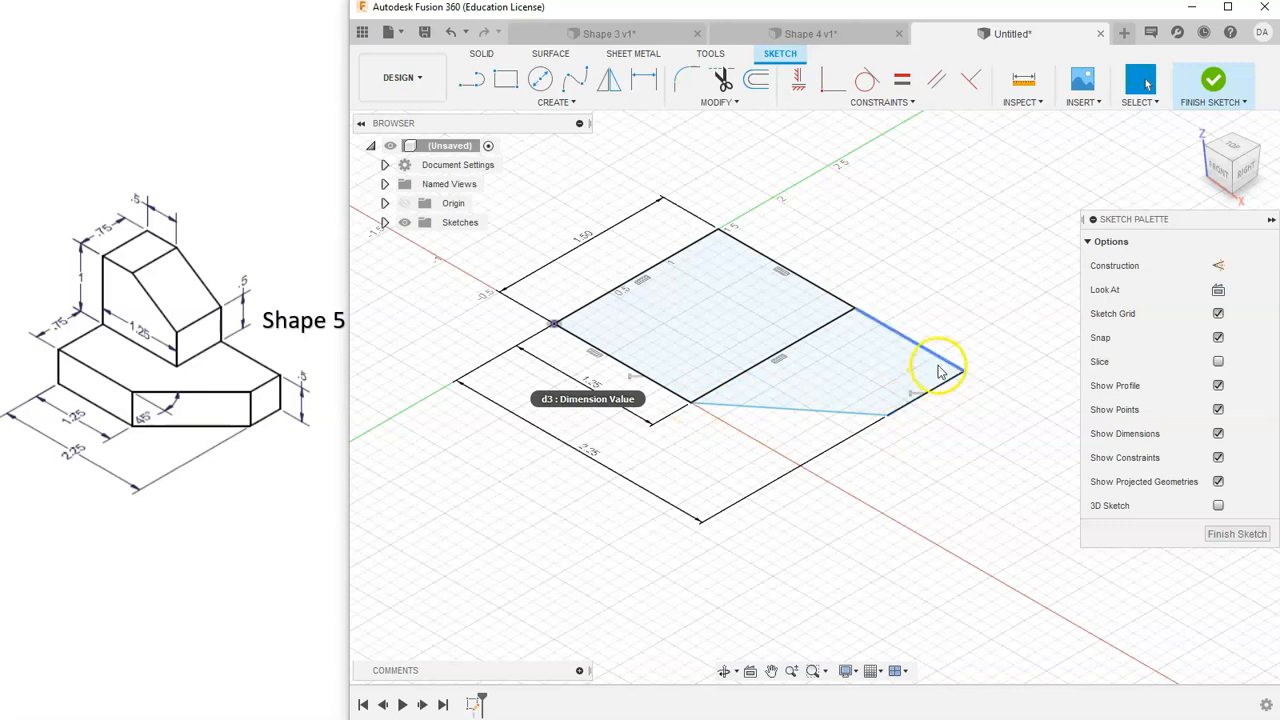
pyautogui.moveTo(966, 374)
pyautogui.mouseDown()
pyautogui.moveTo(1003, 338)
pyautogui.moveTo(903, 401)
pyautogui.moveTo(966, 377)
pyautogui.mouseUp()
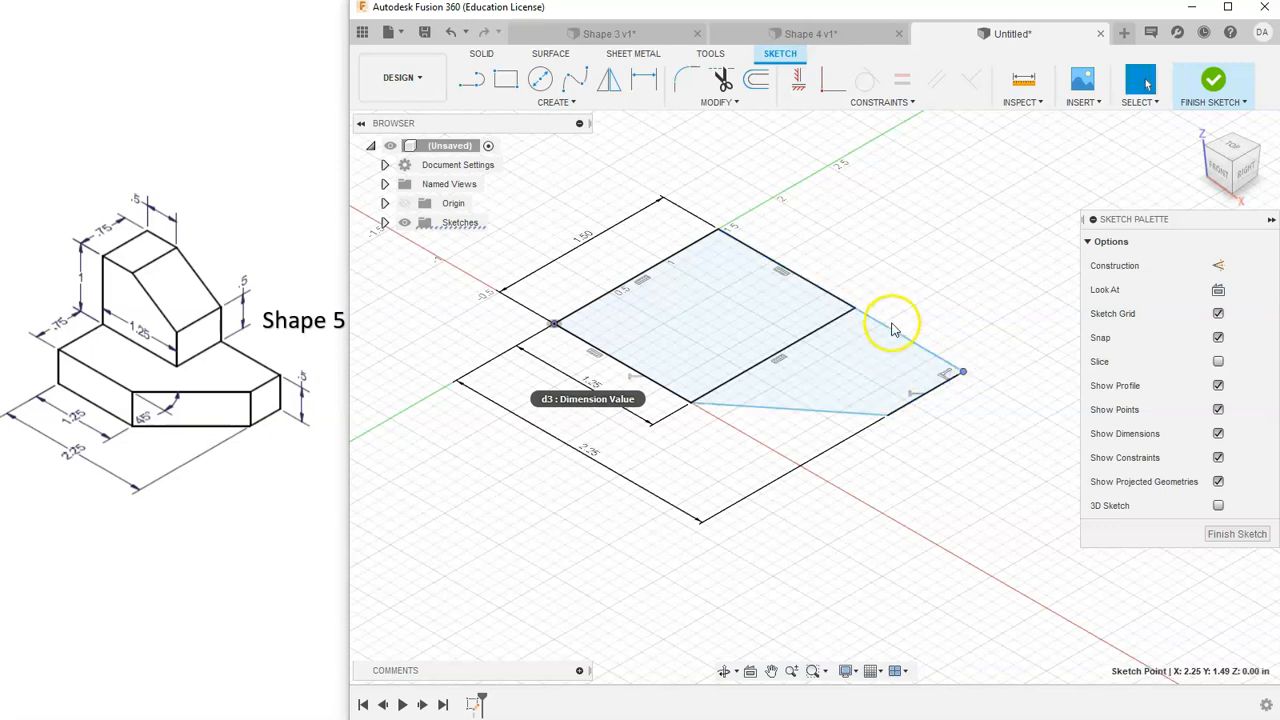
pyautogui.click(940, 360)
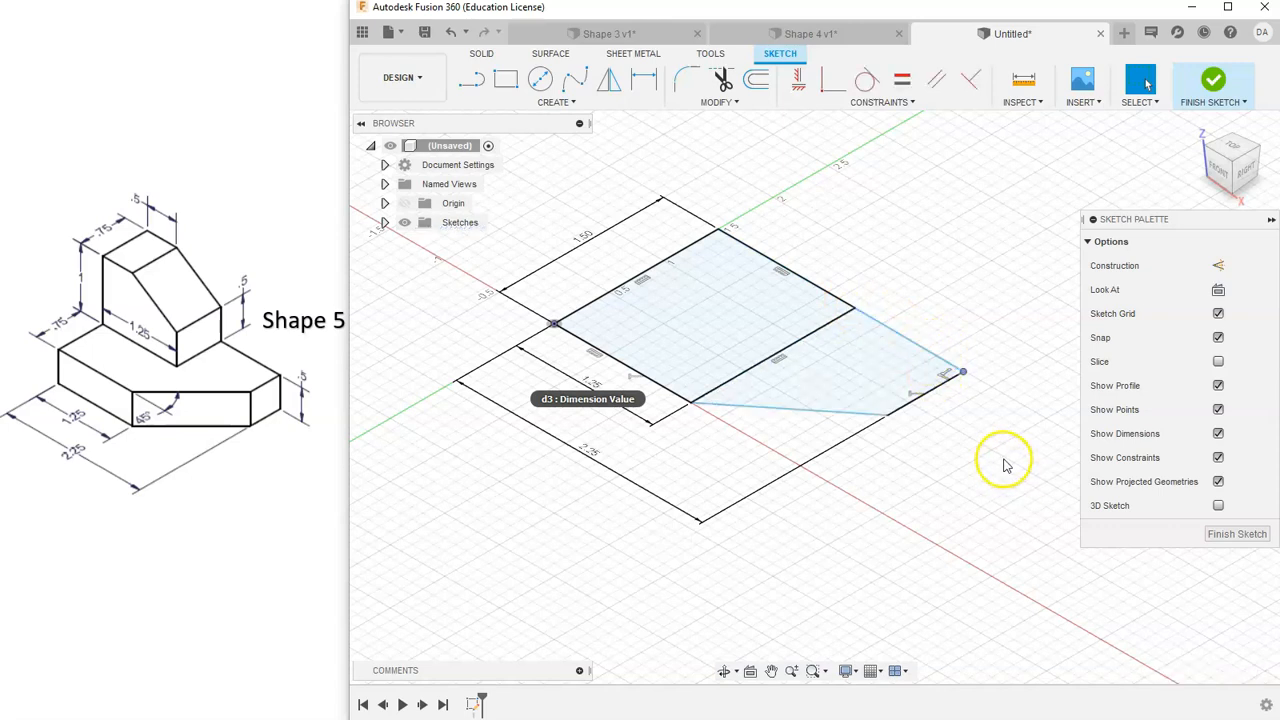
pyautogui.click(963, 377)
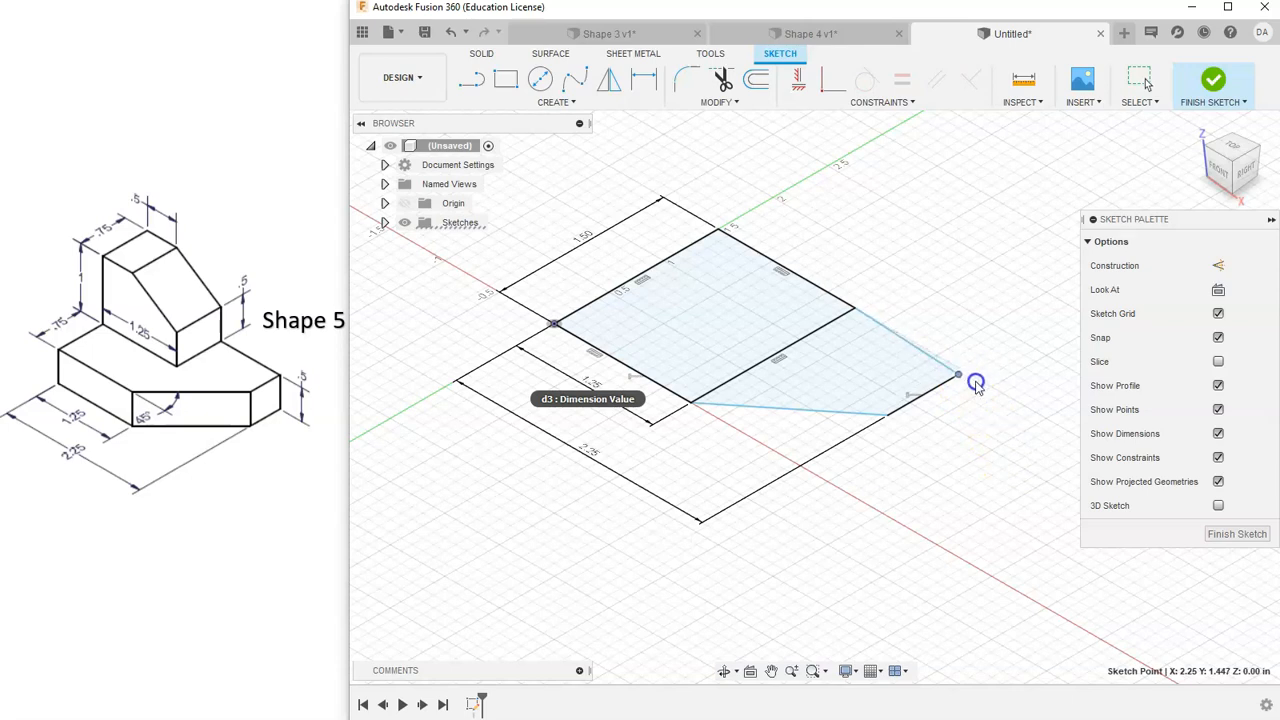
pyautogui.click(988, 435)
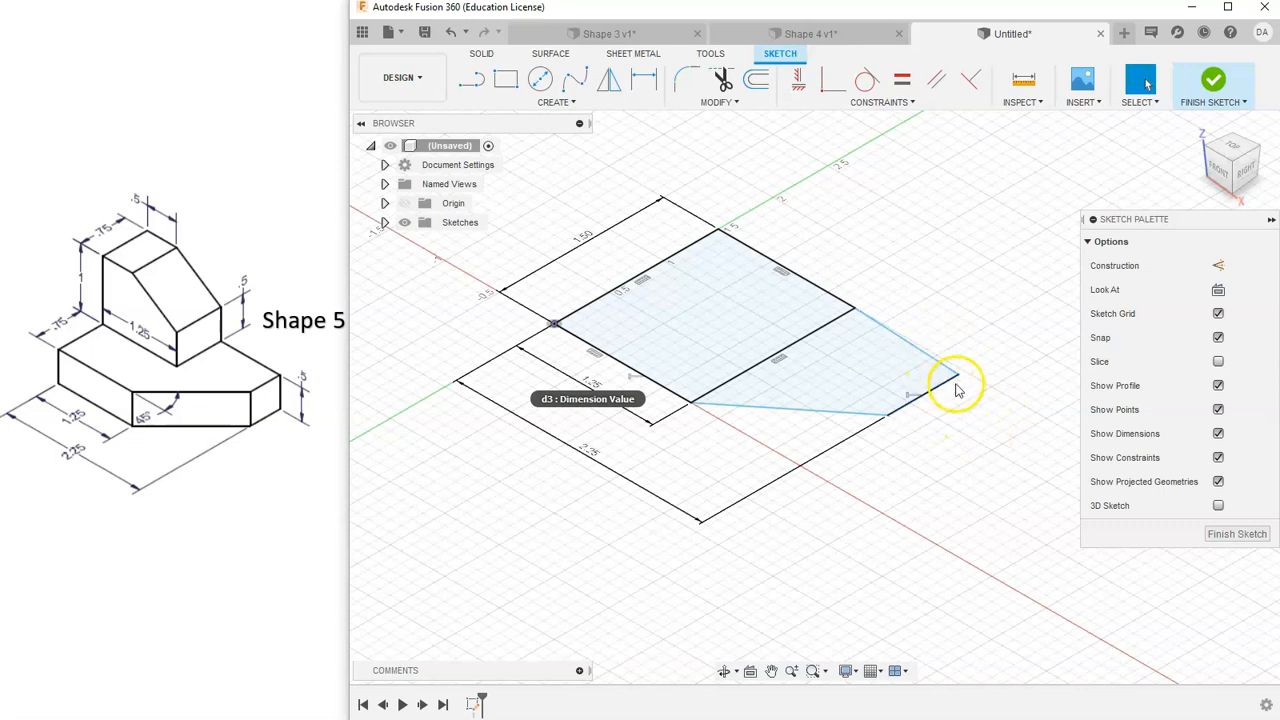
pyautogui.moveTo(958, 376)
pyautogui.mouseDown()
pyautogui.moveTo(984, 366)
pyautogui.moveTo(949, 379)
pyautogui.moveTo(960, 369)
pyautogui.moveTo(945, 365)
pyautogui.mouseUp()
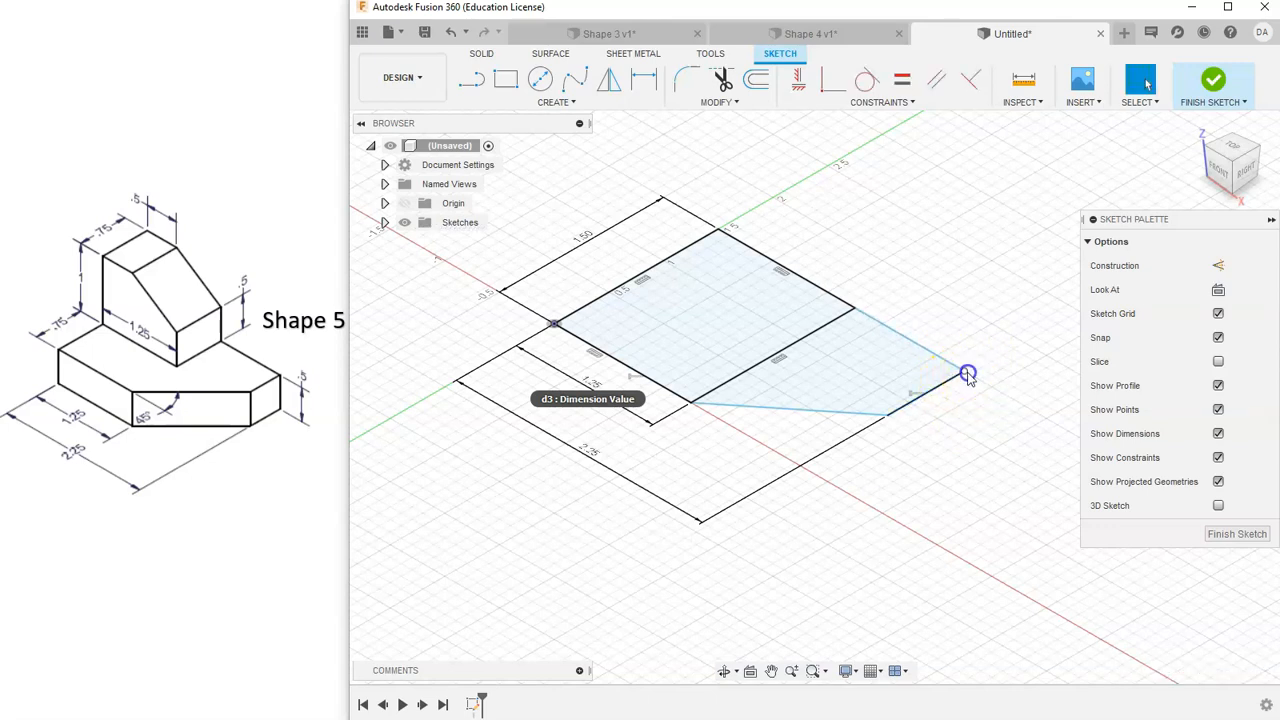
pyautogui.click(953, 383)
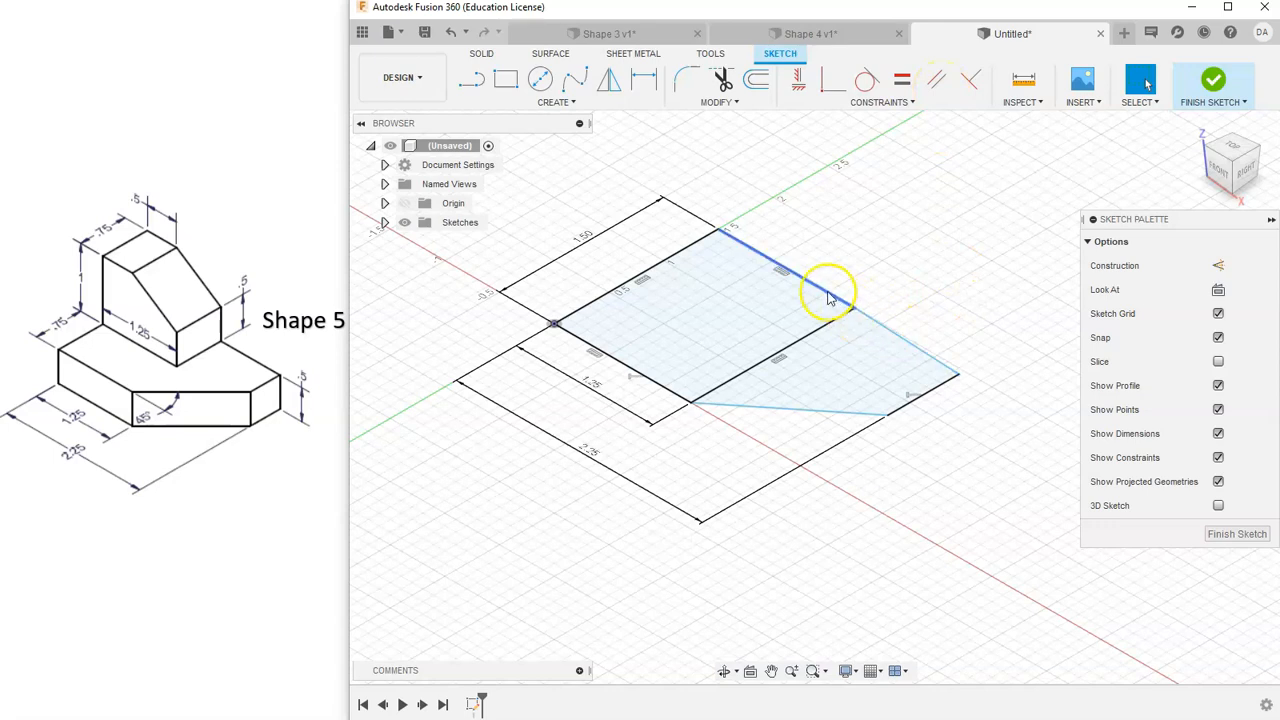
# - Constrain the outer end edge perpendicular to the closing line of the profile and leave the constraint command
pyautogui.click(890, 101)
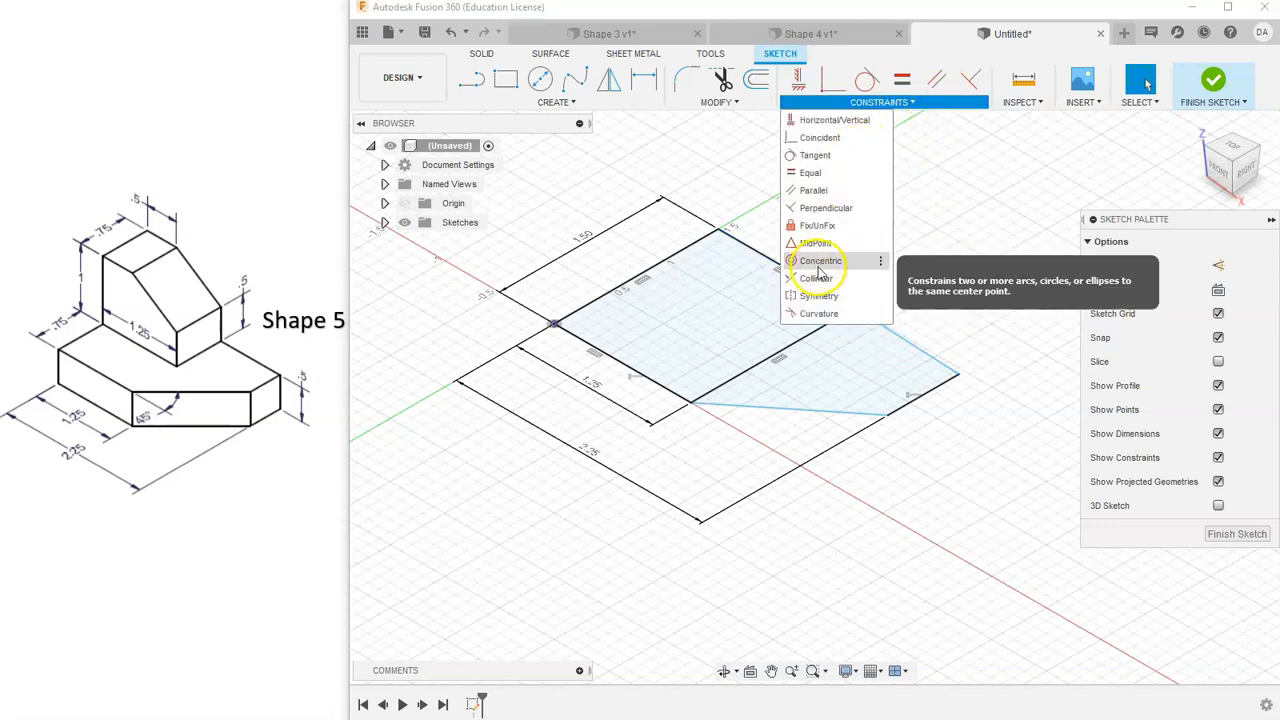
pyautogui.click(947, 217)
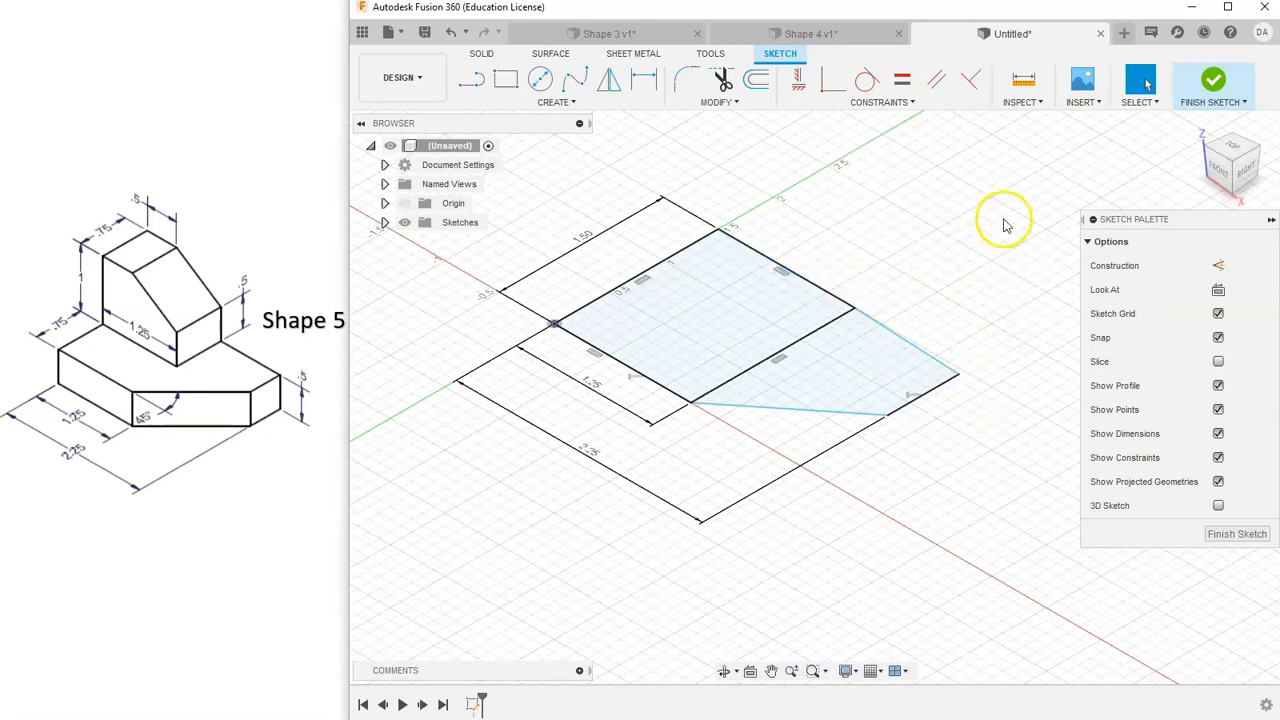
pyautogui.click(970, 85)
pyautogui.click(940, 393)
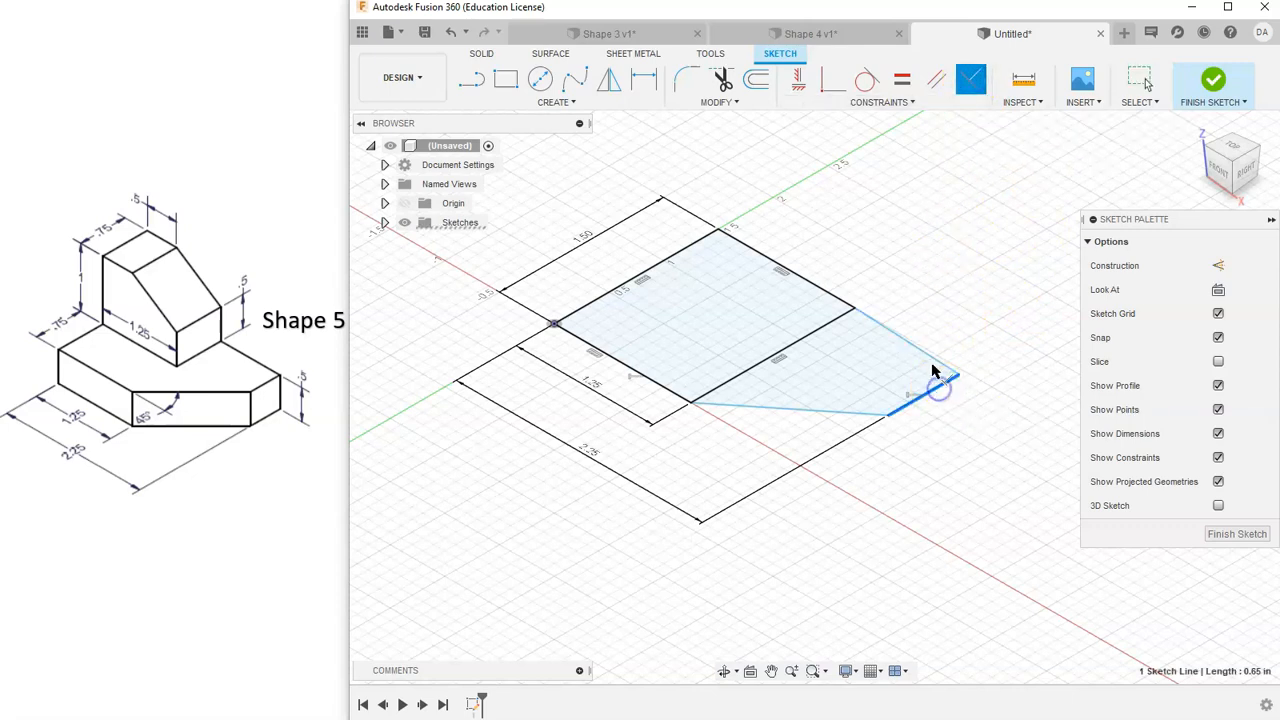
pyautogui.click(926, 356)
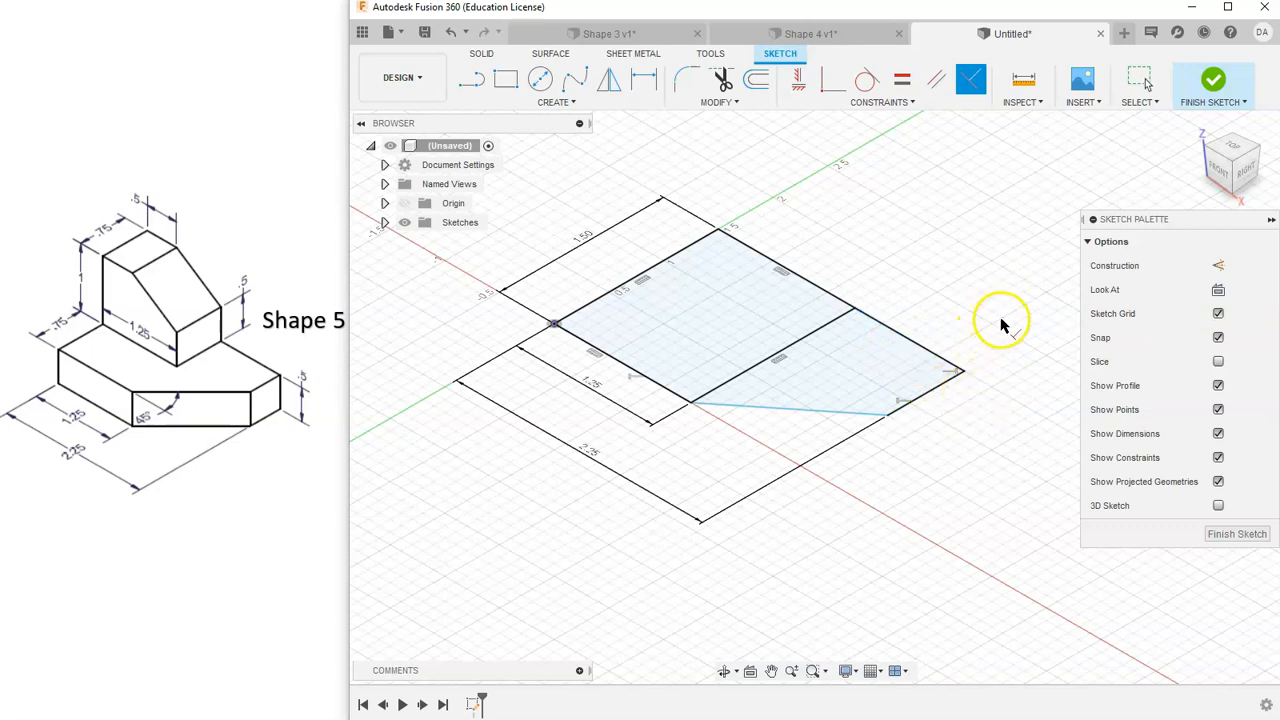
pyautogui.click(942, 388)
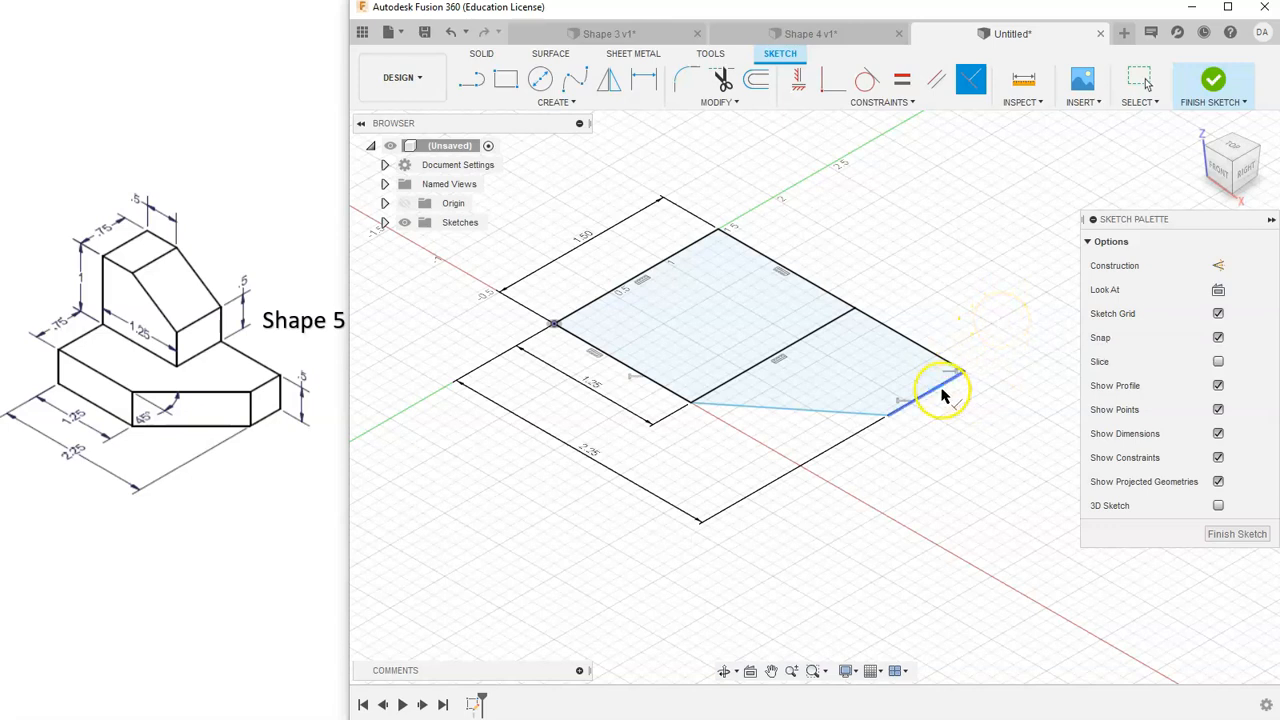
pyautogui.click(885, 382)
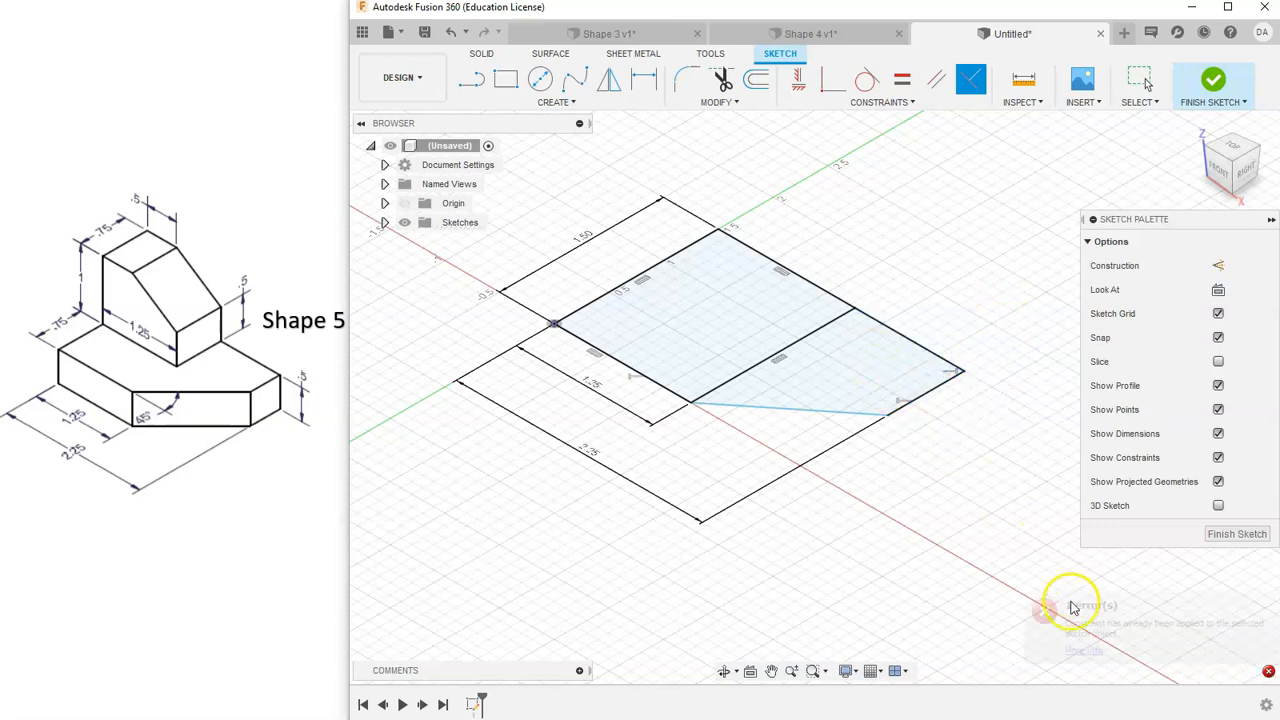
pyautogui.press('Escape')
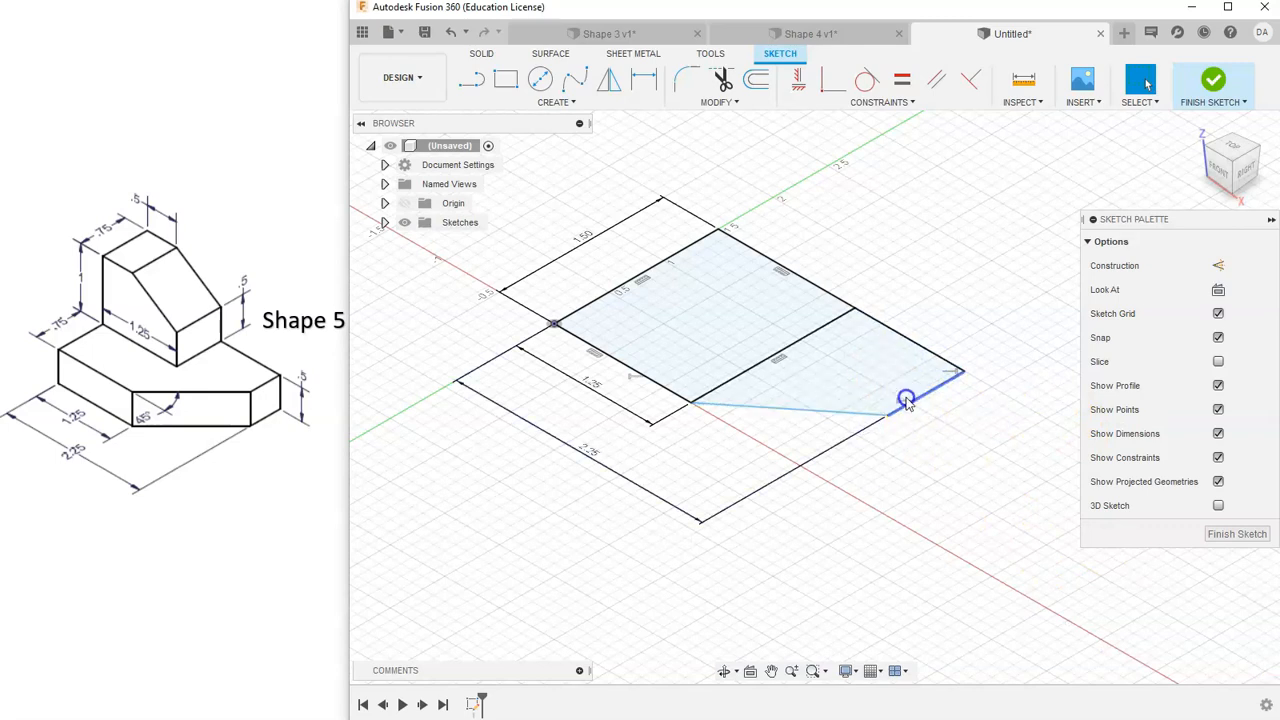
# - Dimension the angle between the diagonal and the extension of the rectangle's 1.25 in edge as 45 degrees
pyautogui.moveTo(915, 397); pyautogui.dragTo(871, 439)
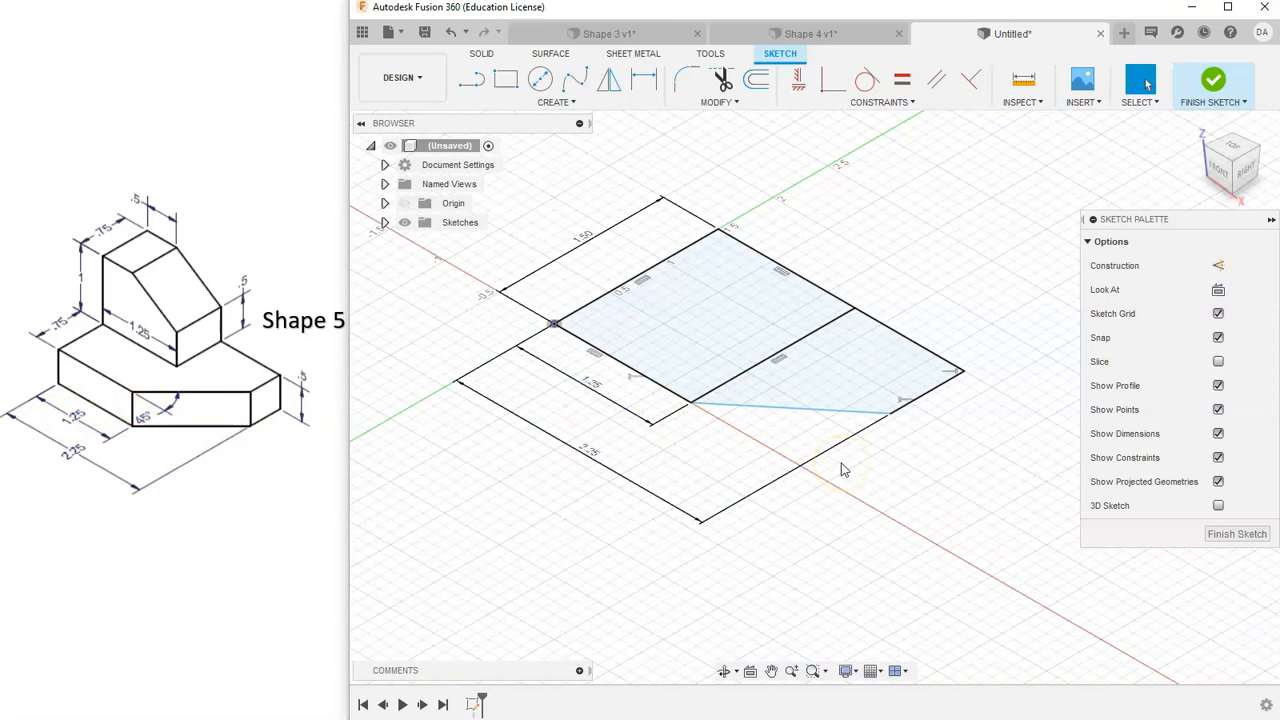
pyautogui.click(644, 79)
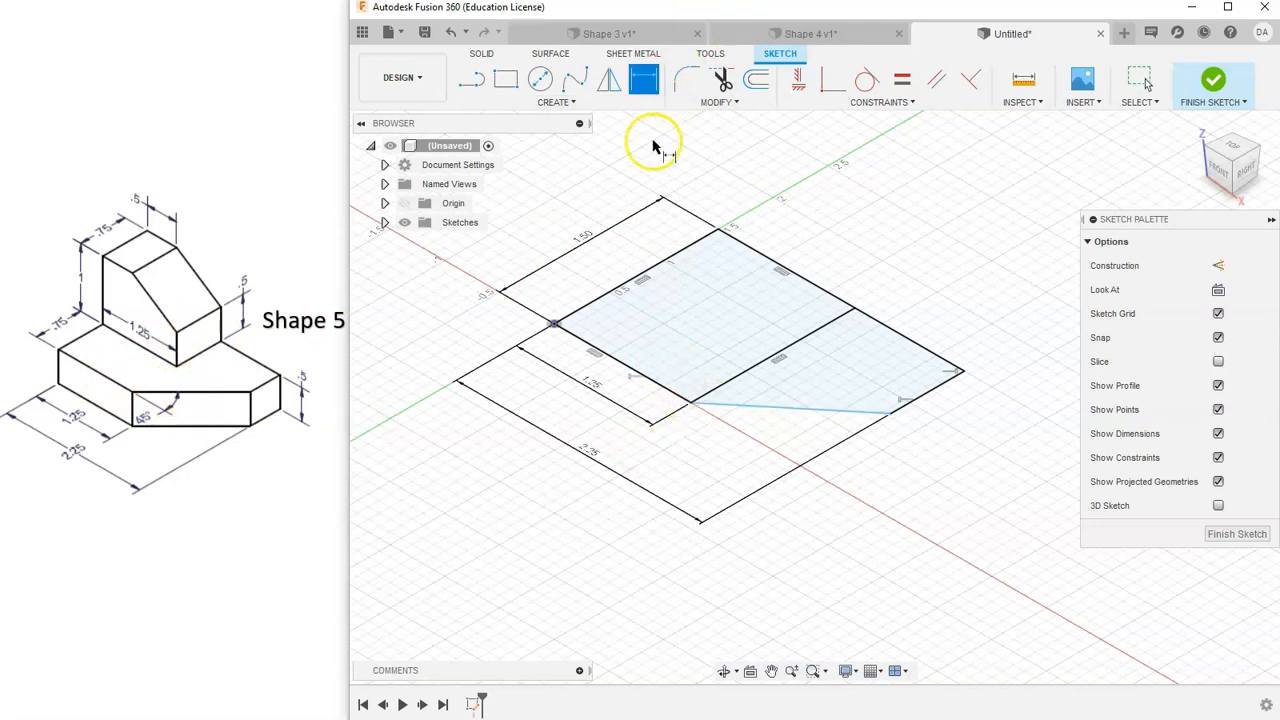
pyautogui.click(662, 388)
pyautogui.keyDown('shift'); pyautogui.click(752, 410); pyautogui.keyUp('shift')
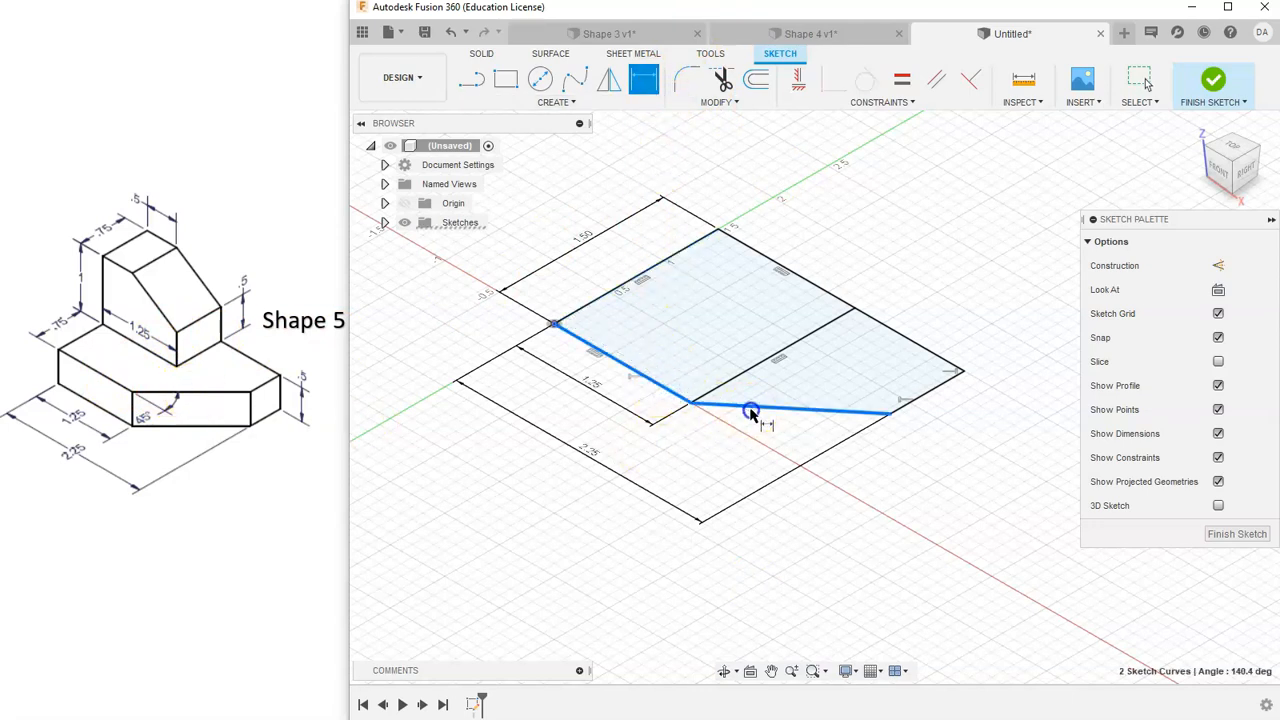
pyautogui.click(790, 428)
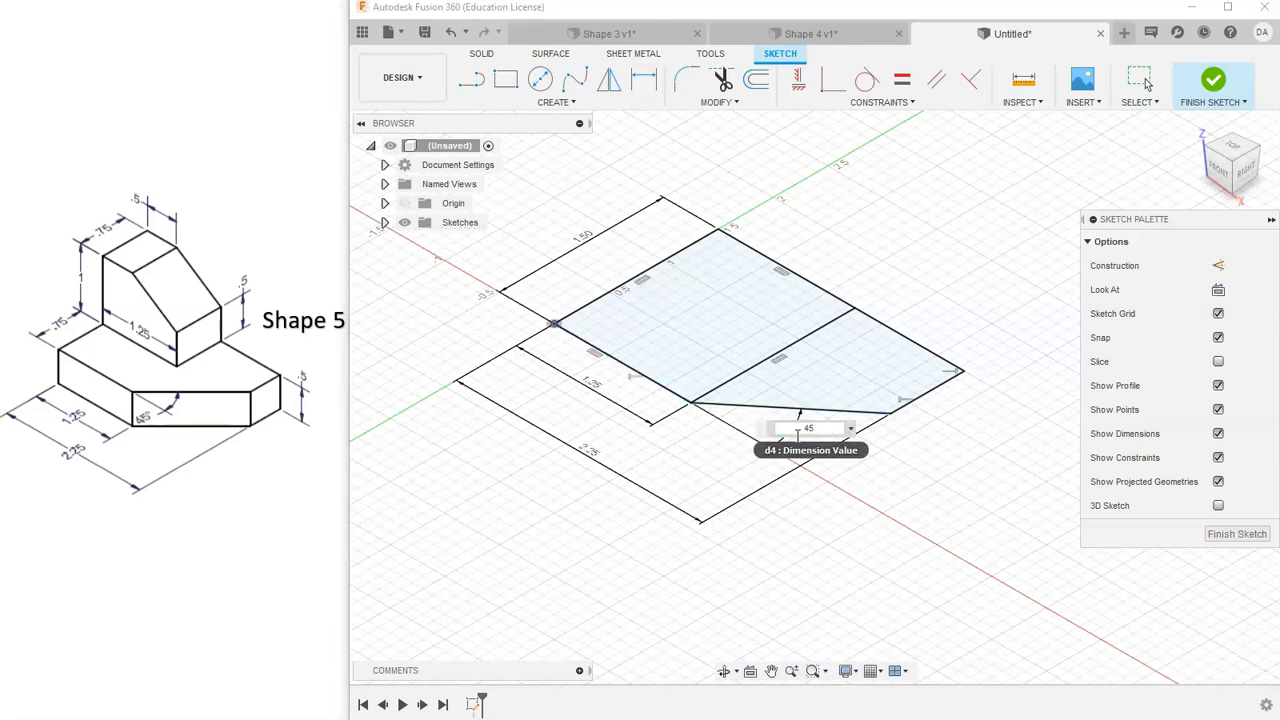
pyautogui.click(725, 390)
pyautogui.press('Return')
pyautogui.press('d')
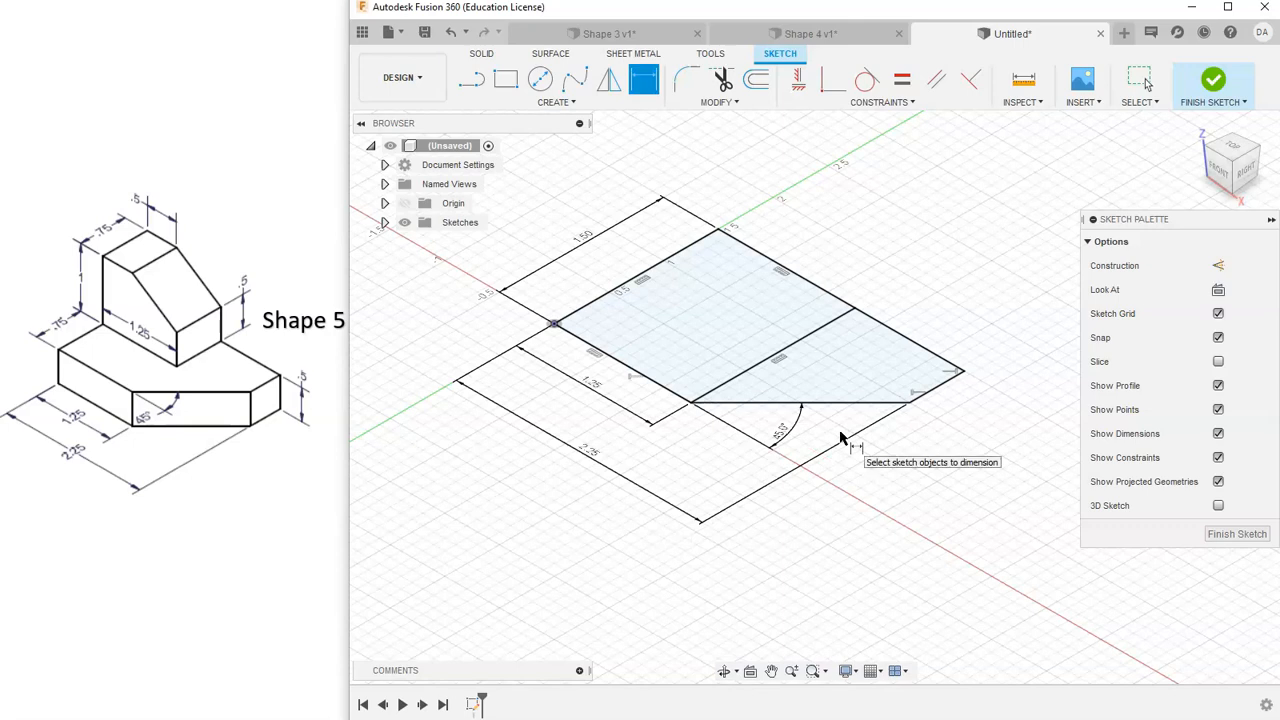
pyautogui.click(783, 430)
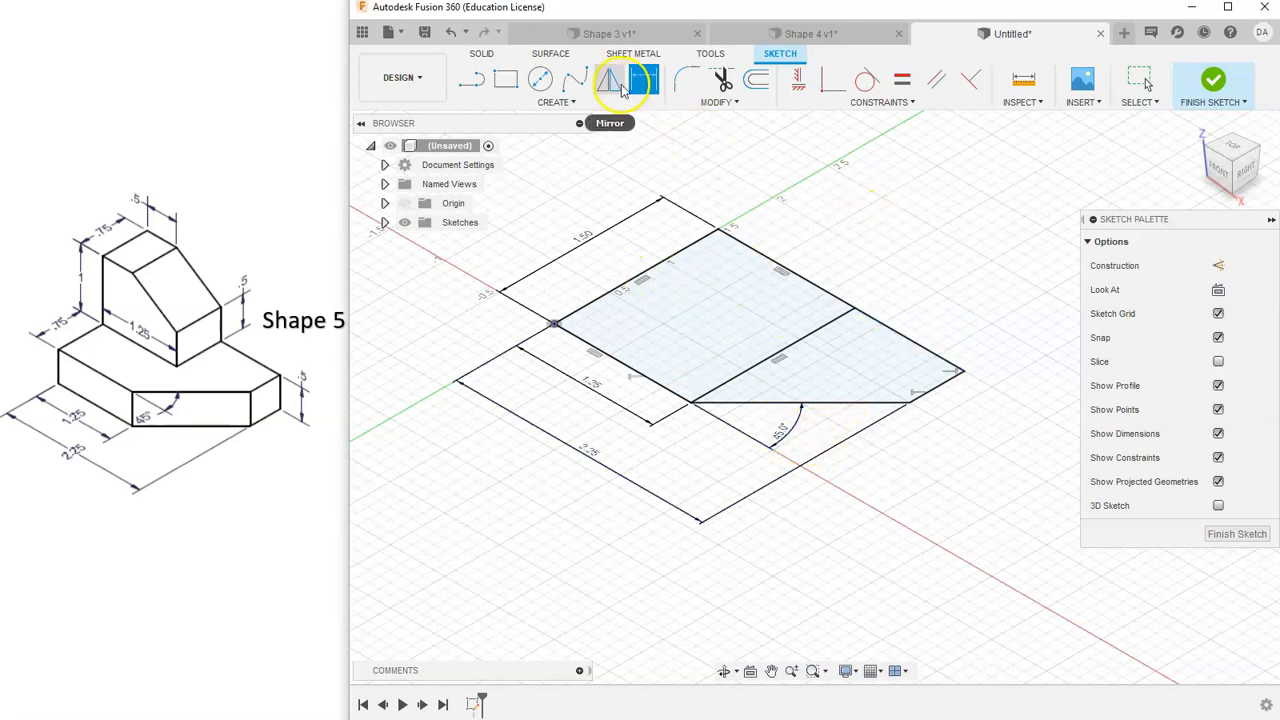
pyautogui.click(614, 289)
pyautogui.click(735, 384)
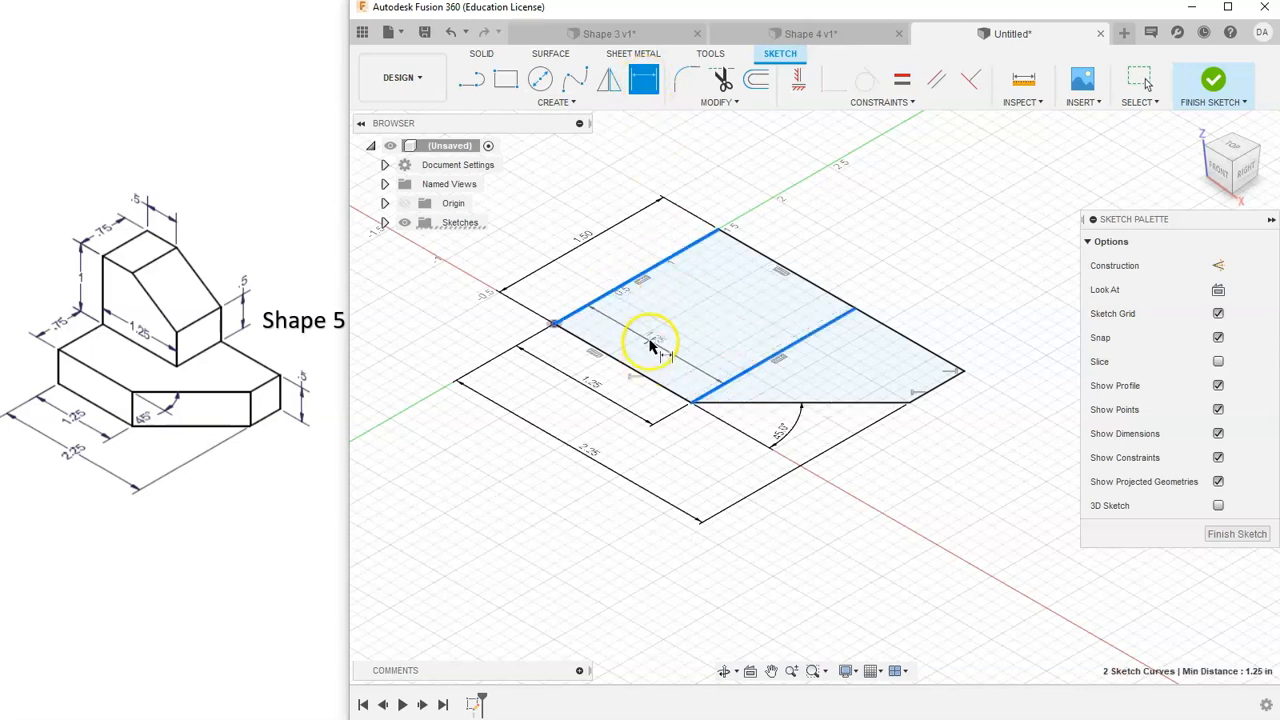
pyautogui.press('Escape')
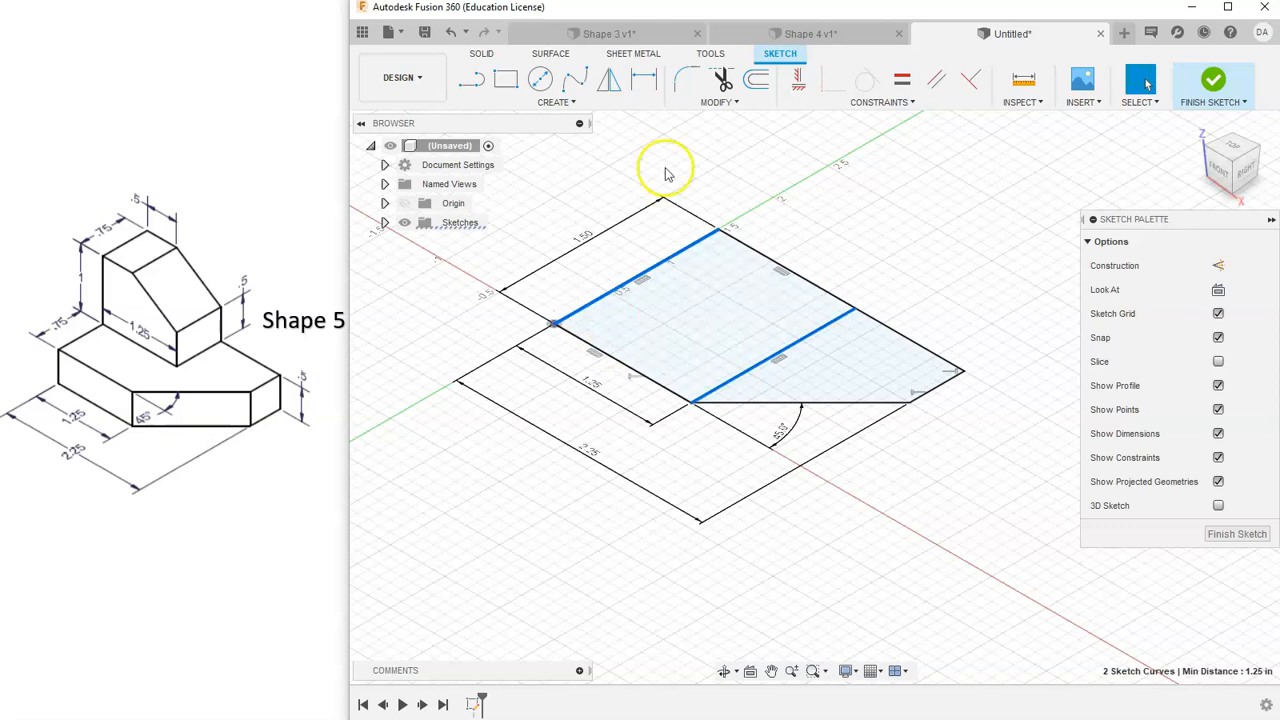
pyautogui.click(643, 79)
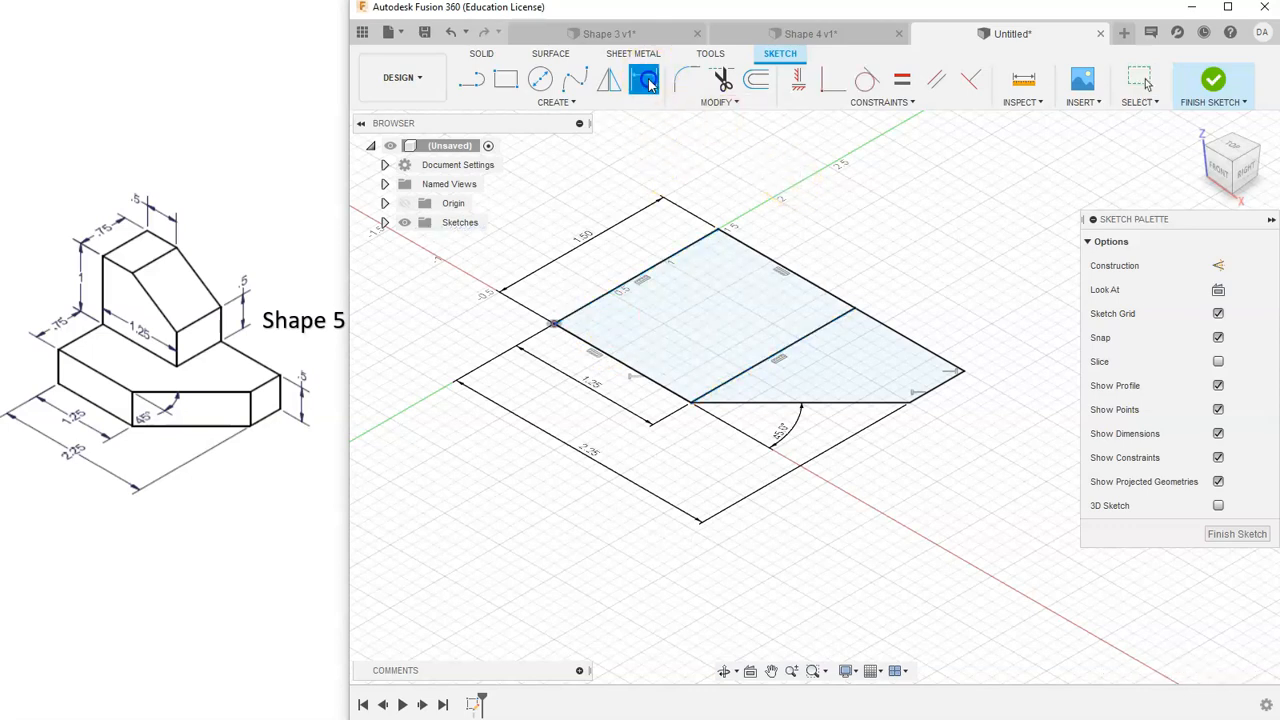
pyautogui.click(596, 298)
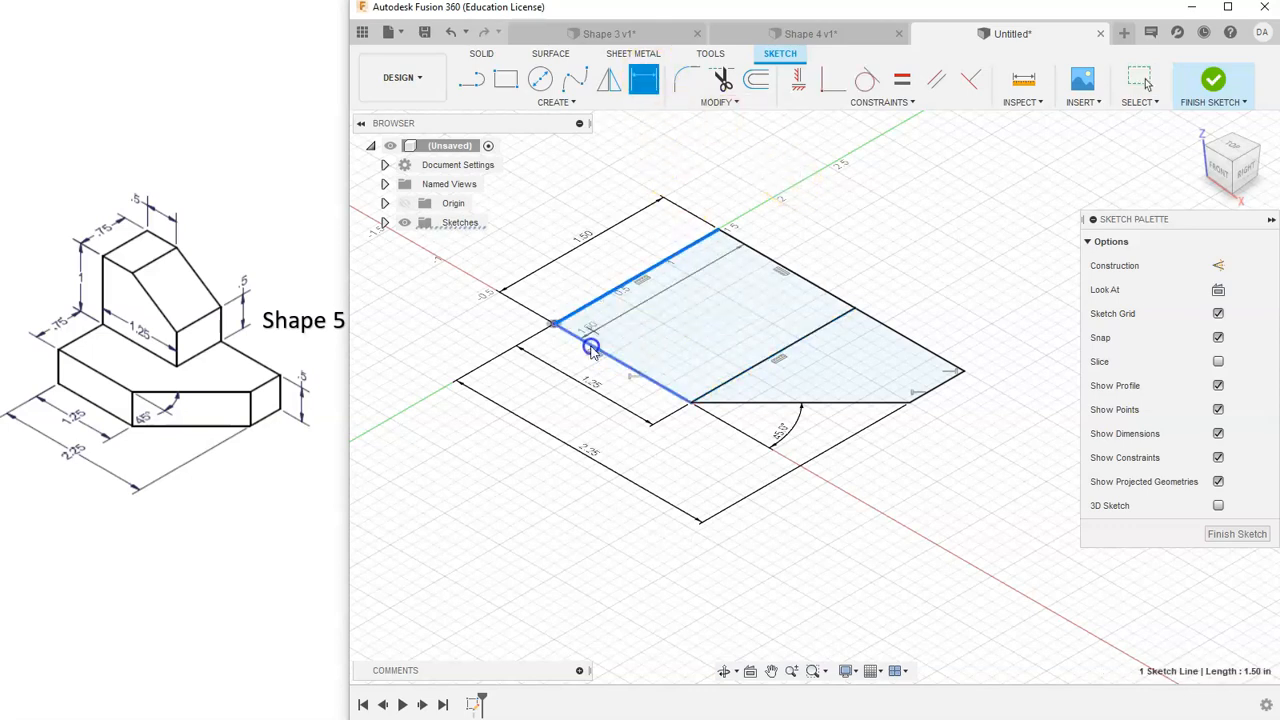
pyautogui.click(587, 345)
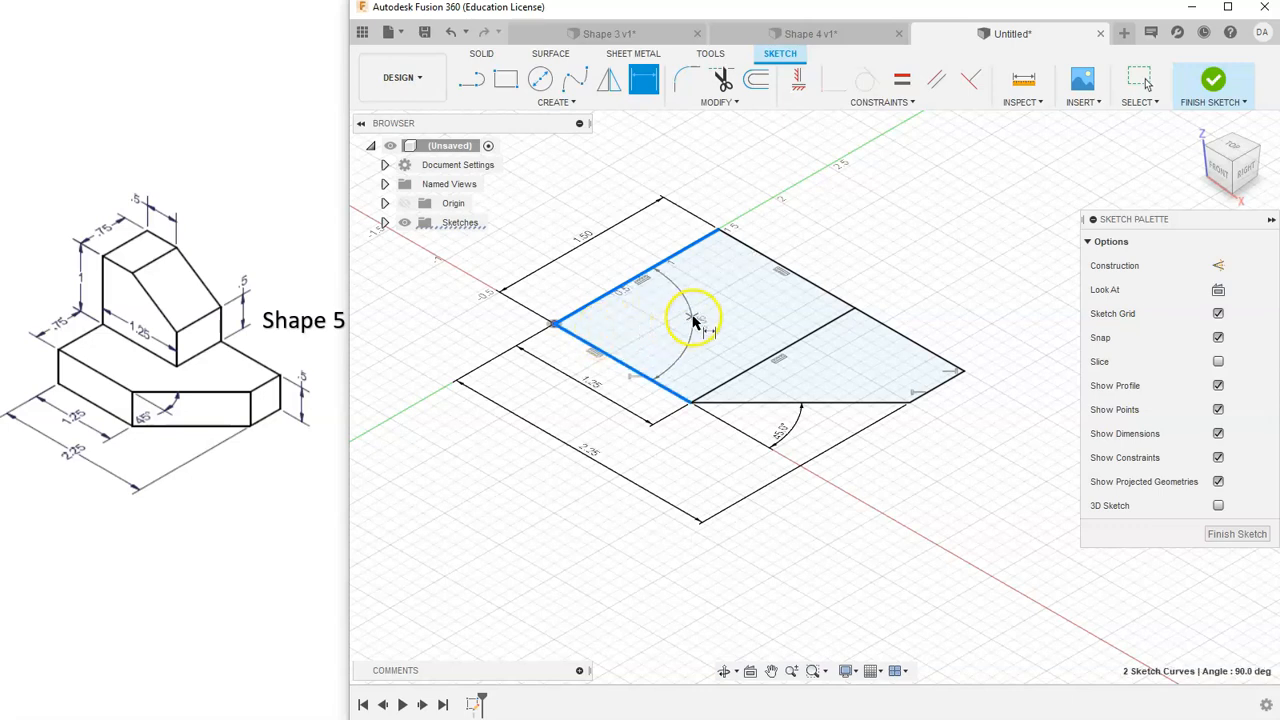
pyautogui.rightClick(720, 326)
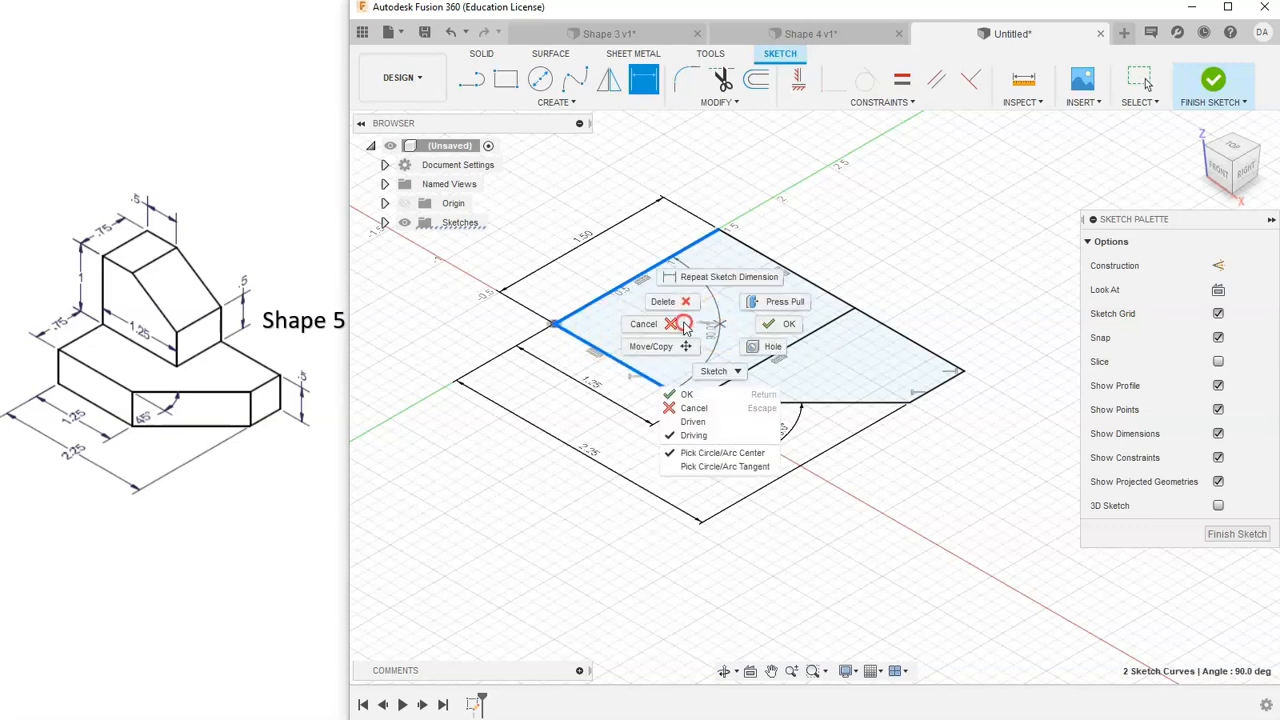
pyautogui.click(663, 323)
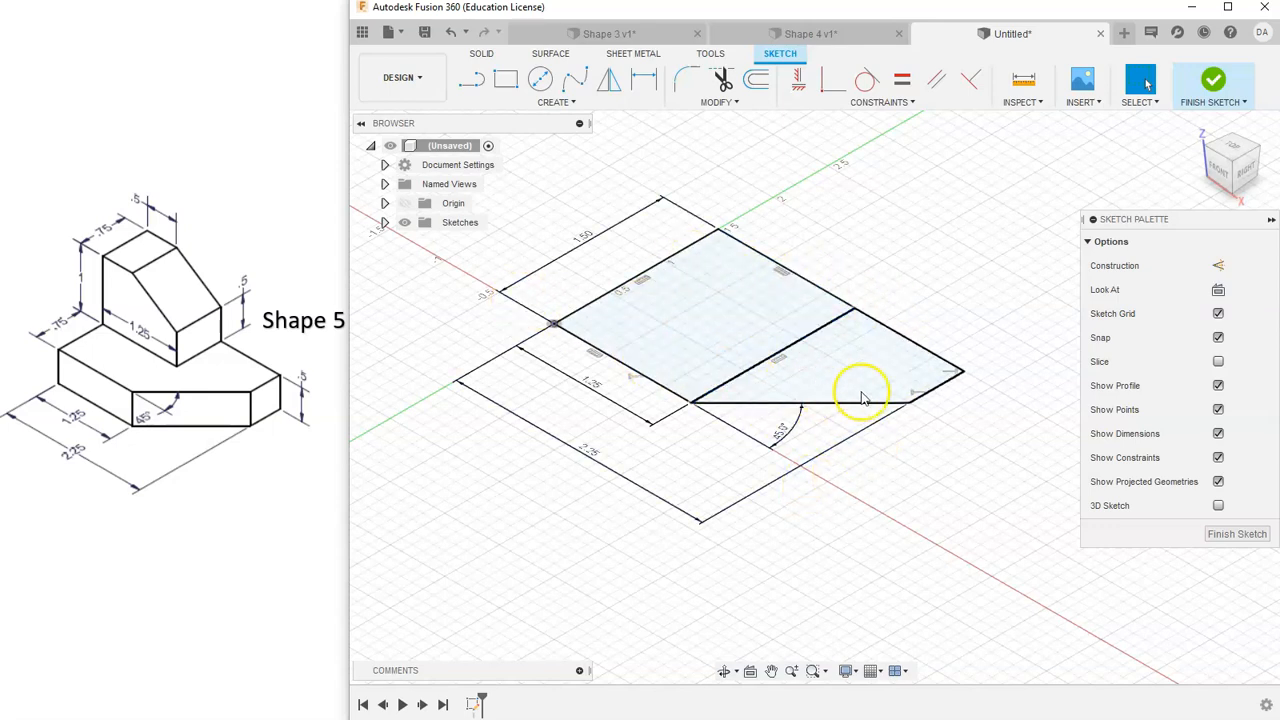
# - Check the base sketch's entry in the Sketches folder to see whether the sketch is fully constrained
pyautogui.click(384, 222)
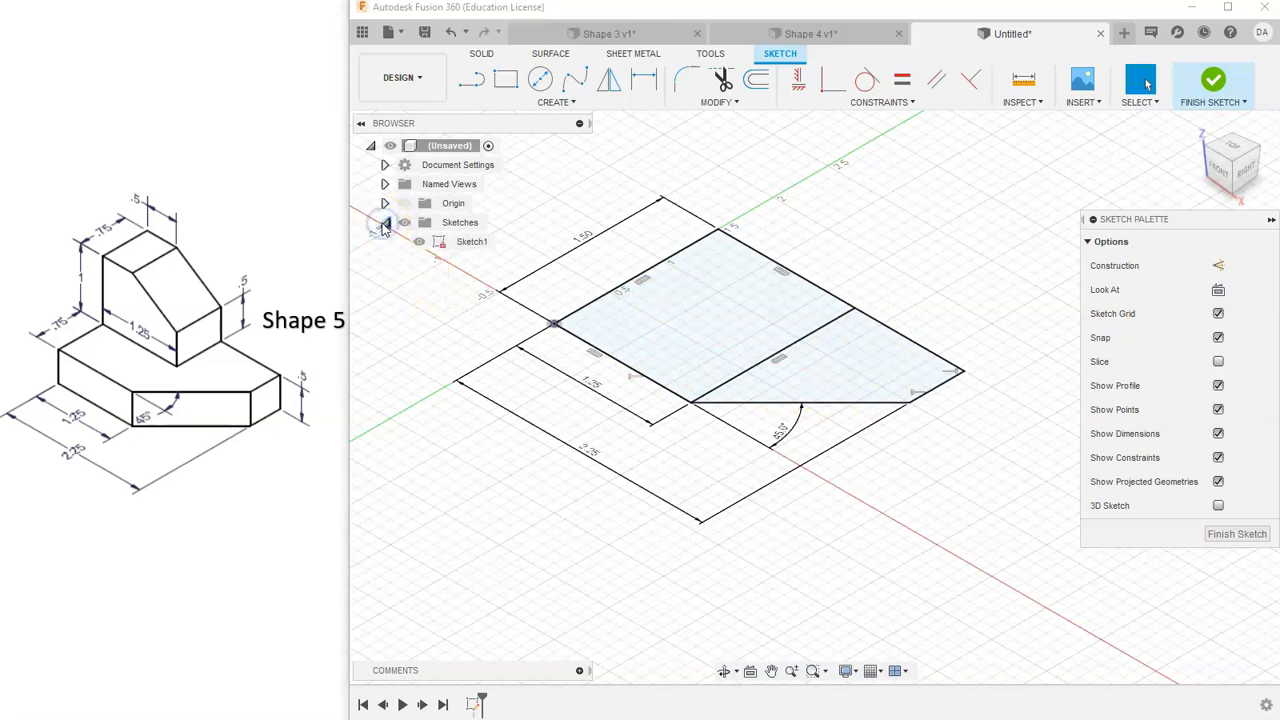
pyautogui.click(386, 223)
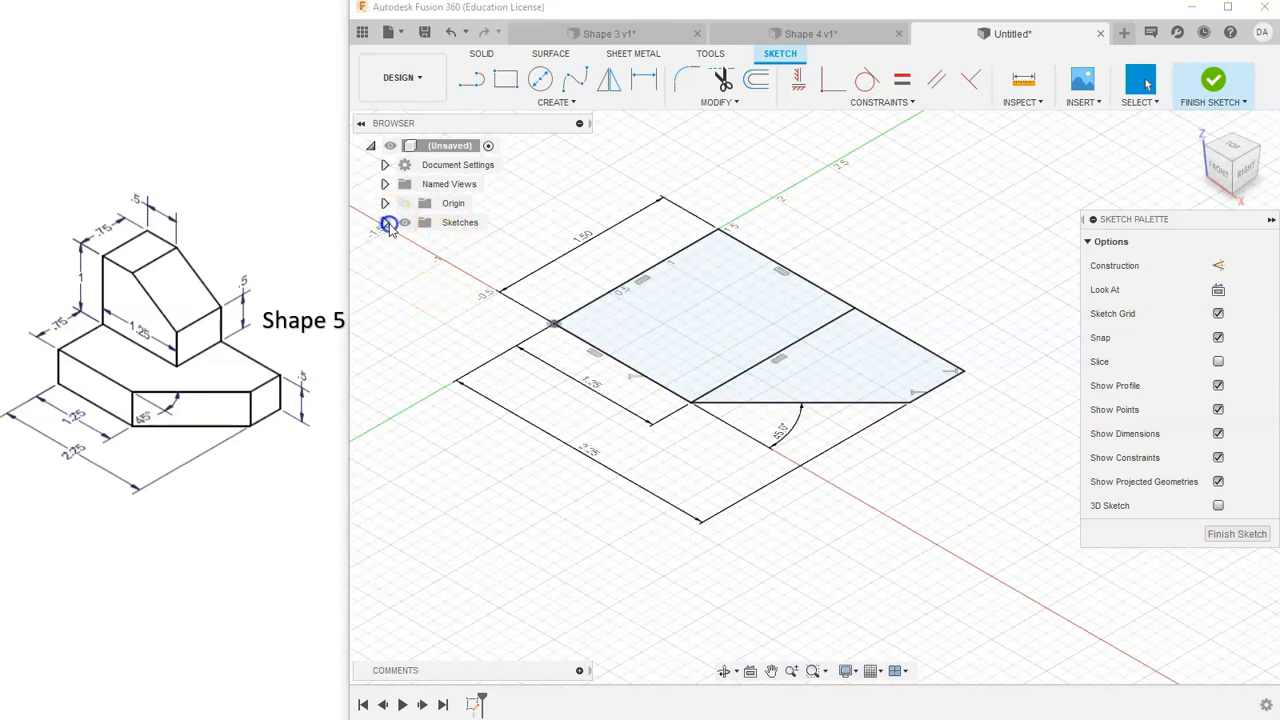
pyautogui.click(853, 336)
pyautogui.click(773, 295)
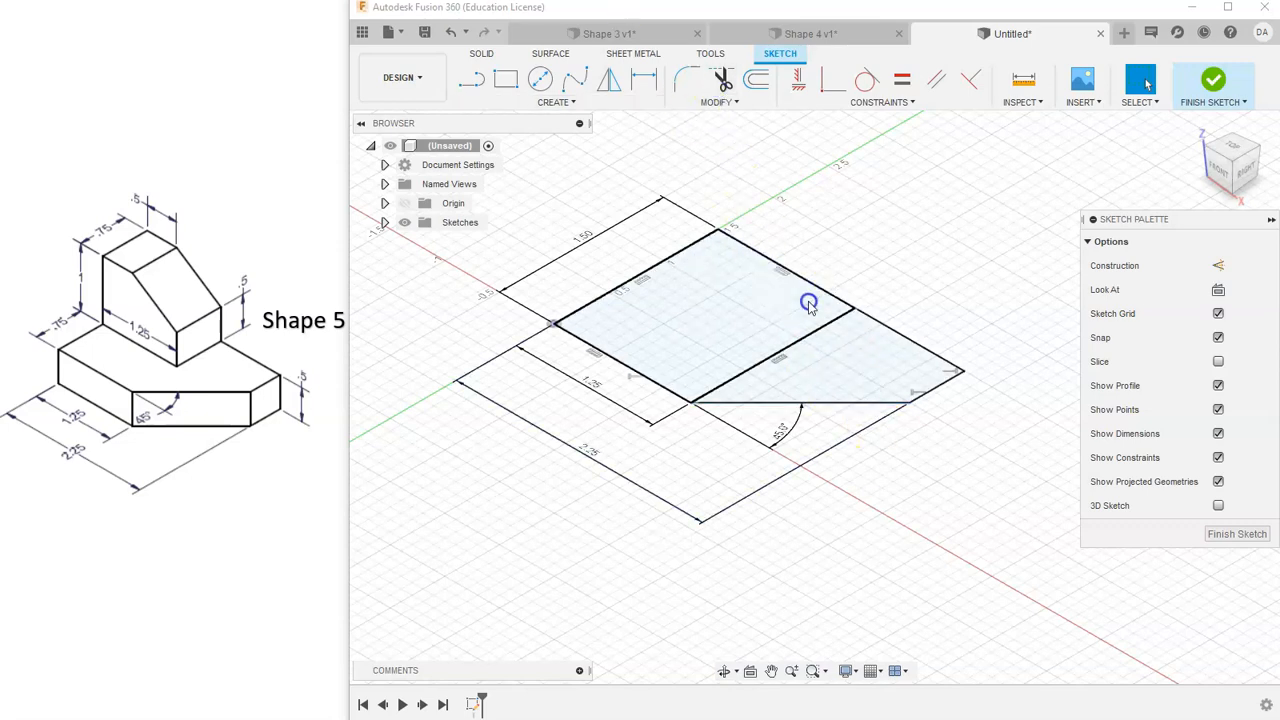
# - Try to trim away the dividing line across the base profile, leave the Trim command and undo the trim
pyautogui.click(729, 79)
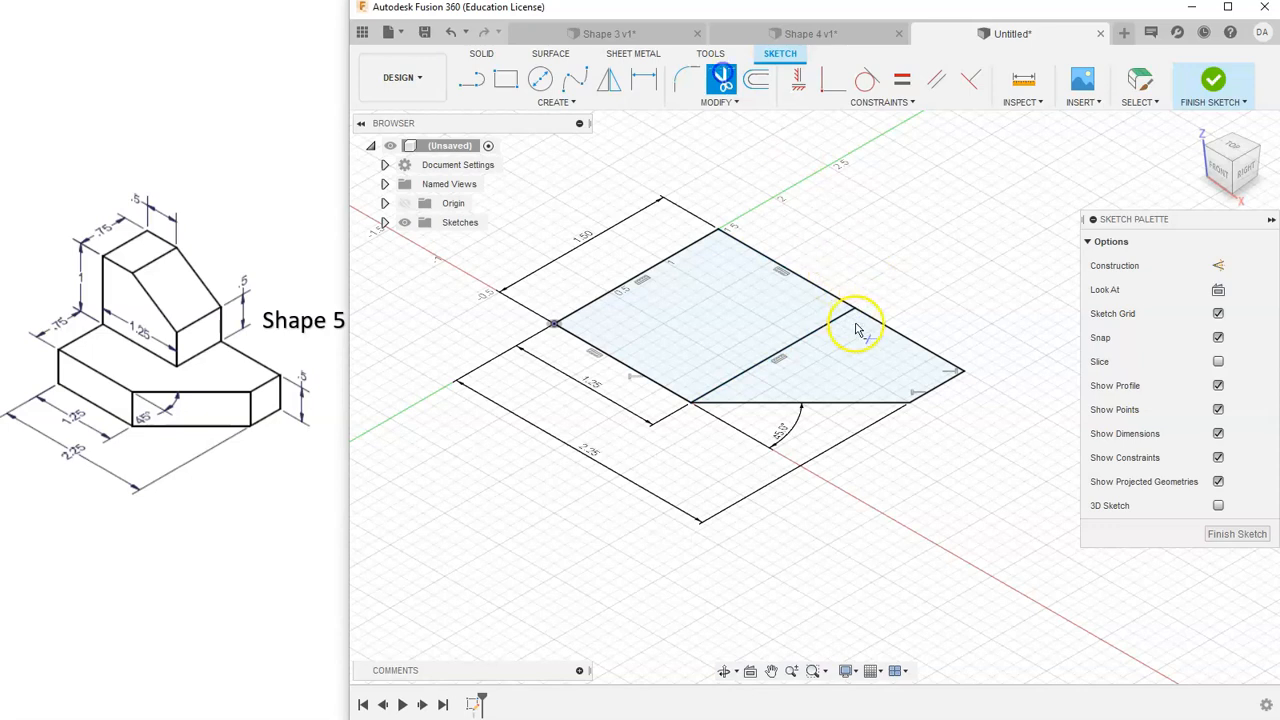
pyautogui.click(829, 327)
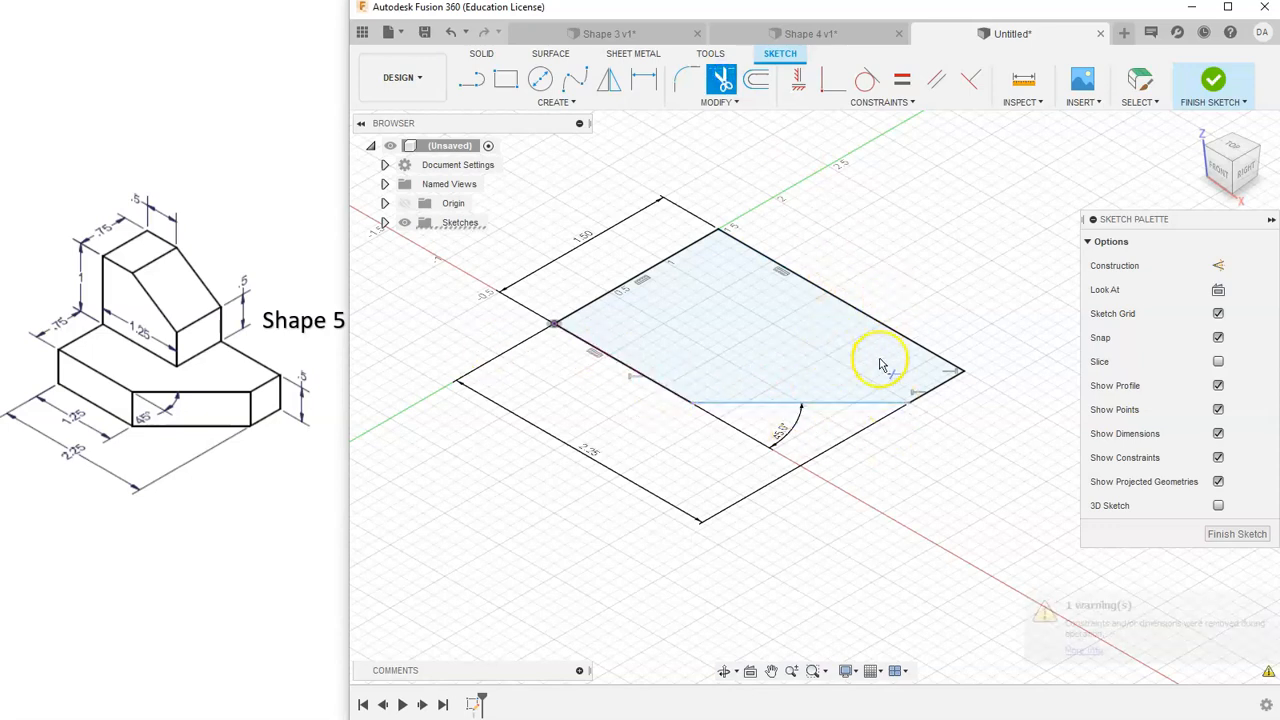
pyautogui.click(954, 290)
pyautogui.rightClick(954, 291)
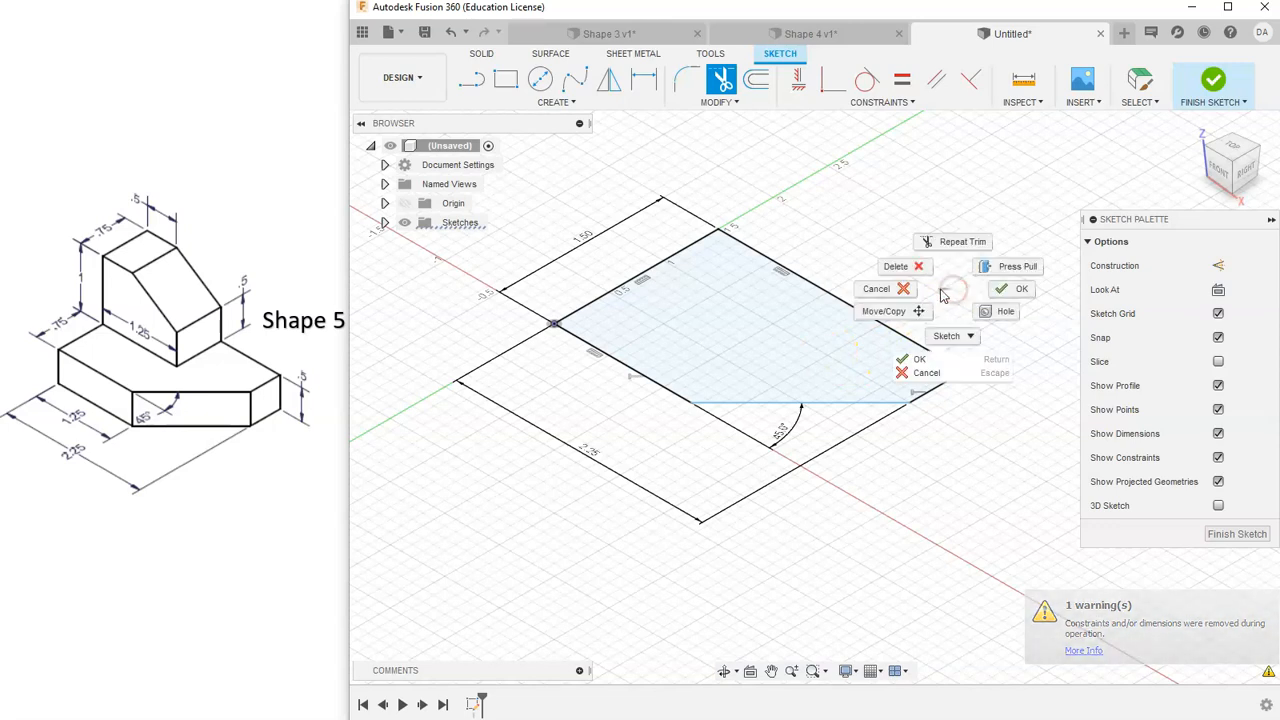
pyautogui.click(914, 290)
pyautogui.click(450, 37)
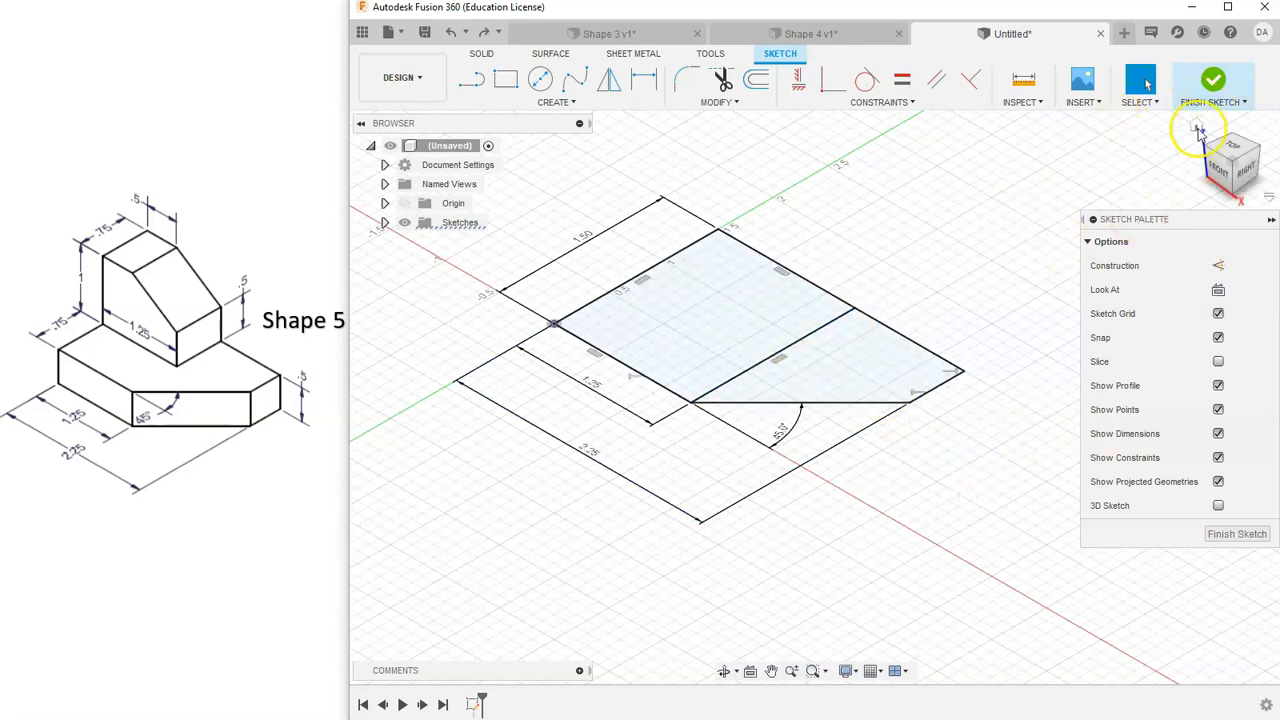
# - Finish the sketch and extrude both base profiles upward 0.5 in as a new body
pyautogui.click(1214, 80)
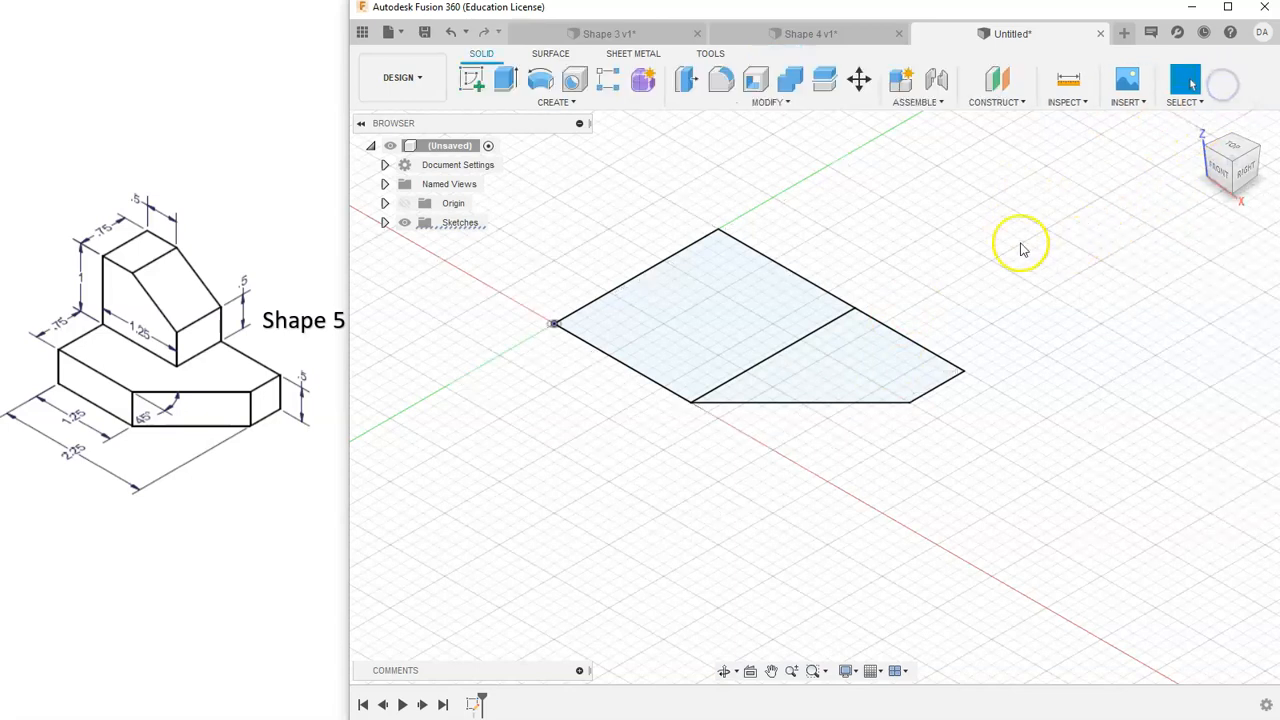
pyautogui.click(503, 79)
pyautogui.click(730, 302)
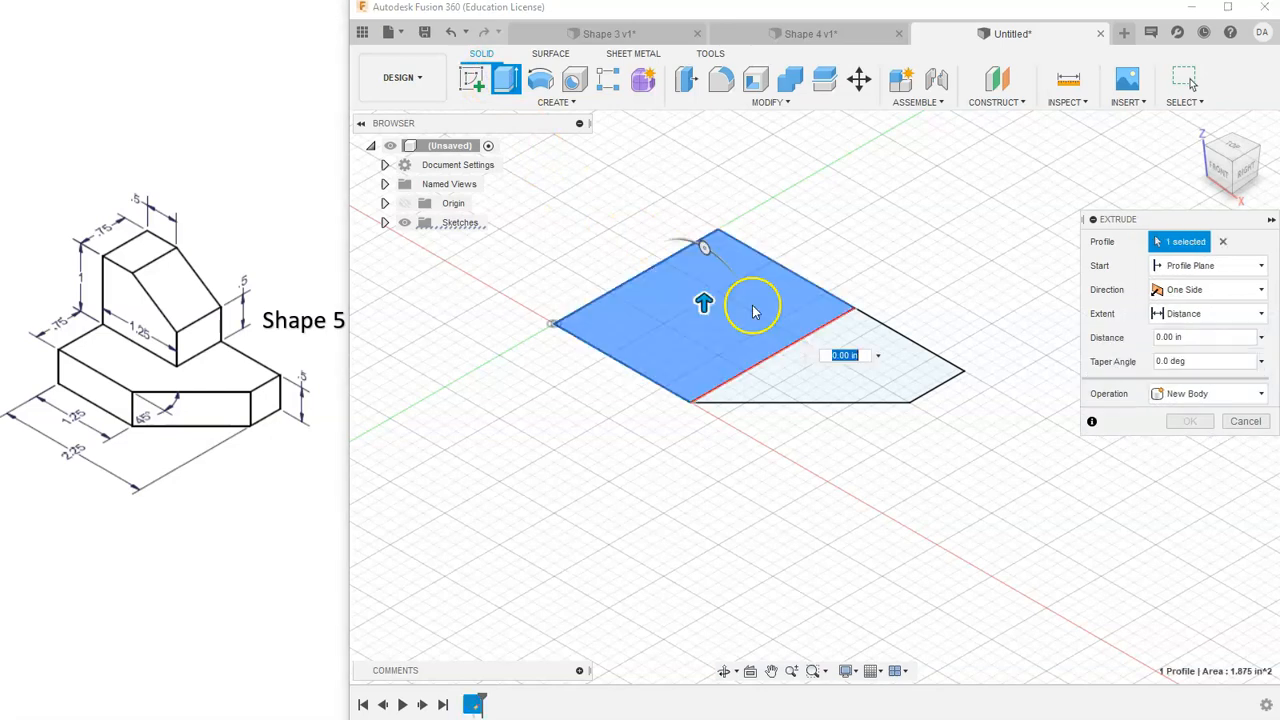
pyautogui.click(888, 349)
pyautogui.moveTo(828, 376); pyautogui.dragTo(826, 336)
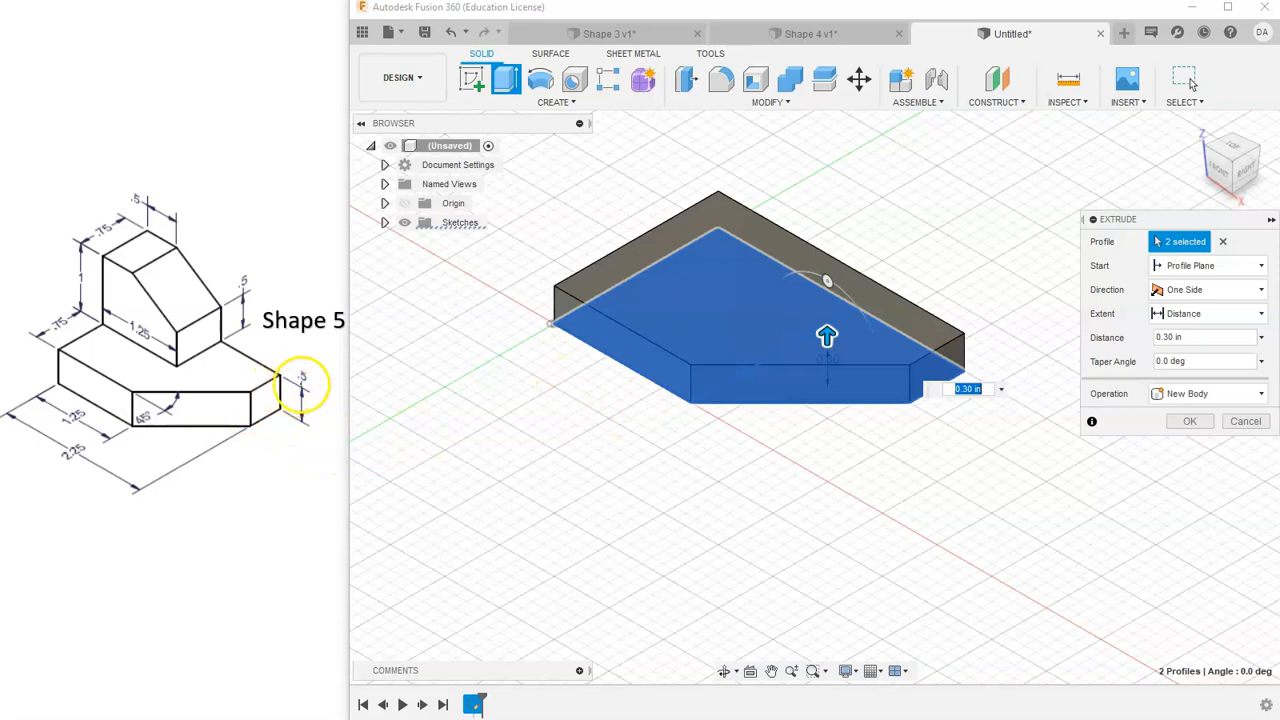
pyautogui.click(1205, 337)
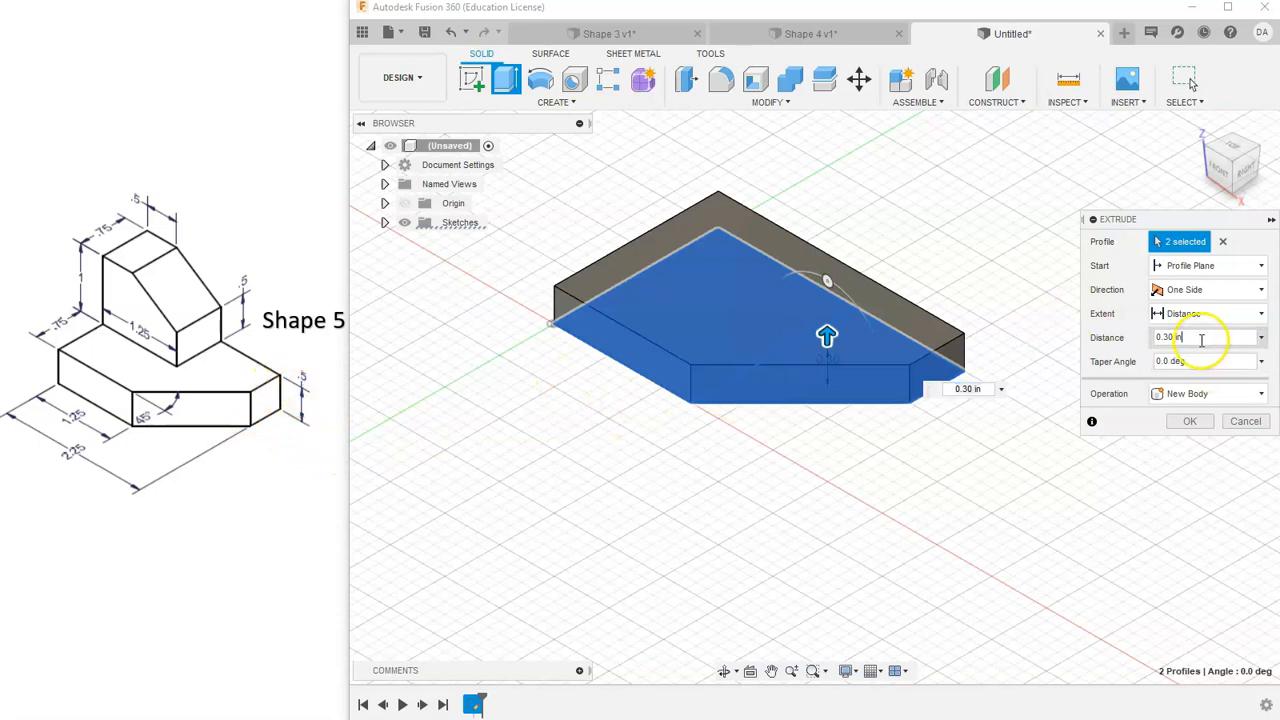
pyautogui.write('0.5')
pyautogui.press('Return')
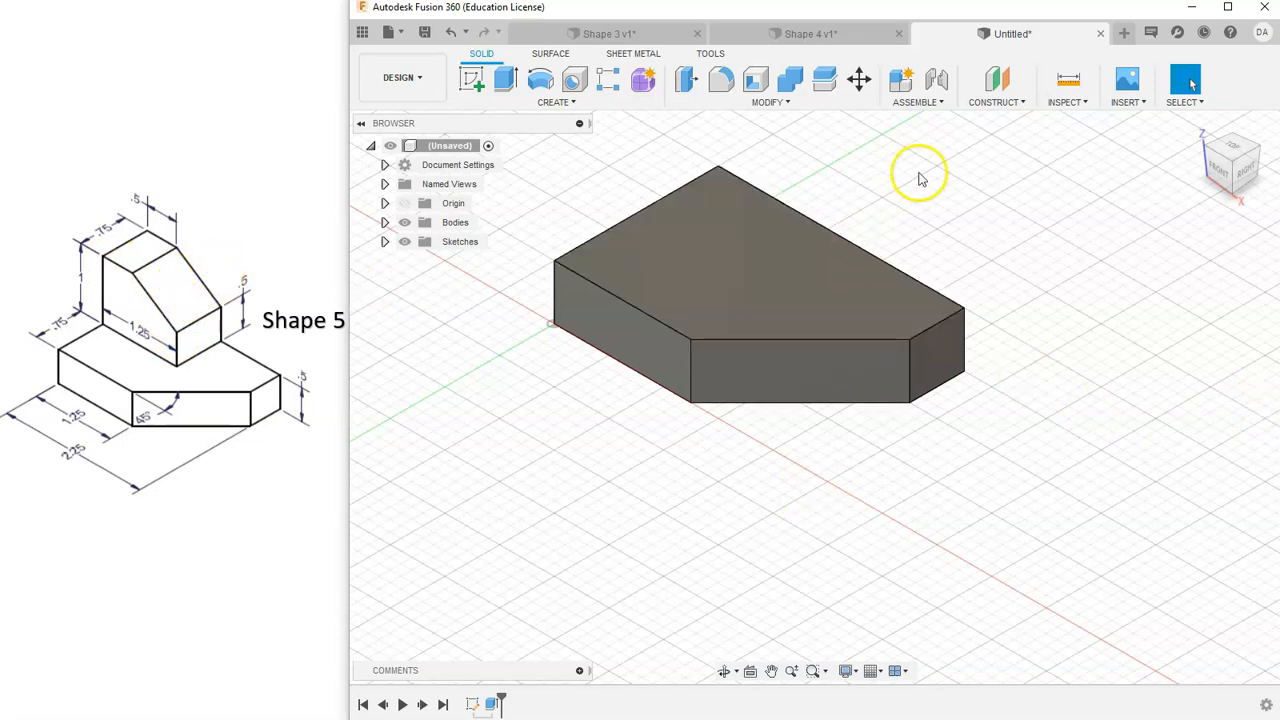
# - Start a sketch on the base's upper face and draw a two-point rectangle about 1.125 in long from the back corner above the Y axis
pyautogui.click(723, 249)
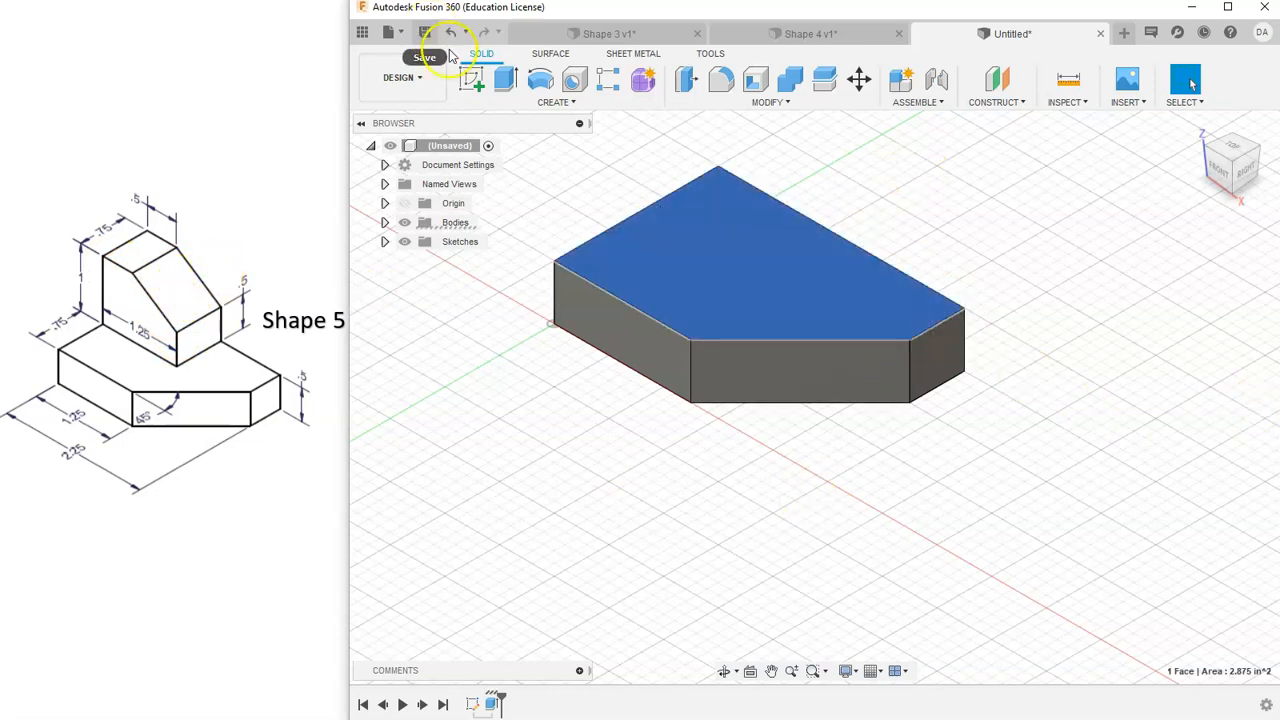
pyautogui.click(471, 78)
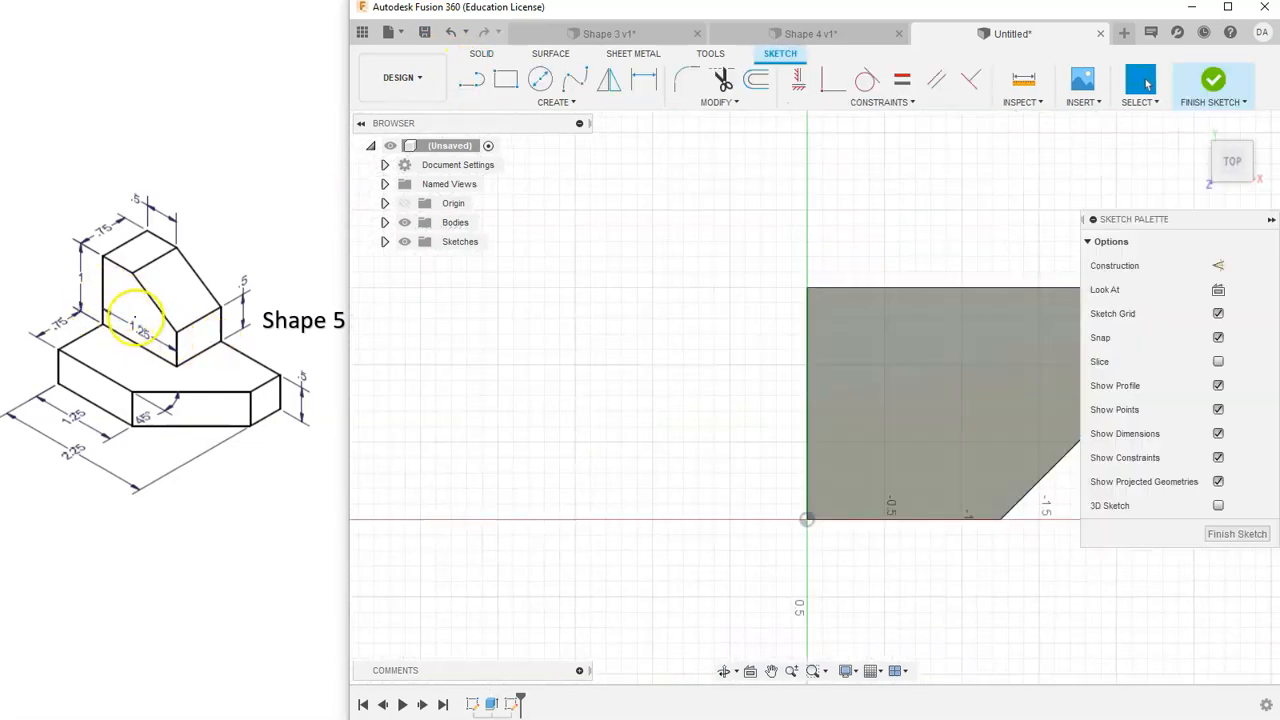
pyautogui.moveTo(703, 317); pyautogui.dragTo(554, 285, button='middle')
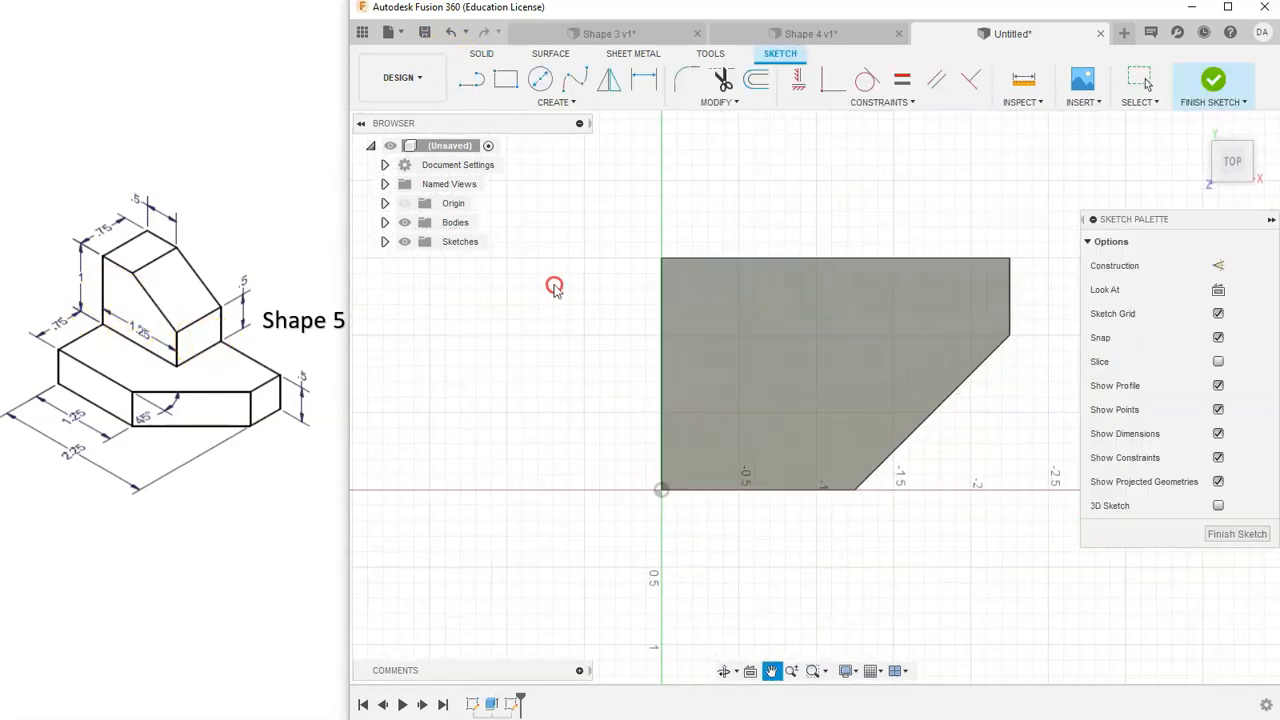
pyautogui.click(507, 86)
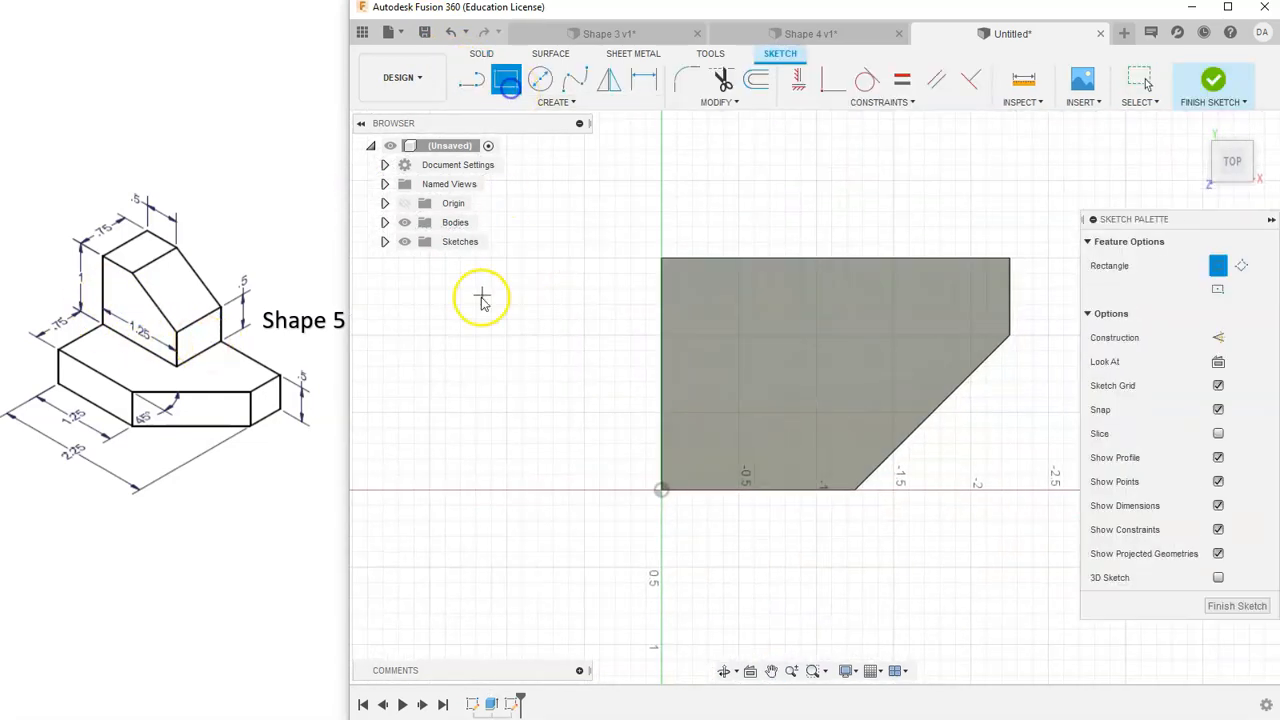
pyautogui.click(662, 258)
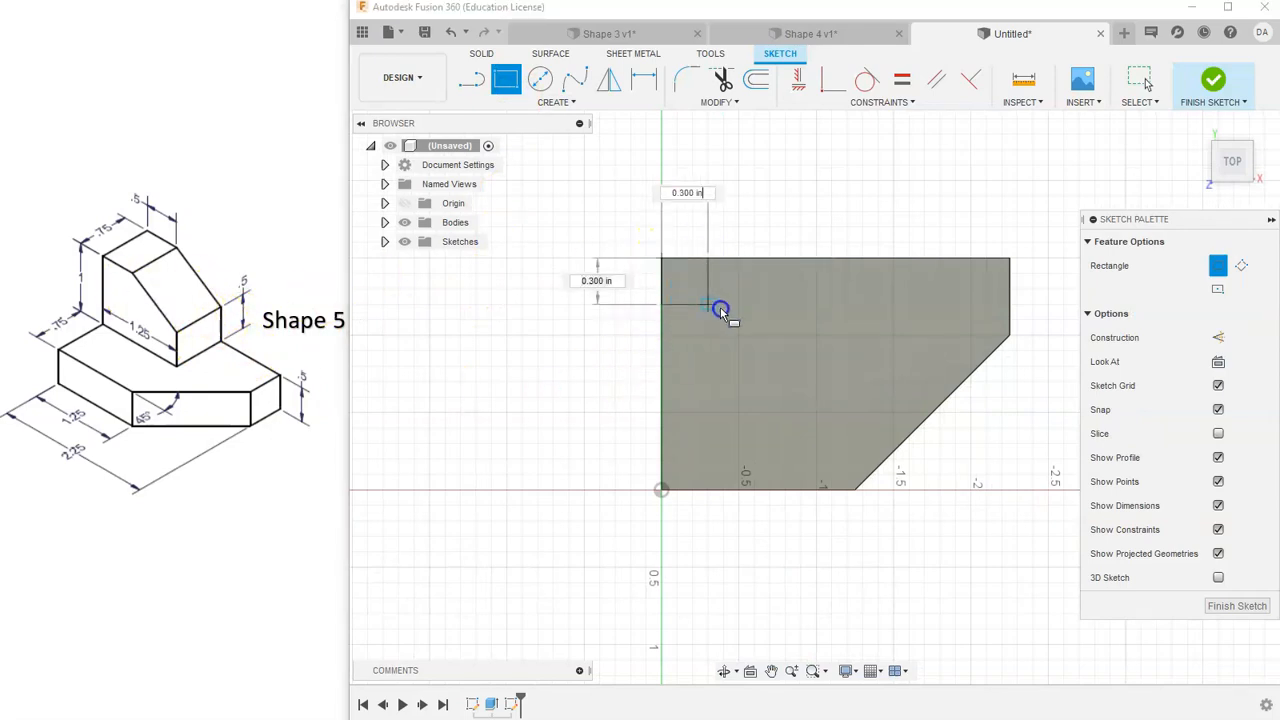
pyautogui.click(829, 346)
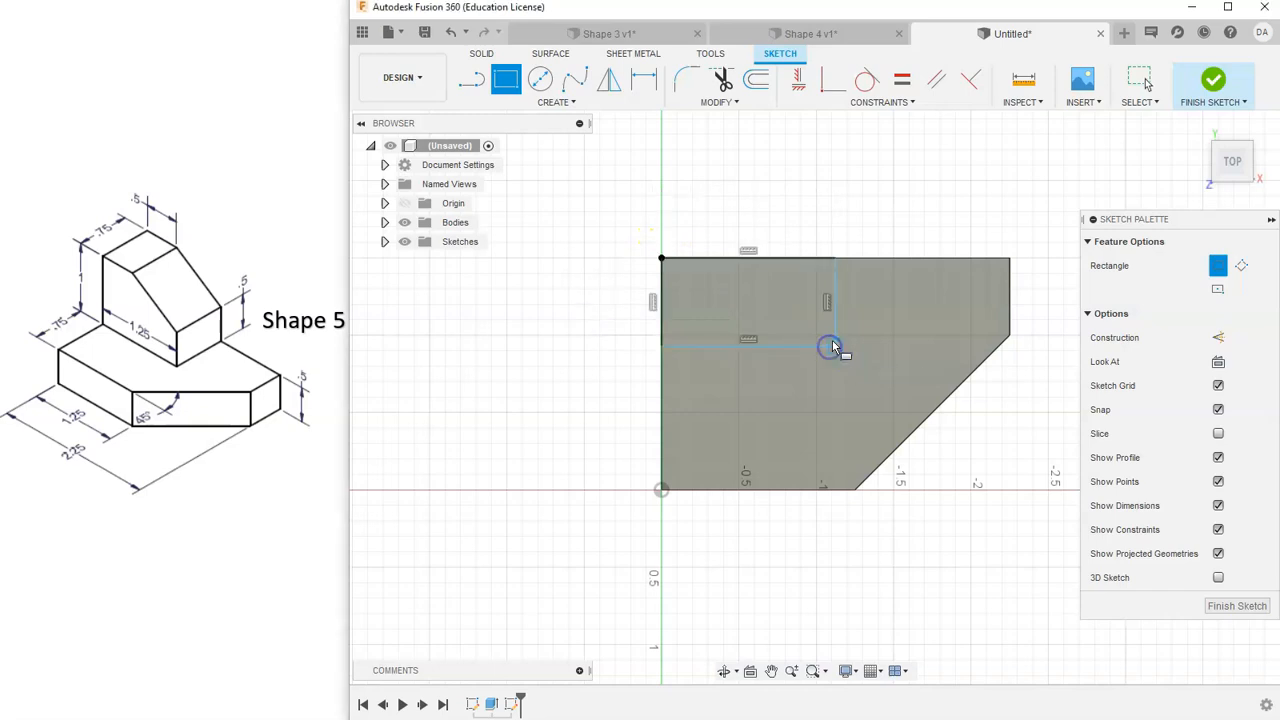
pyautogui.rightClick(890, 172)
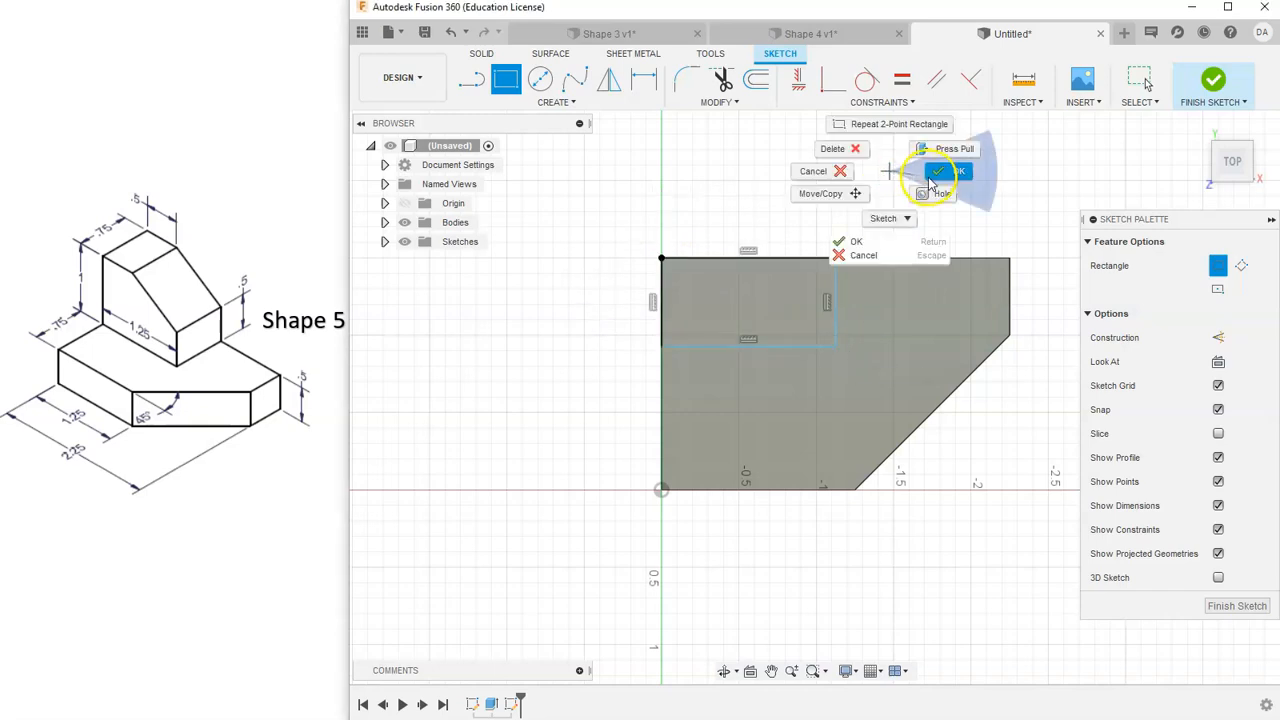
pyautogui.click(930, 179)
# - Shift the rectangle's inner long edge toward the base's back edge, making the rectangle about 0.49 in wide
pyautogui.click(1195, 127)
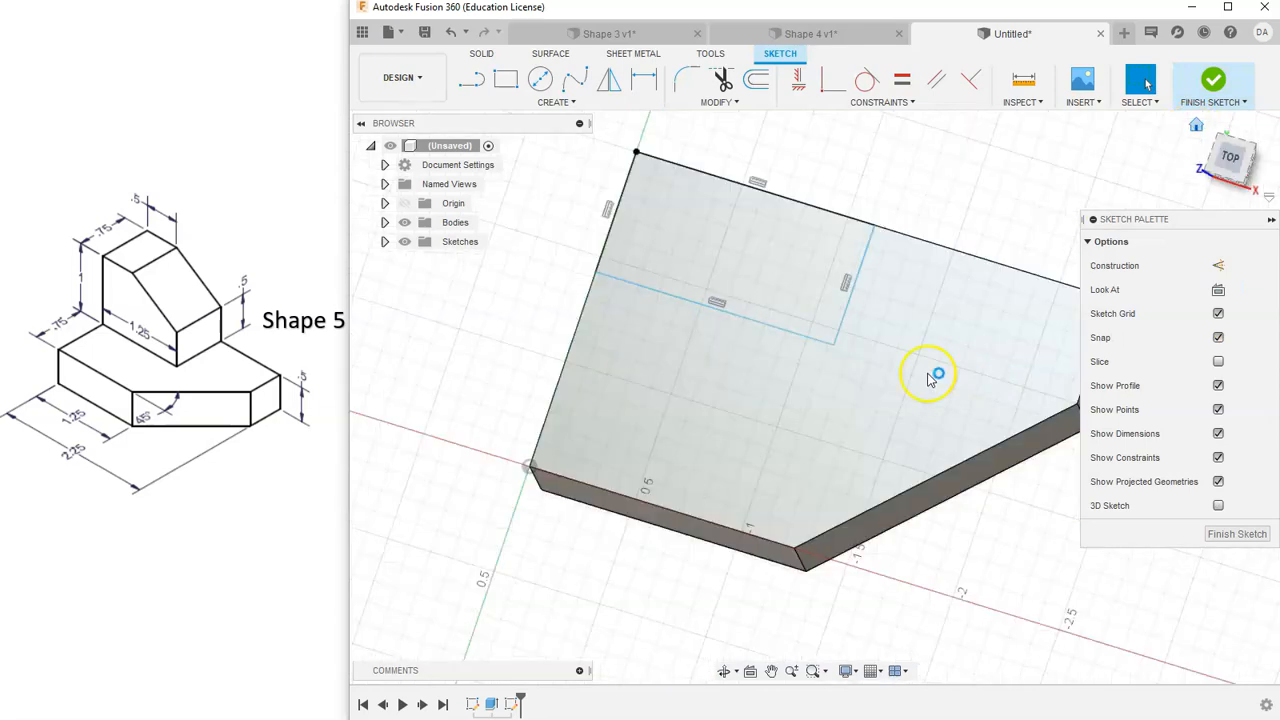
pyautogui.moveTo(777, 374); pyautogui.dragTo(700, 420, button='middle')
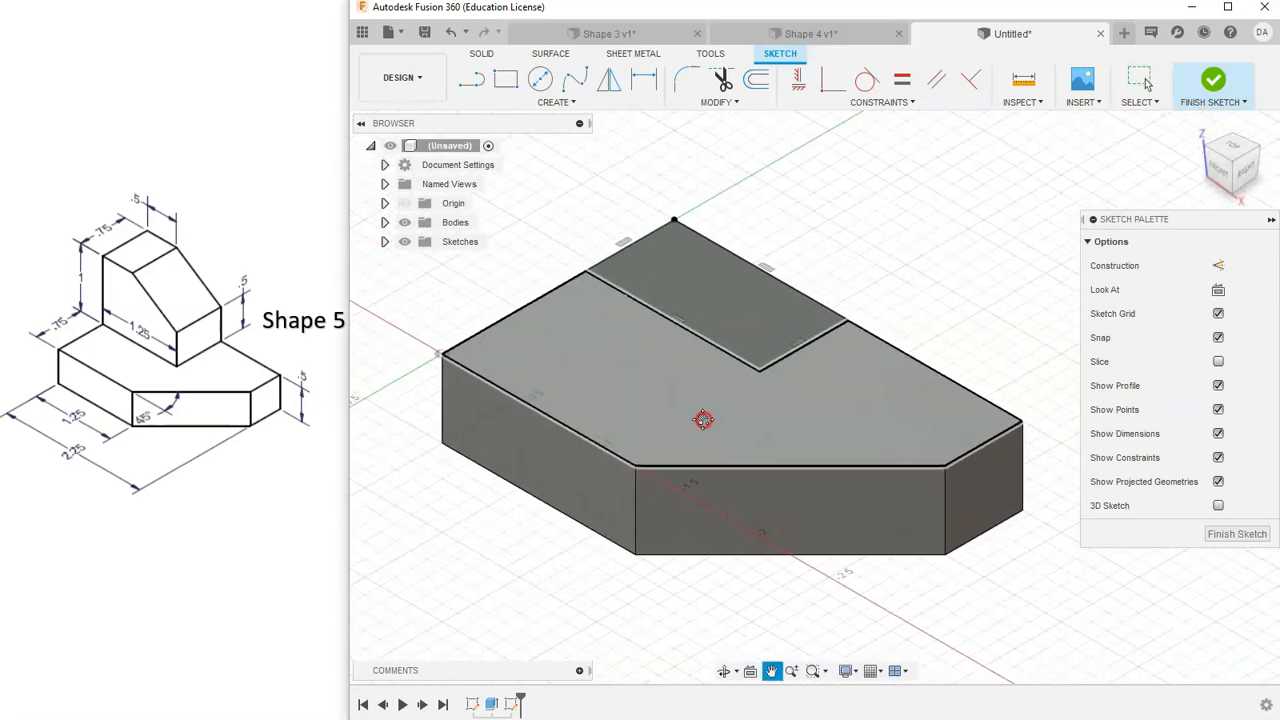
pyautogui.click(797, 224)
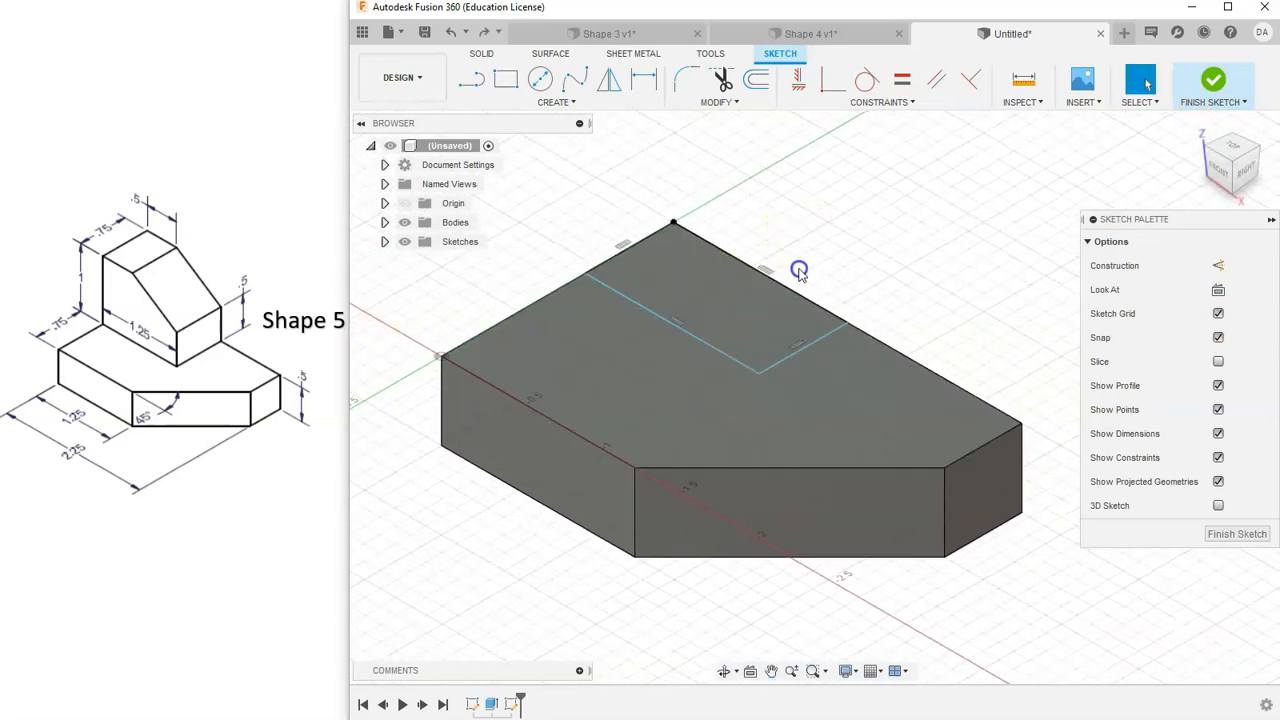
pyautogui.click(713, 349)
pyautogui.moveTo(711, 349); pyautogui.dragTo(727, 334)
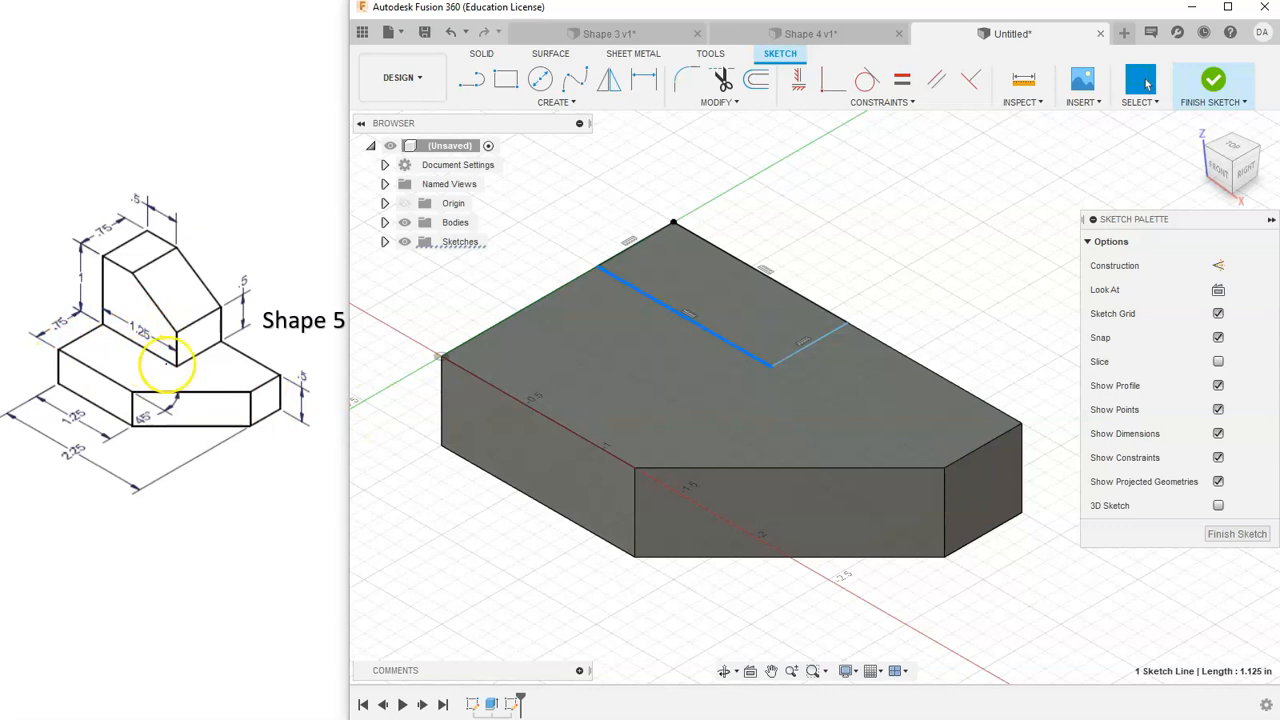
pyautogui.click(830, 221)
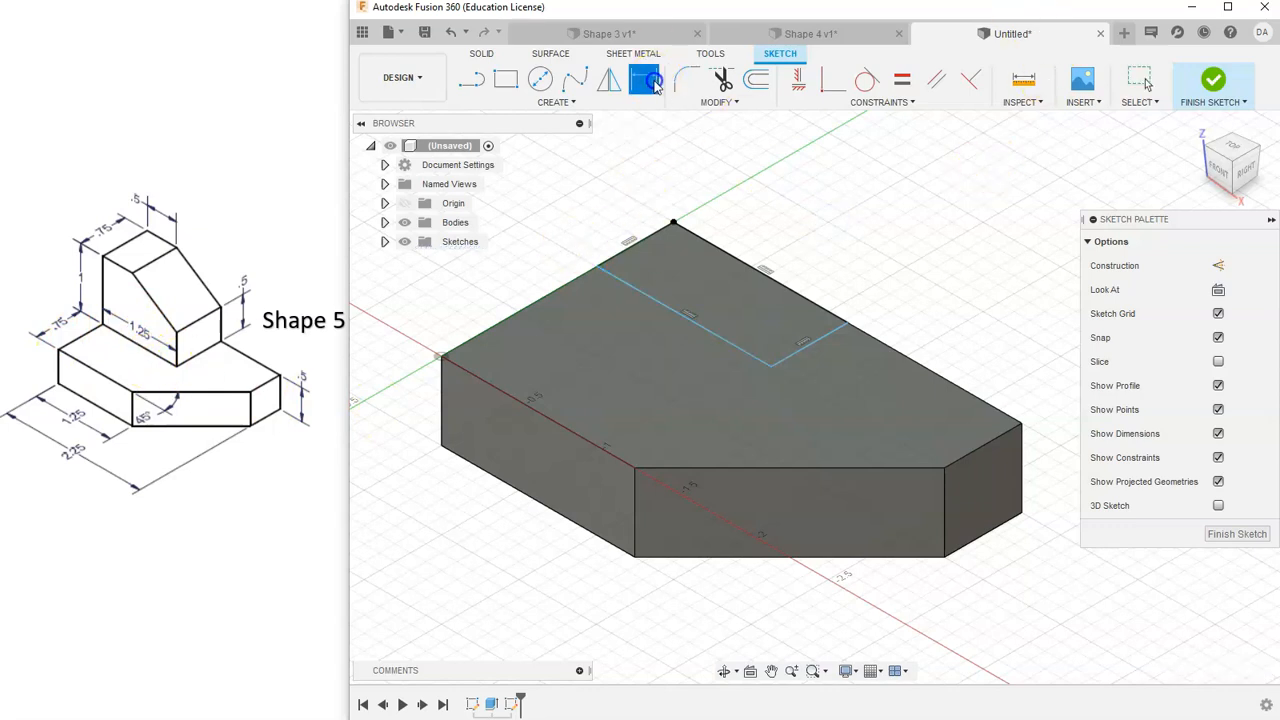
# - Dimension the distance between the rectangle's two short edges as 1.25 in
pyautogui.click(634, 243)
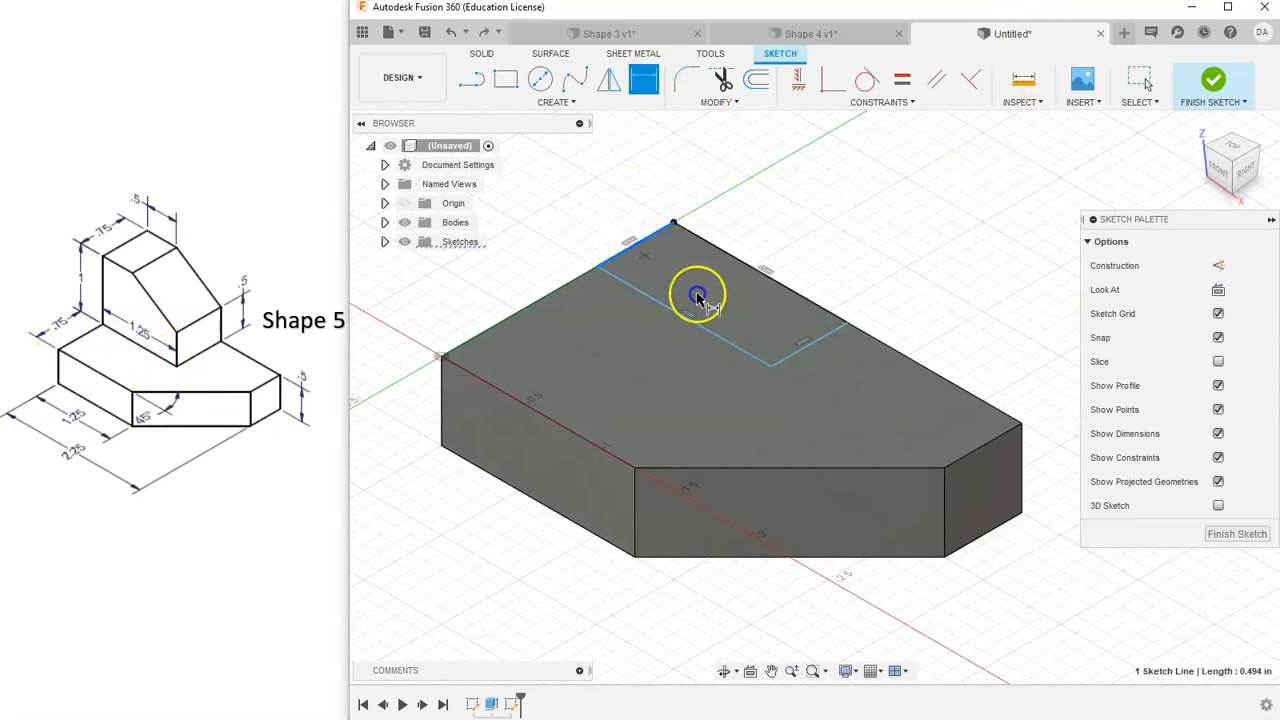
pyautogui.click(793, 358)
pyautogui.click(645, 349)
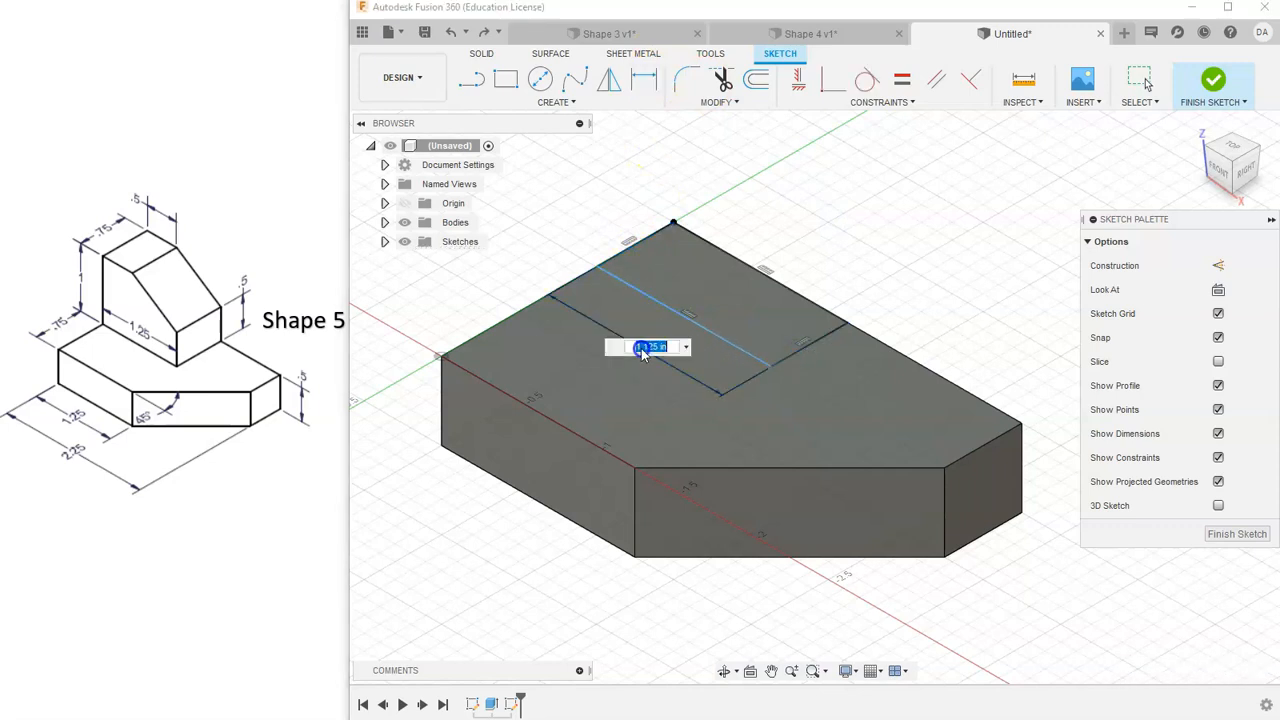
pyautogui.write('1.25')
pyautogui.press('Return')
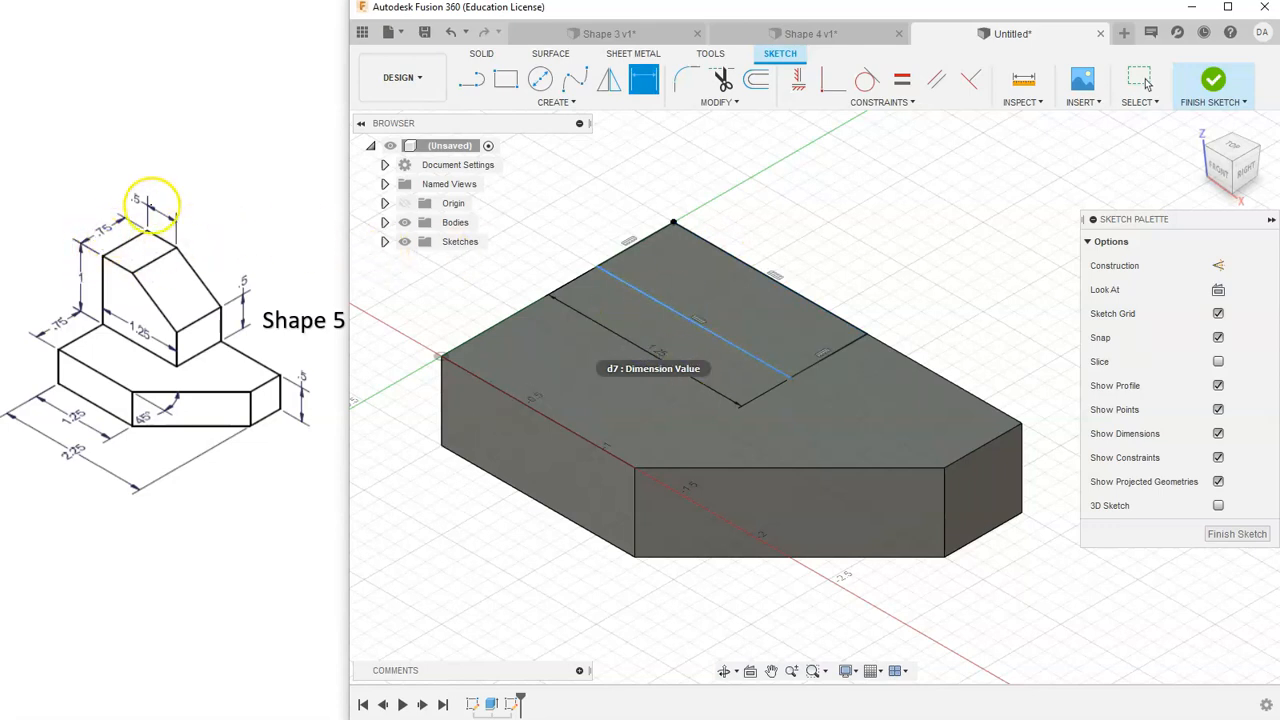
# - Dimension the rectangle's width between its two long edges as 0.75 in
pyautogui.click(630, 287)
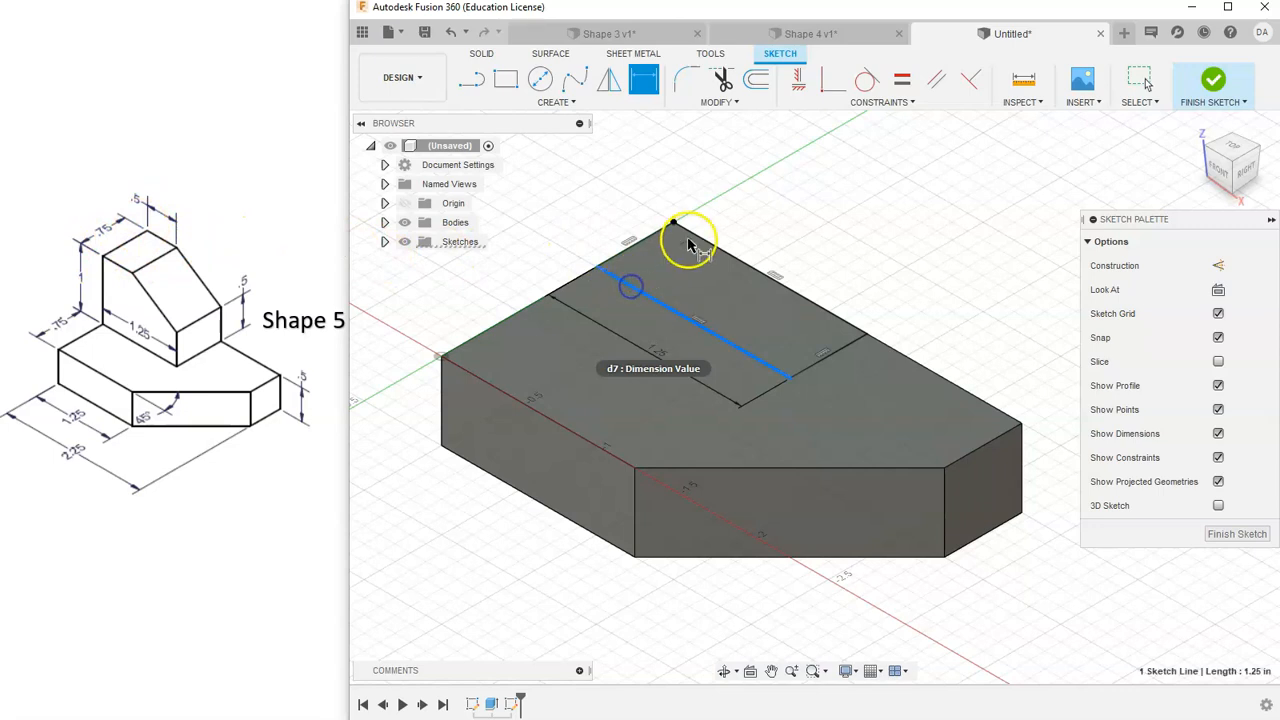
pyautogui.click(700, 237)
pyautogui.click(603, 218)
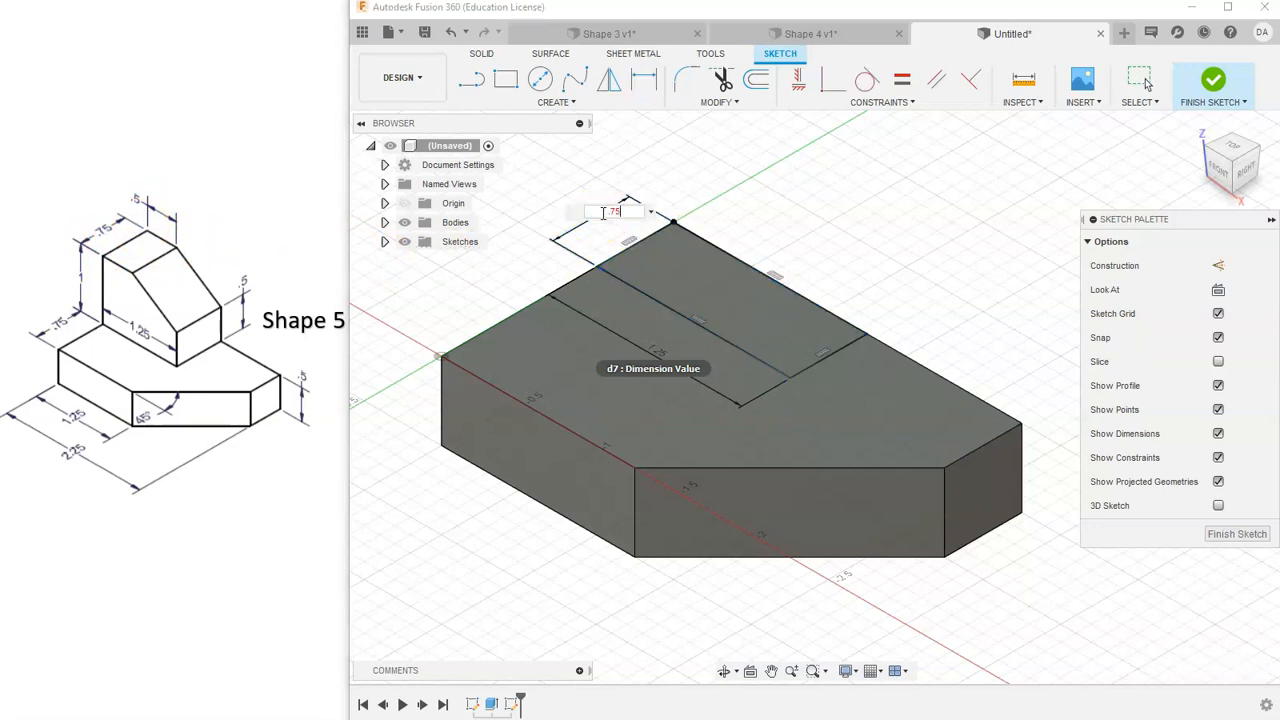
pyautogui.write('.75')
pyautogui.press('Return')
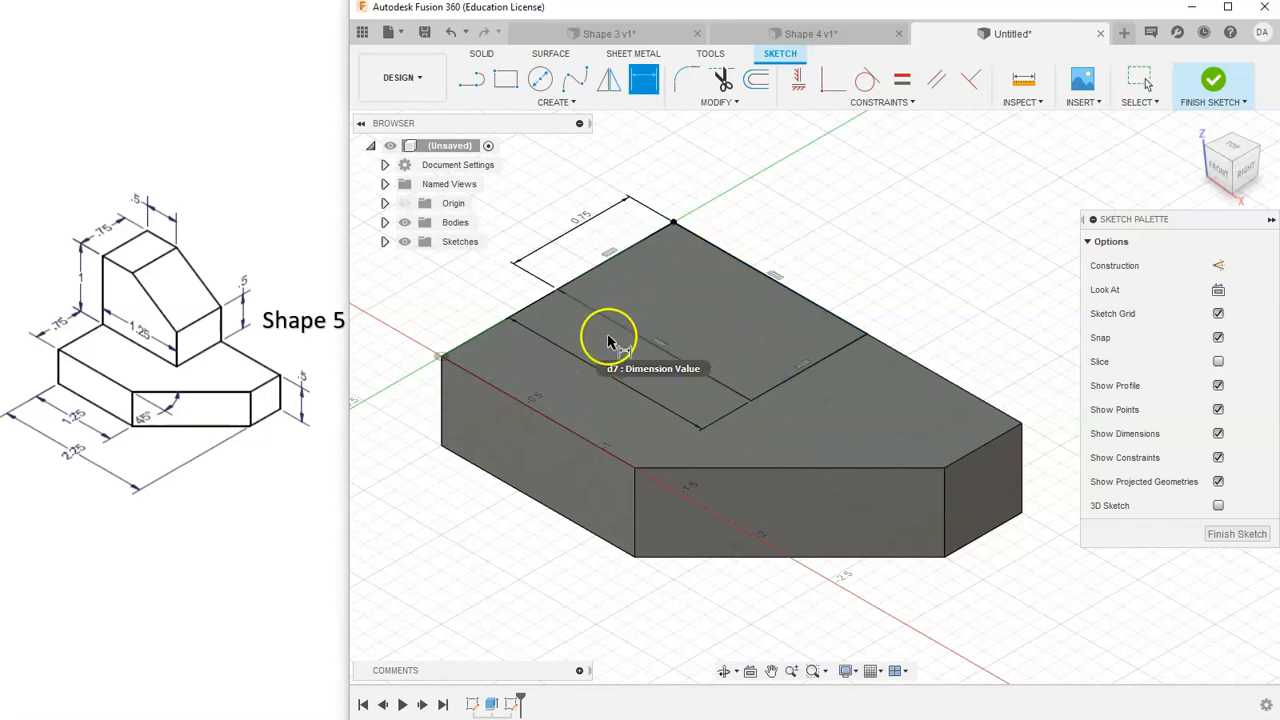
# - Finish the sketch and extrude the rectangle 1 in upward from the base's upper face
pyautogui.click(1213, 80)
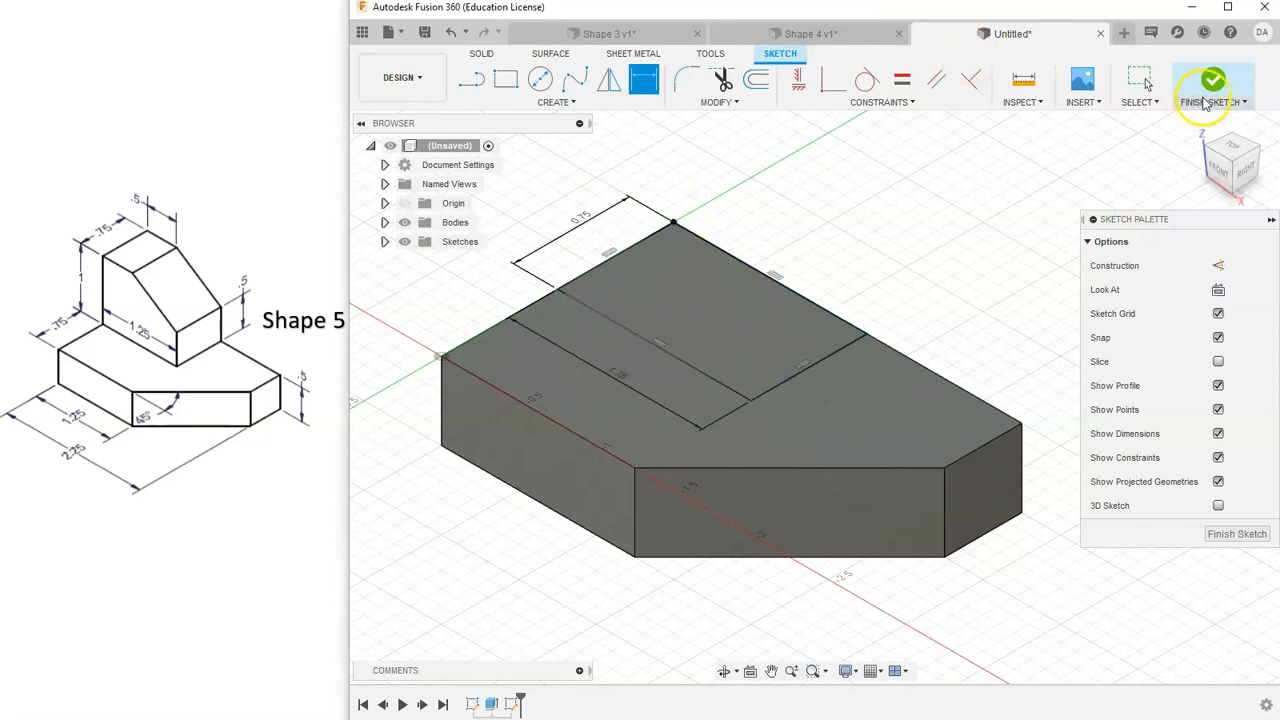
pyautogui.click(505, 80)
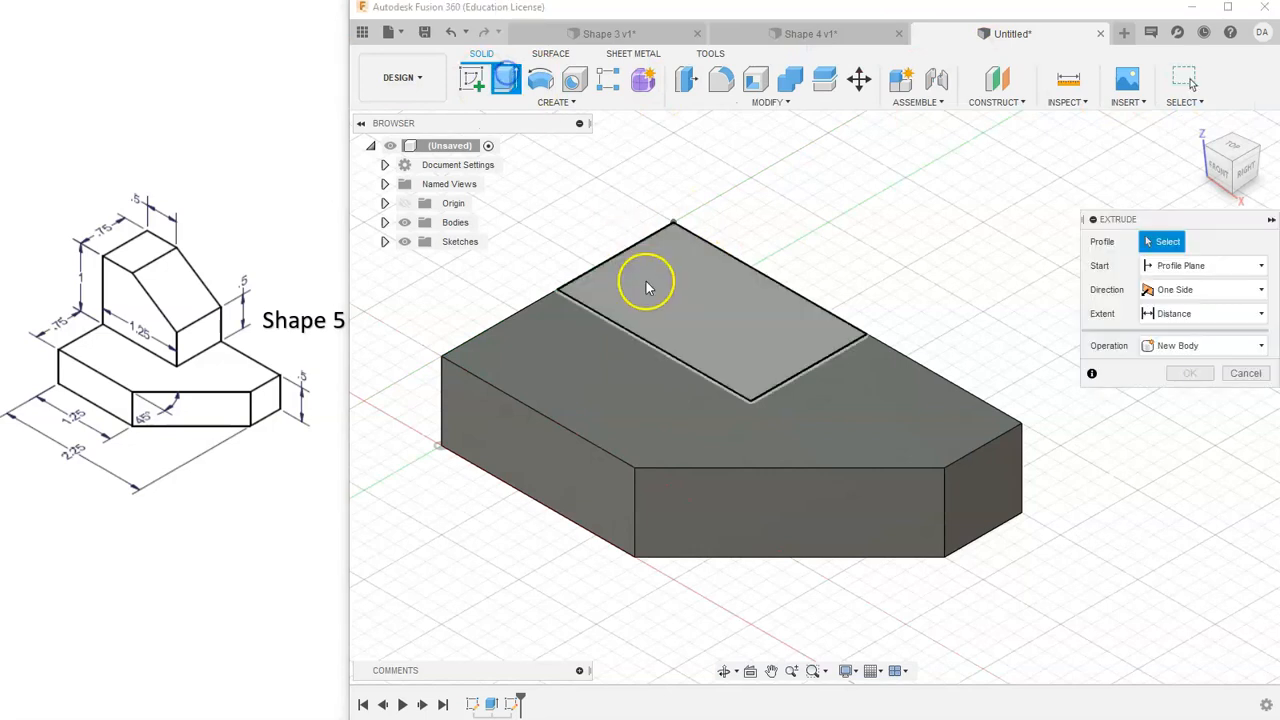
pyautogui.click(651, 282)
pyautogui.moveTo(705, 300); pyautogui.dragTo(532, 286)
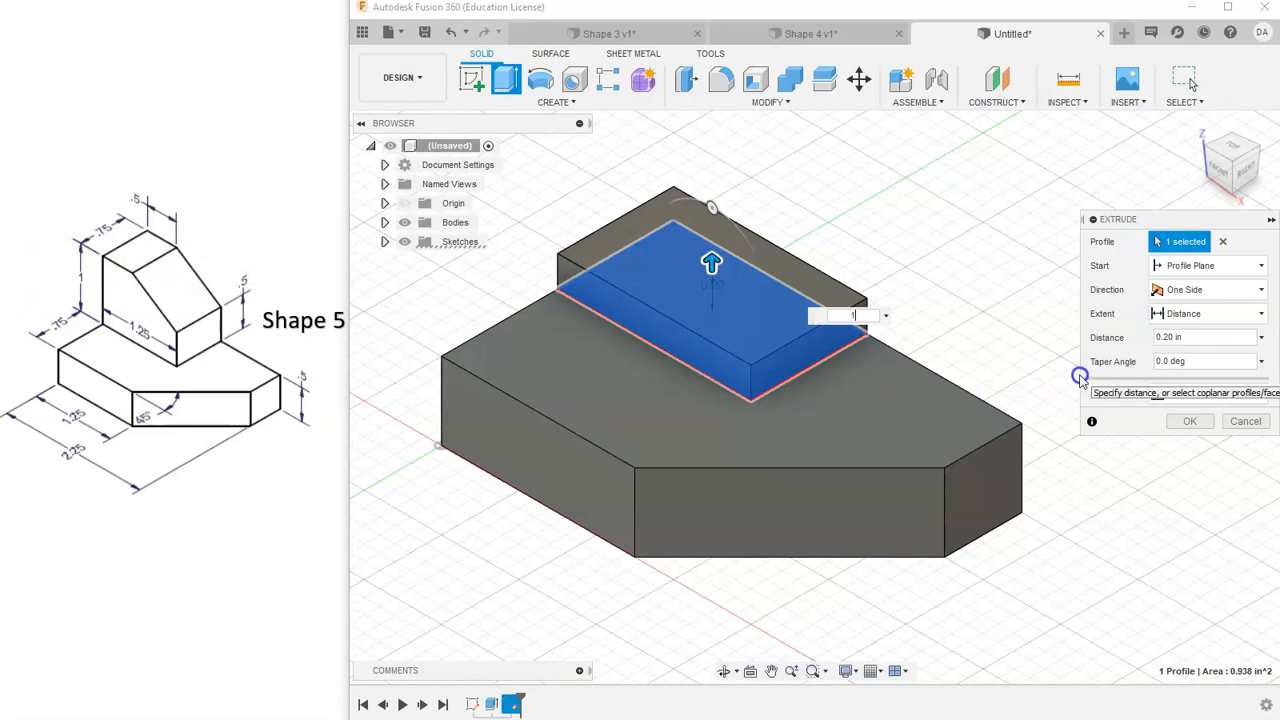
pyautogui.press('Return')
pyautogui.scroll(-3, 1094, 373)
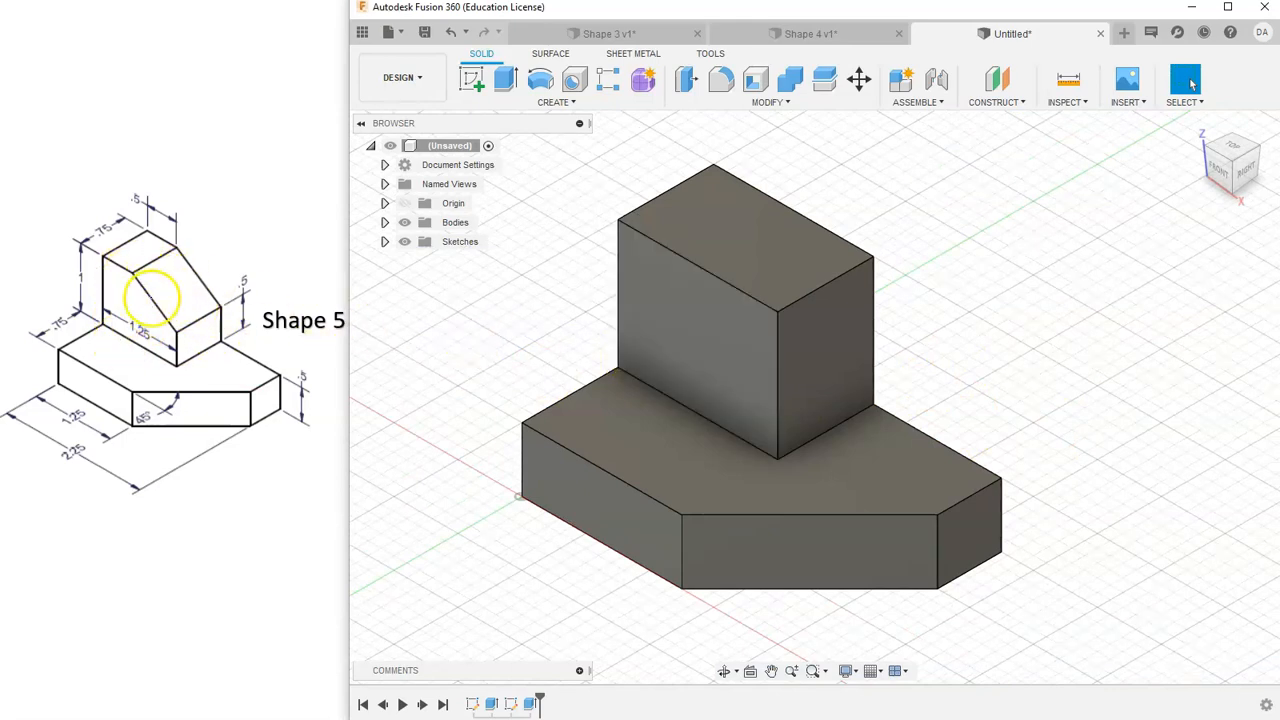
# - Sketch on the upper block's front face a slanted line from its upper edge, about 0.26 in from the outer corner, down to the opposite vertical edge
pyautogui.click(731, 322)
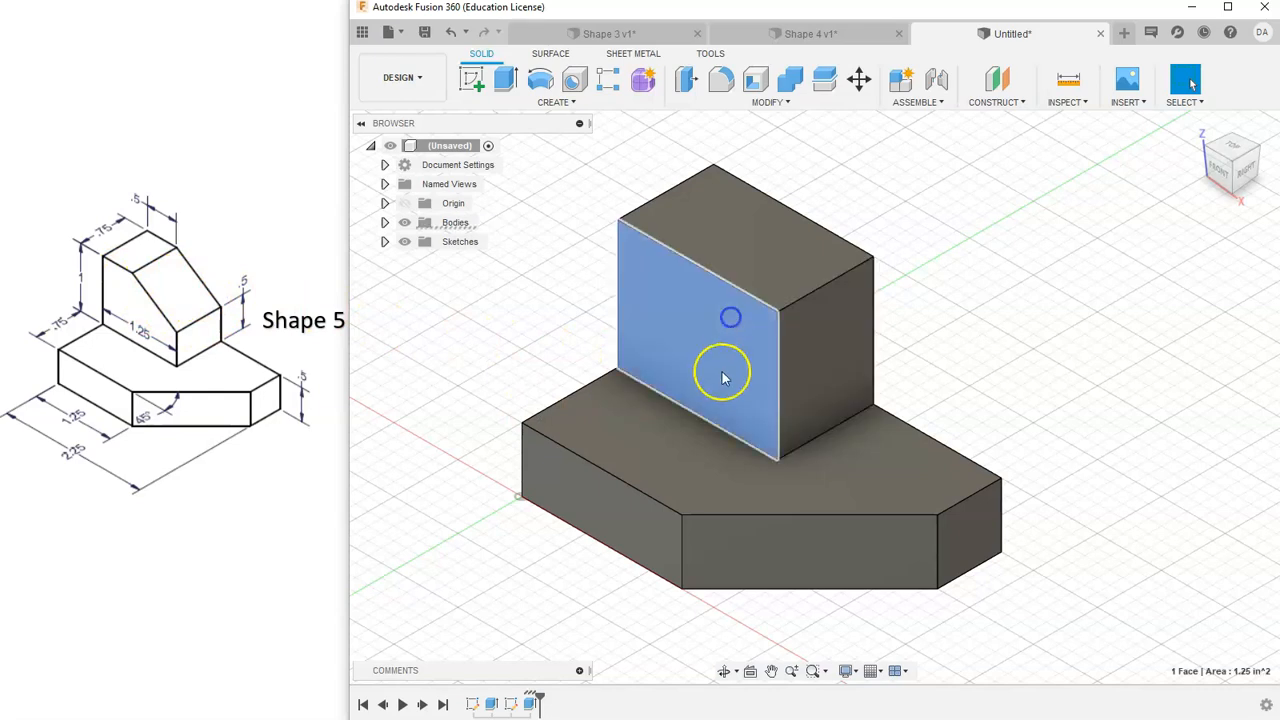
pyautogui.click(472, 80)
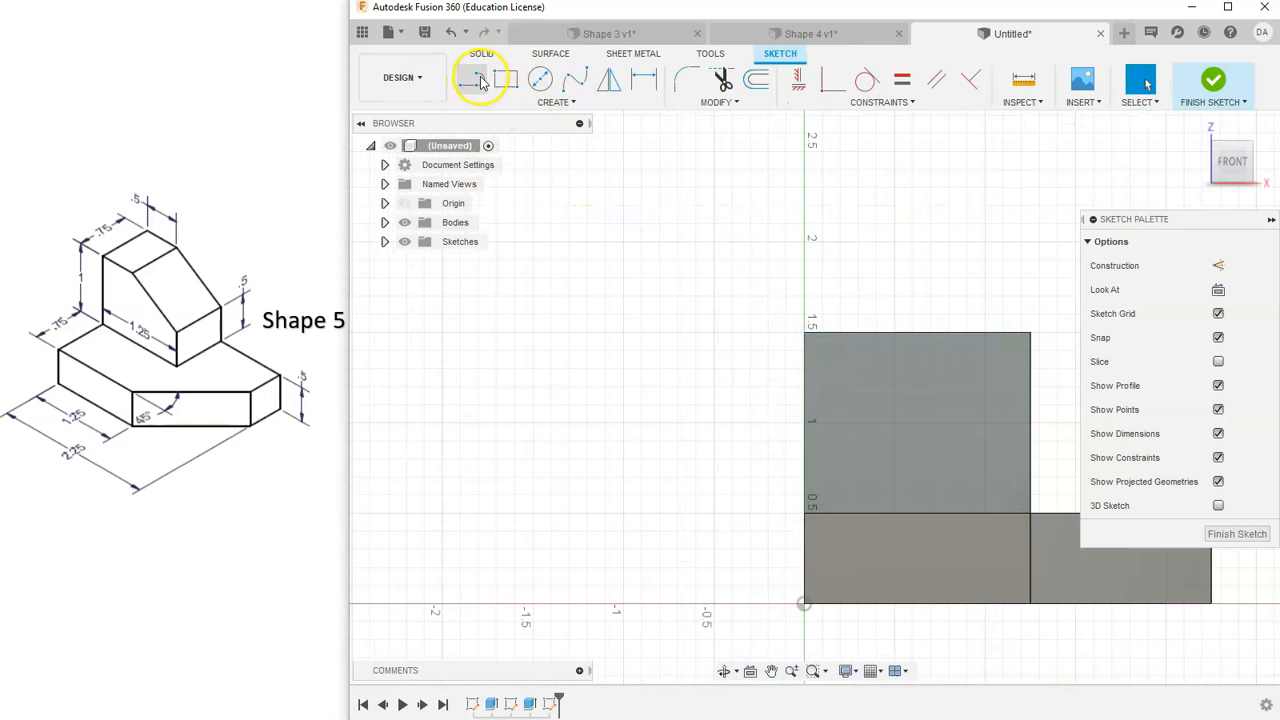
pyautogui.click(472, 79)
pyautogui.moveTo(855, 236); pyautogui.dragTo(768, 185, button='middle')
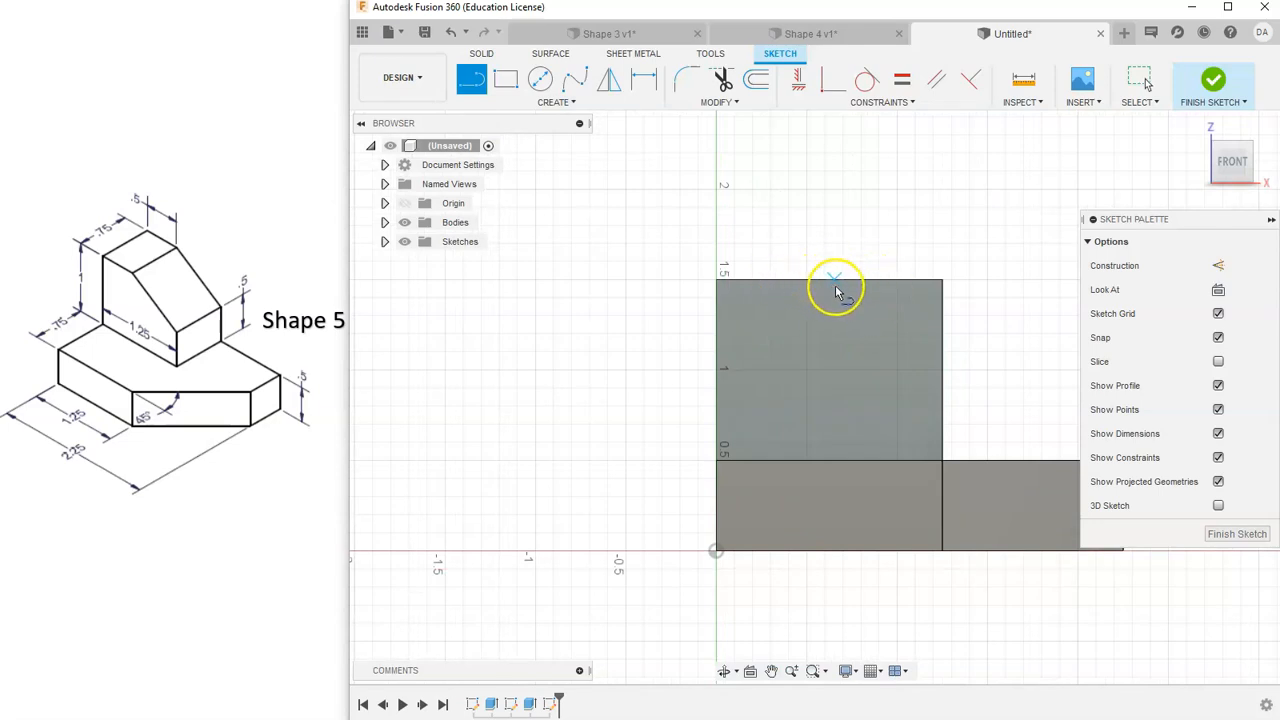
pyautogui.click(764, 279)
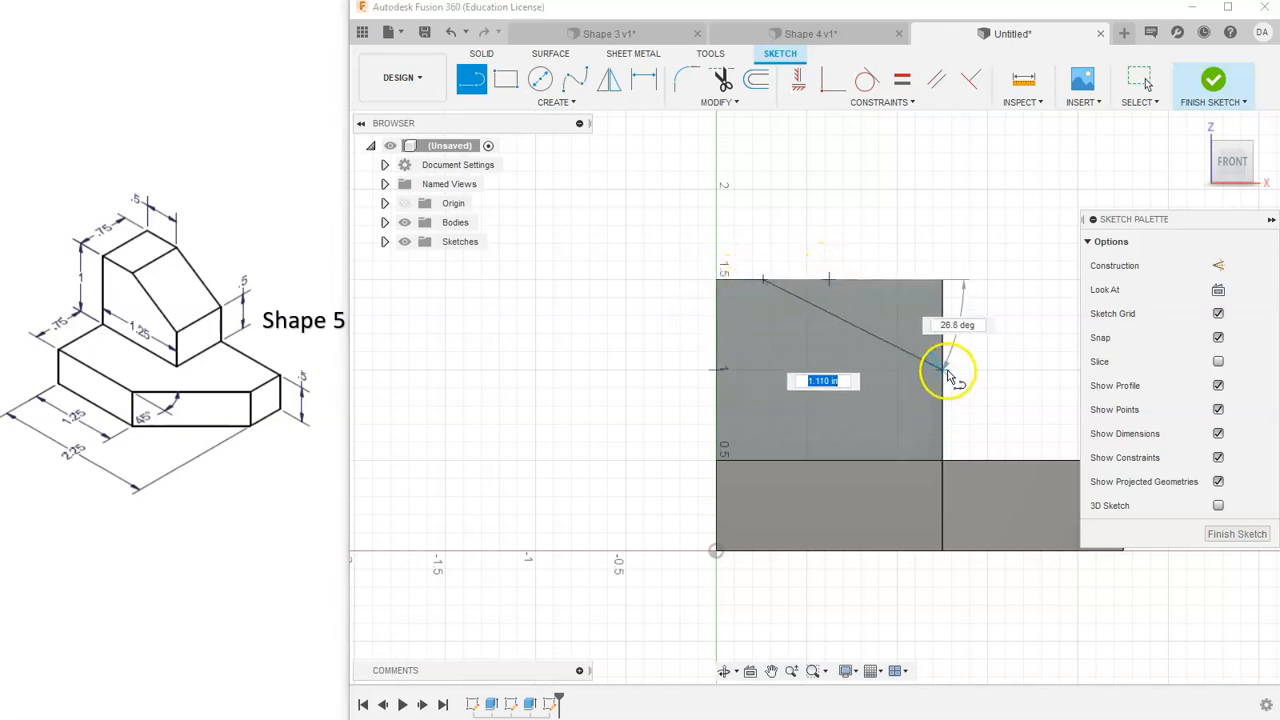
pyautogui.click(944, 411)
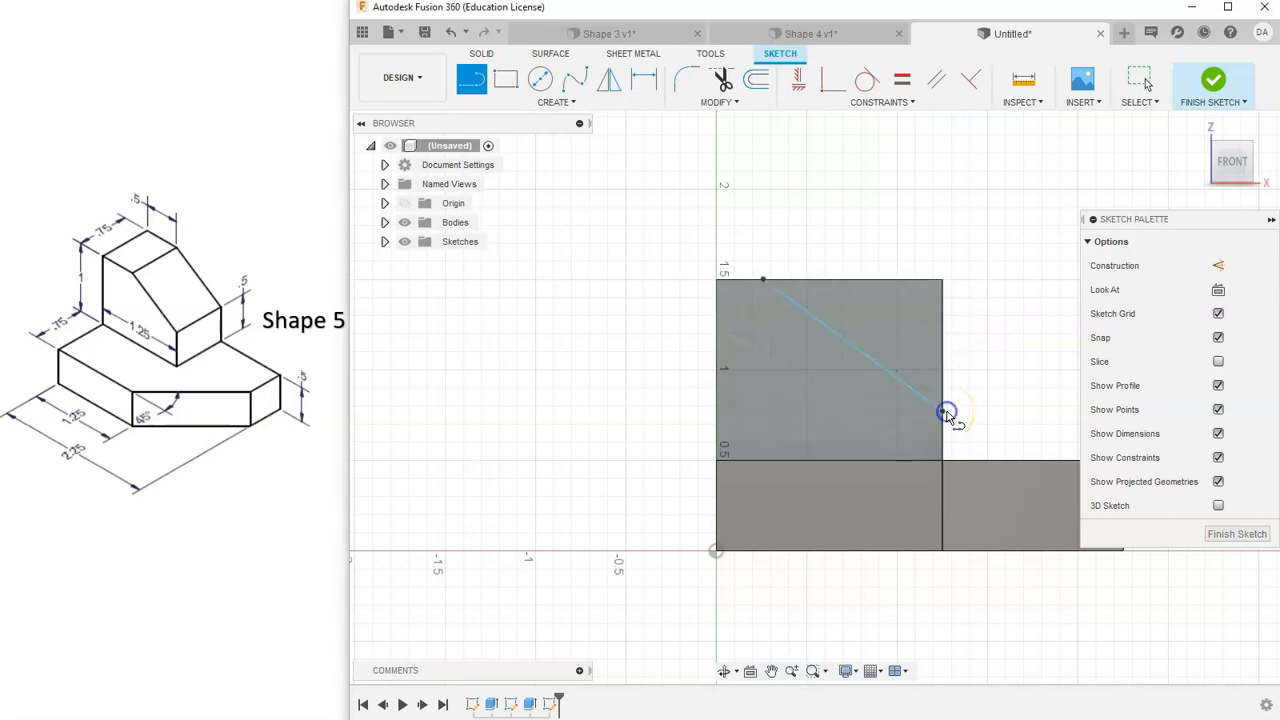
pyautogui.rightClick(974, 217)
pyautogui.click(906, 214)
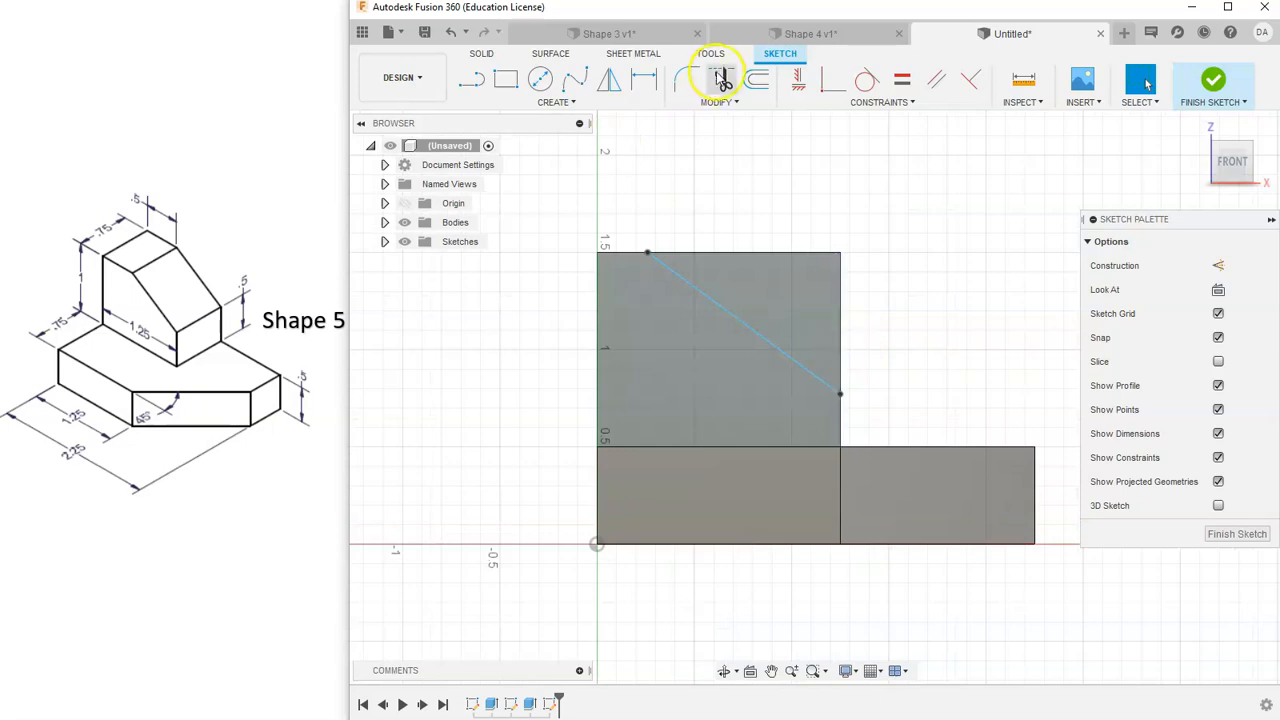
# - Dimension the slanted line's upper endpoint 0.5 in from the block's outer vertical edge above the origin
pyautogui.click(644, 82)
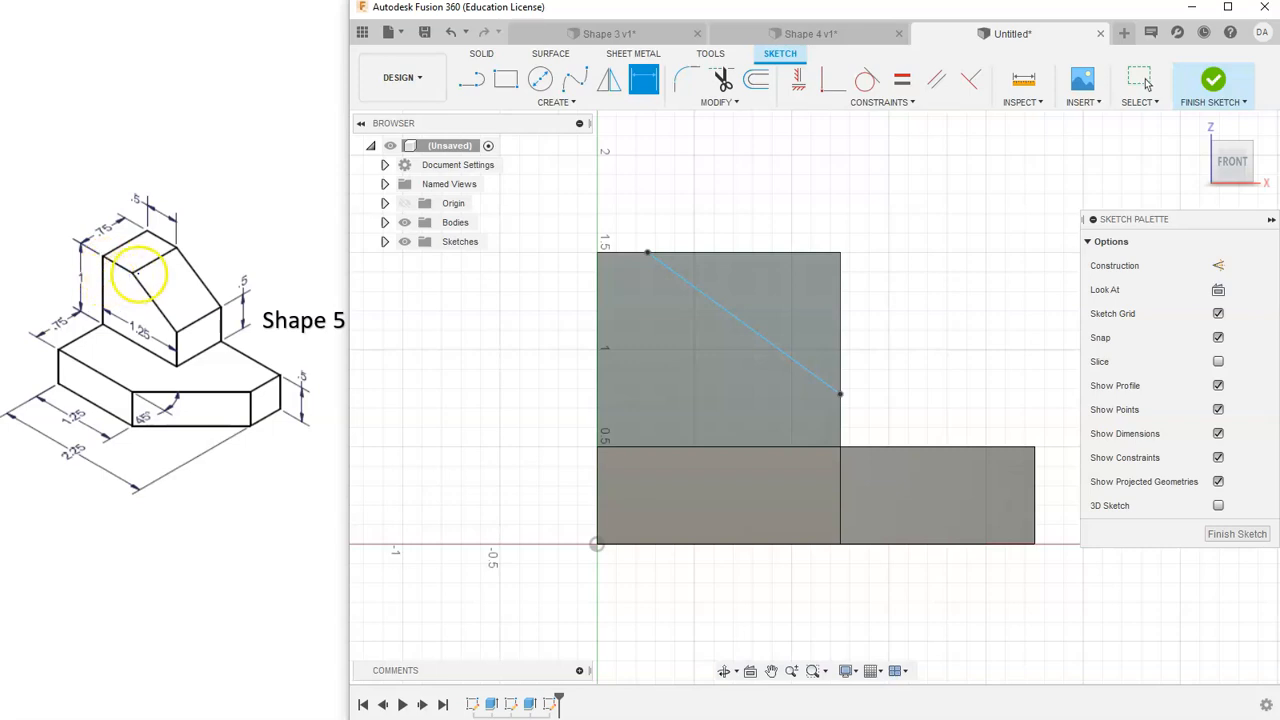
pyautogui.click(597, 290)
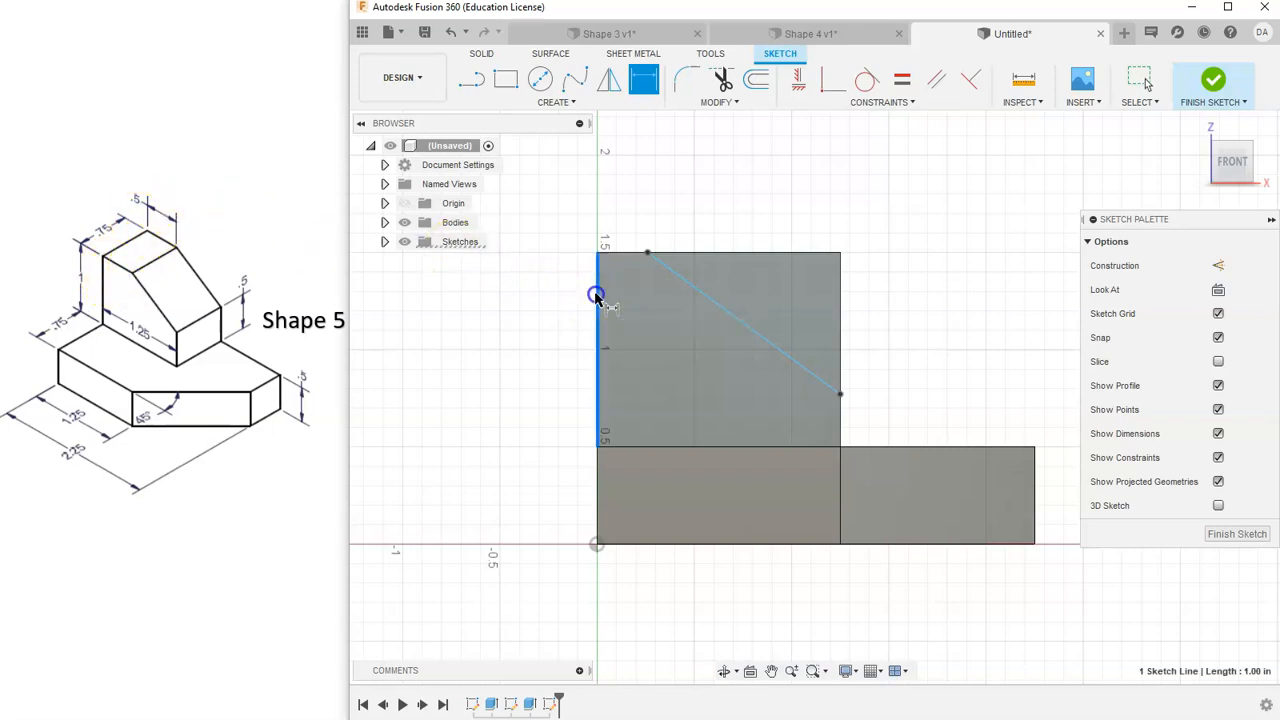
pyautogui.click(648, 253)
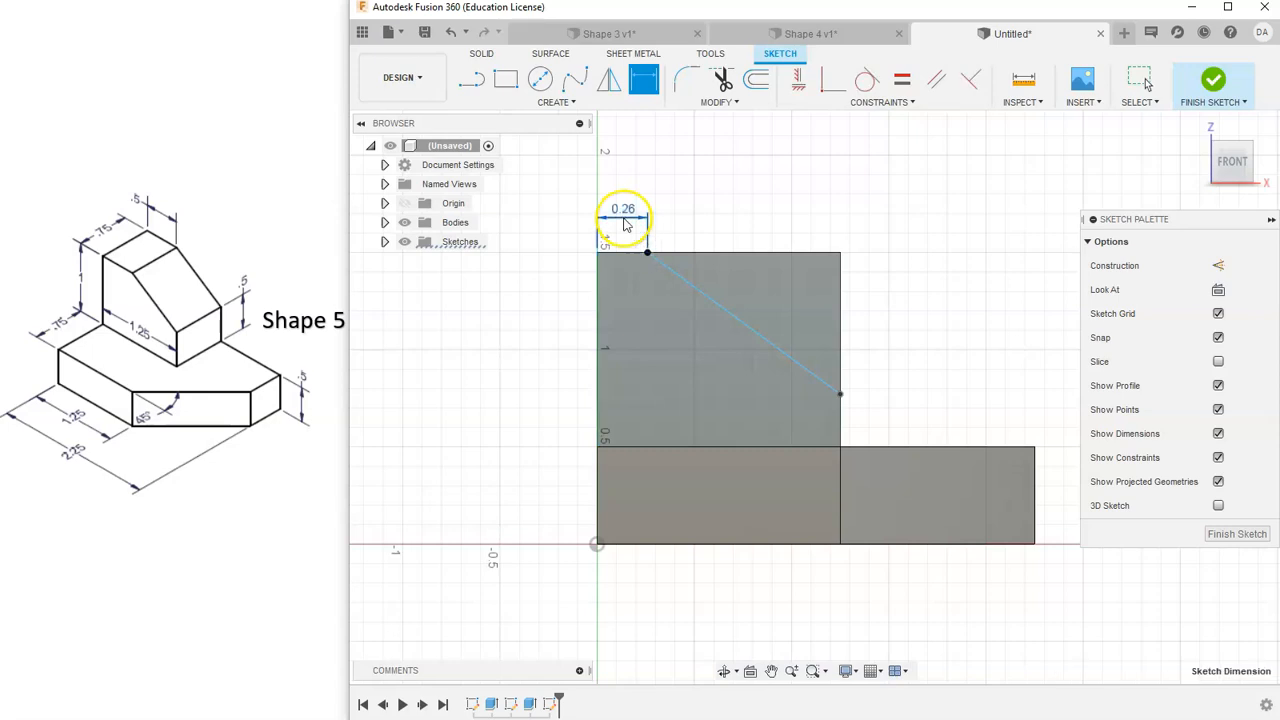
pyautogui.click(633, 212)
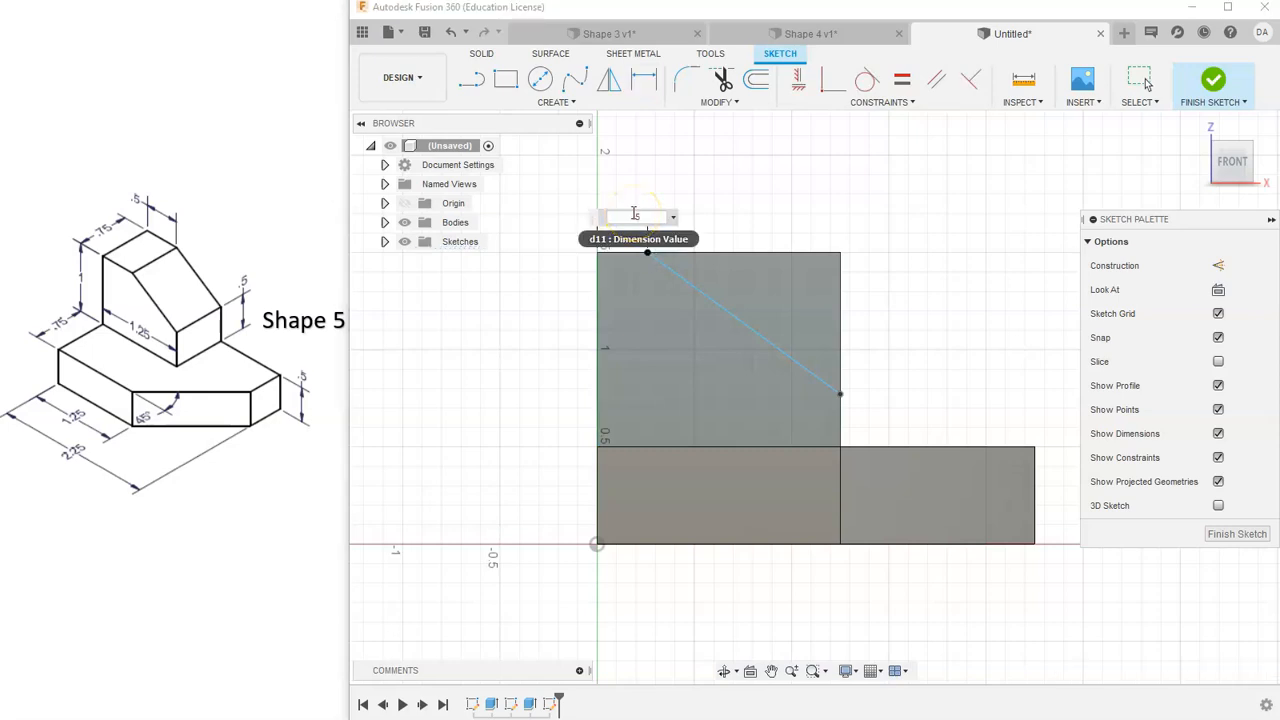
pyautogui.write('.5')
pyautogui.press('Return')
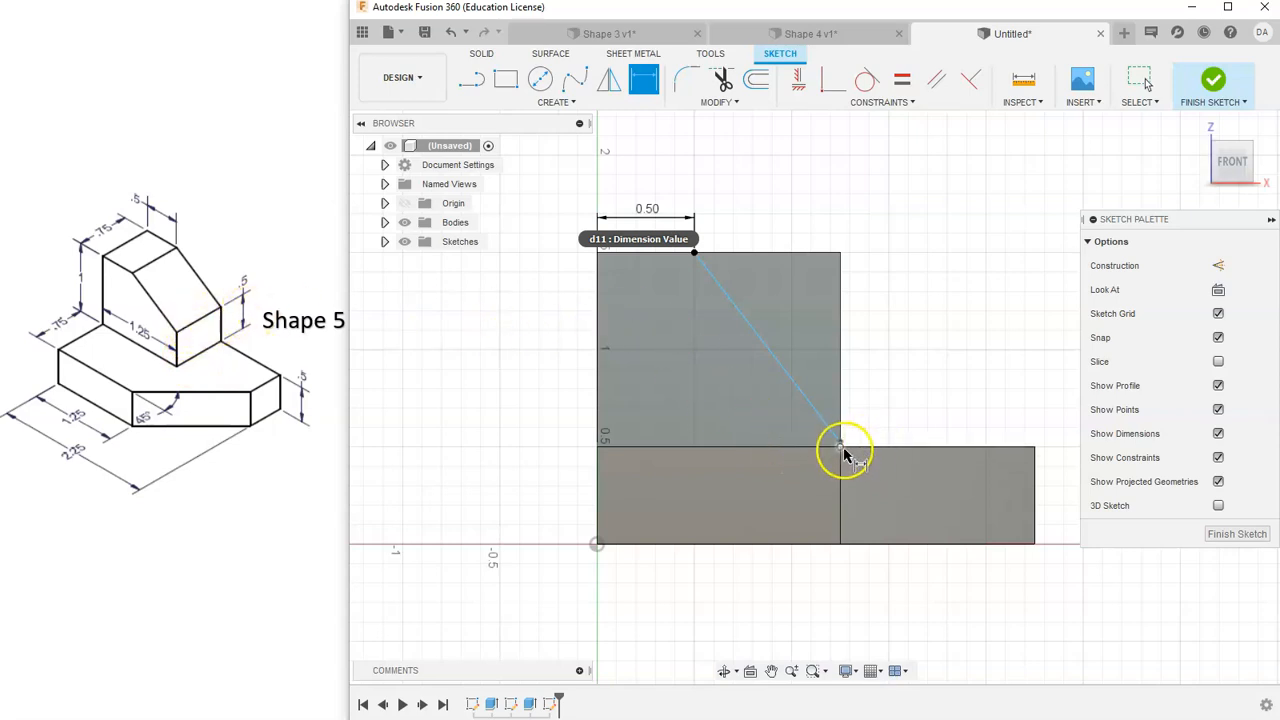
# - Exit the dimension command and shift the slanted line's lower endpoint up the vertical edge to about 0.24 in above the base
pyautogui.rightClick(909, 390)
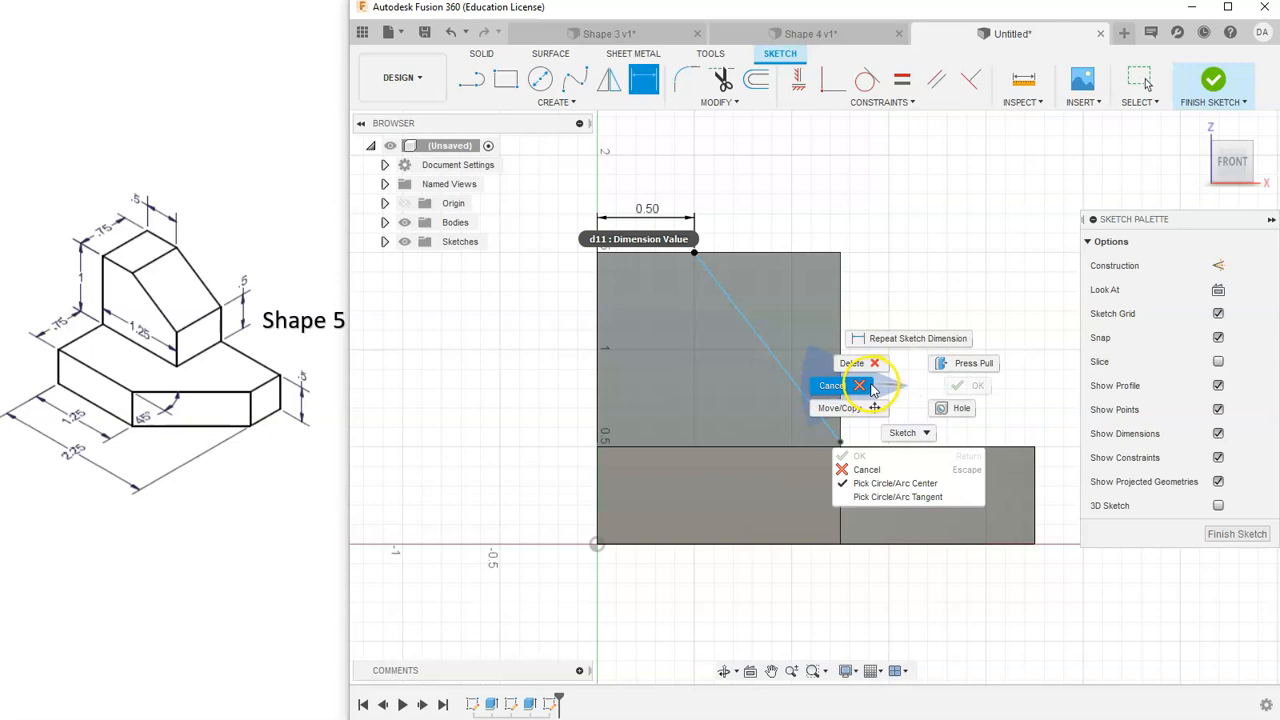
pyautogui.click(862, 386)
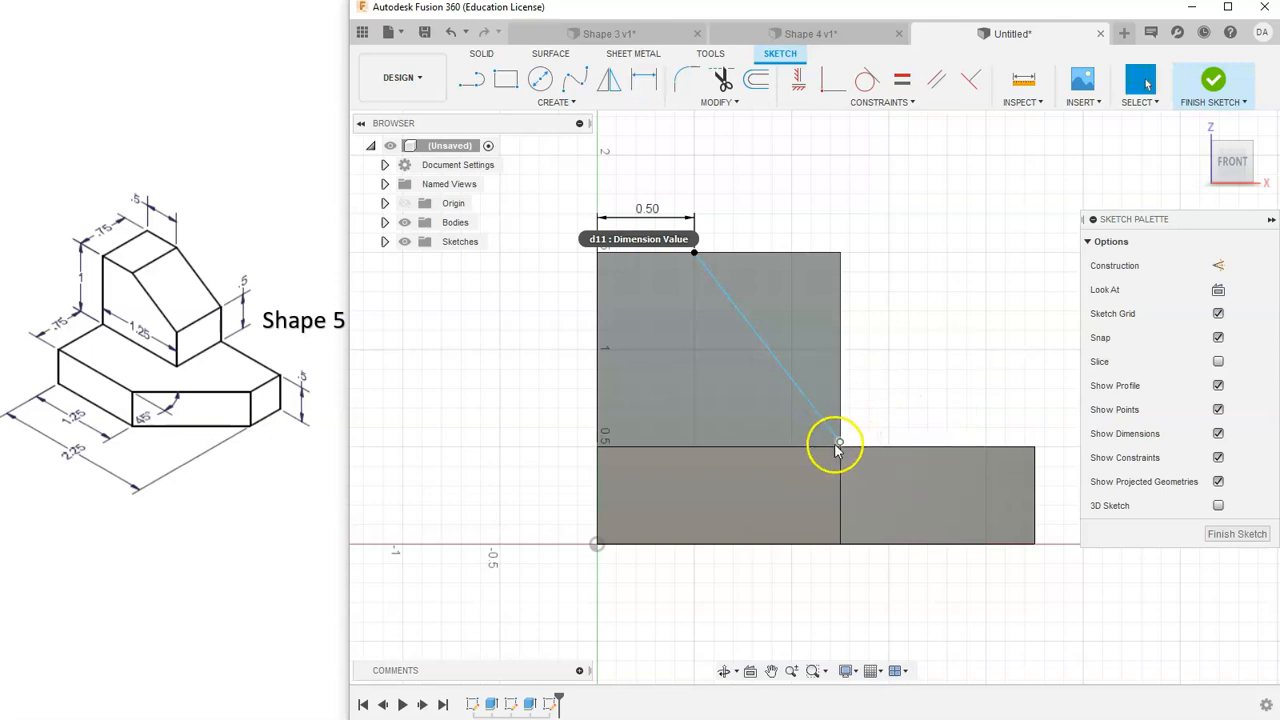
pyautogui.moveTo(836, 449)
pyautogui.mouseDown()
pyautogui.moveTo(845, 378)
pyautogui.moveTo(843, 401)
pyautogui.mouseUp()
# - Dimension the slanted line's lower endpoint 0.5 in above the base's upper face
pyautogui.click(643, 80)
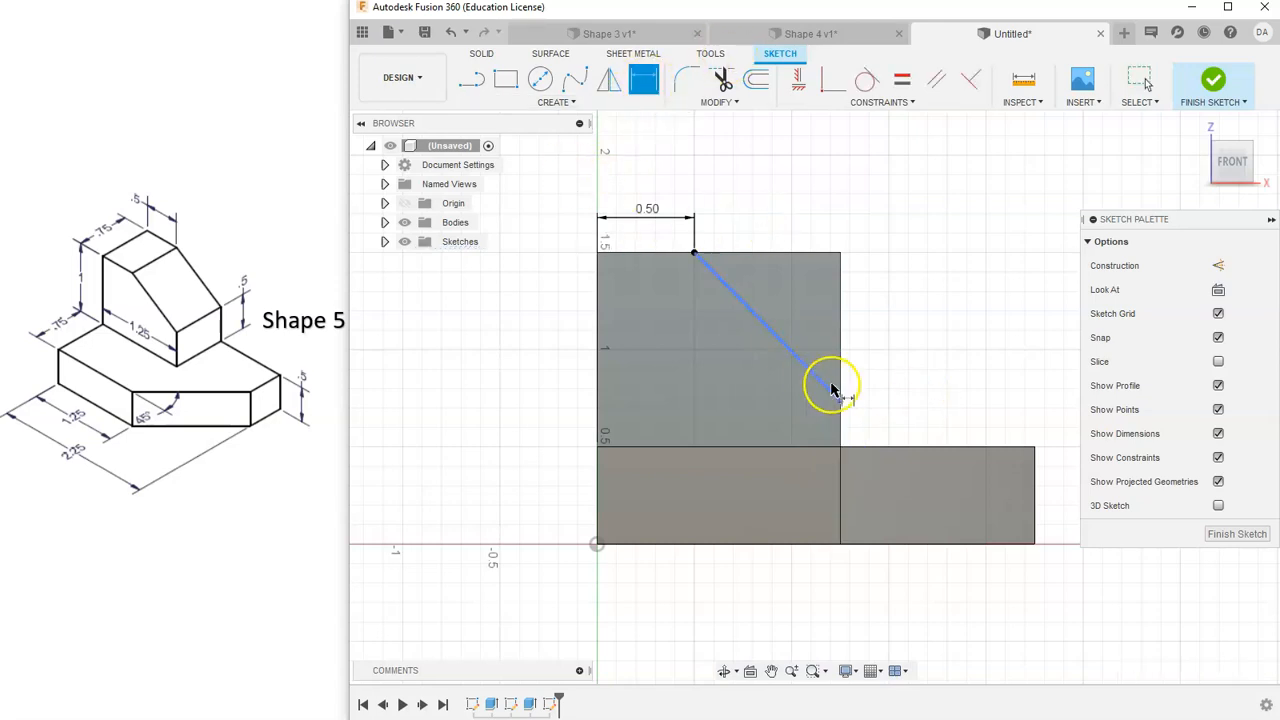
pyautogui.click(841, 402)
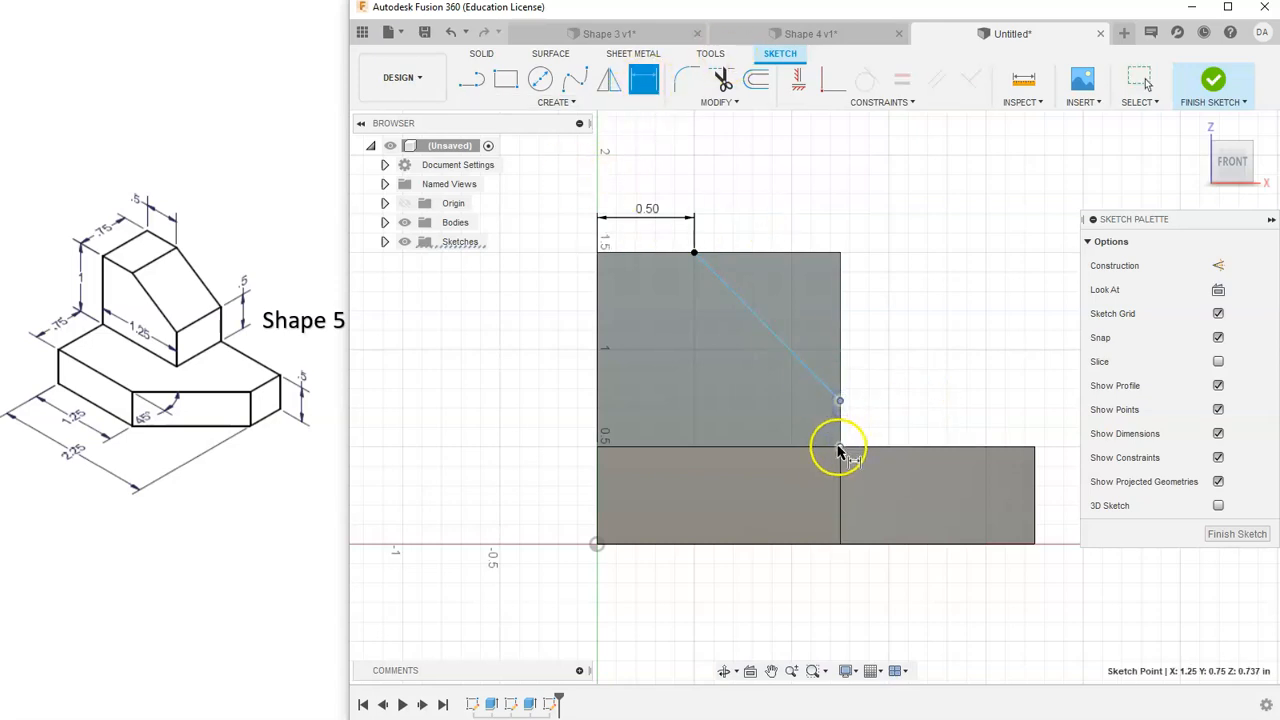
pyautogui.click(836, 448)
pyautogui.click(876, 416)
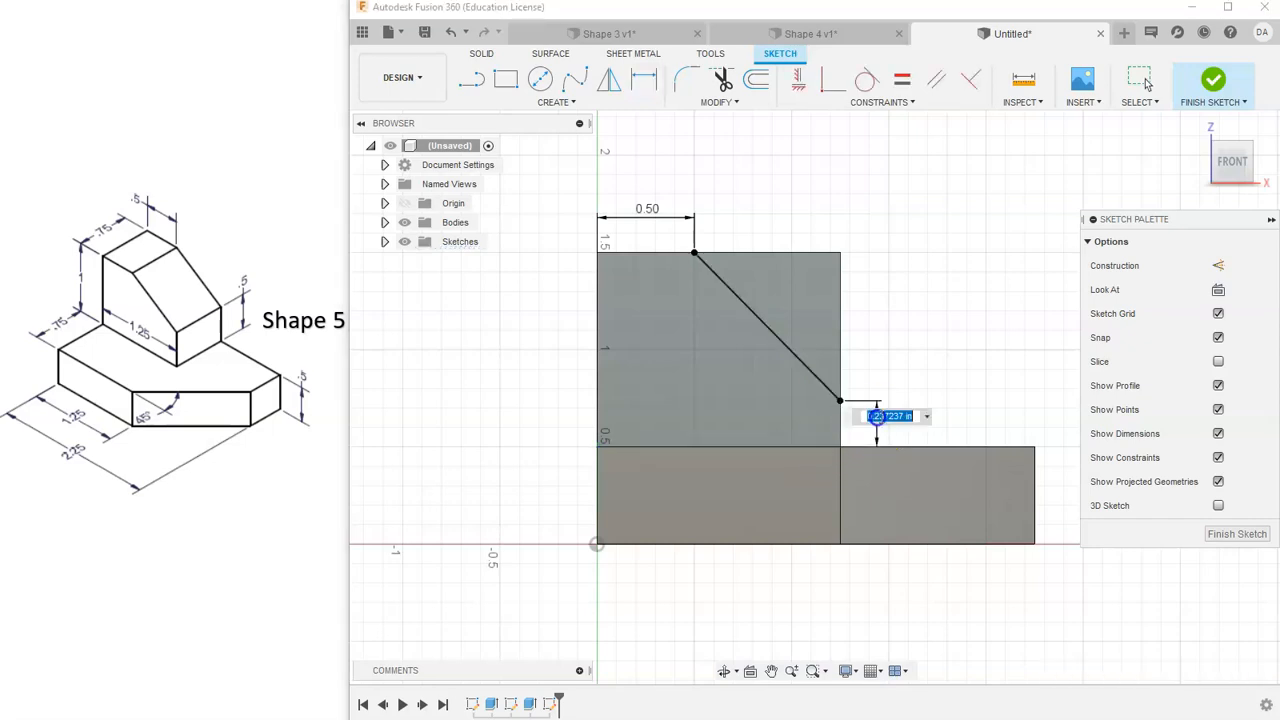
pyautogui.write('.5')
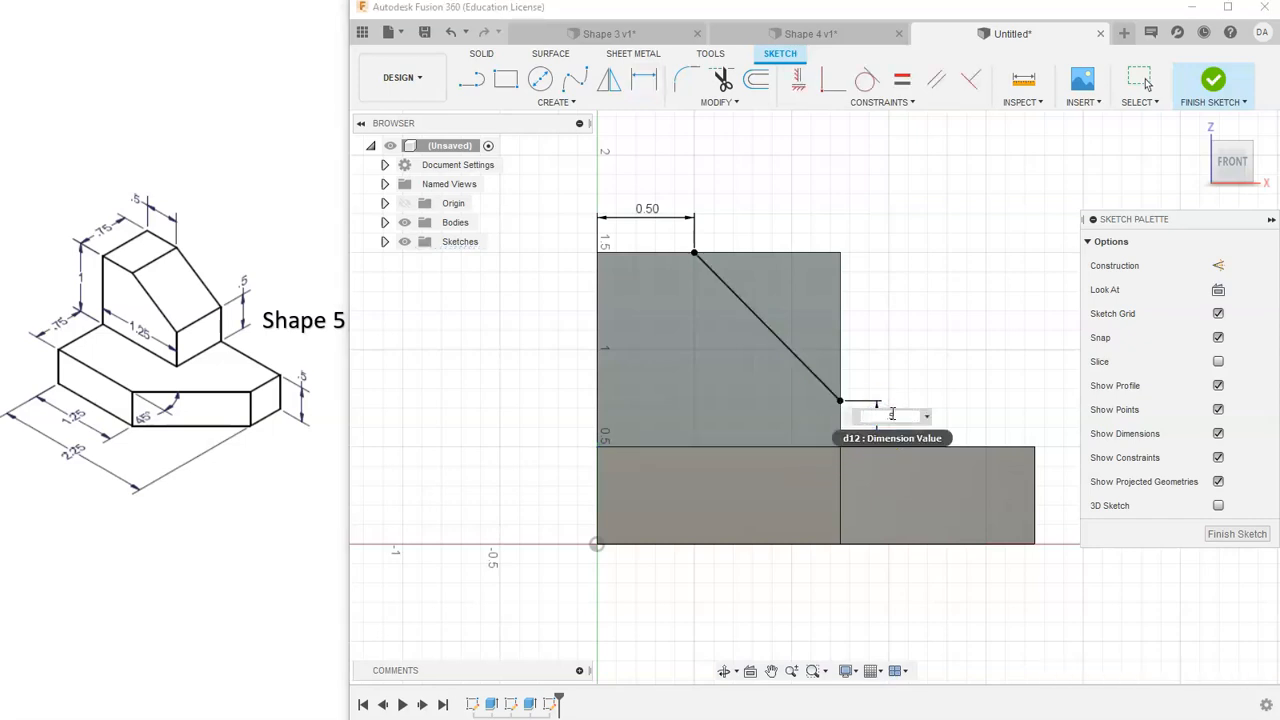
pyautogui.press('Return')
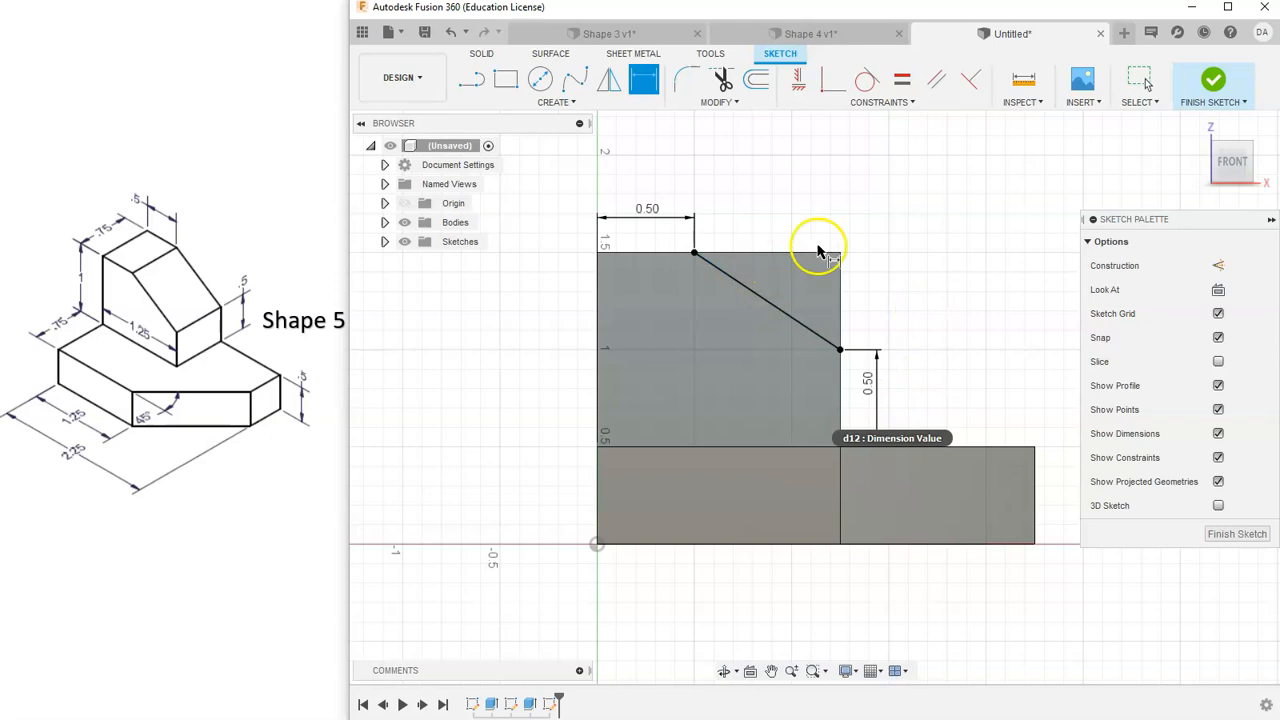
# - Finish the sketch and cut the triangular corner profile through the whole upper block with extent All
pyautogui.click(1176, 133)
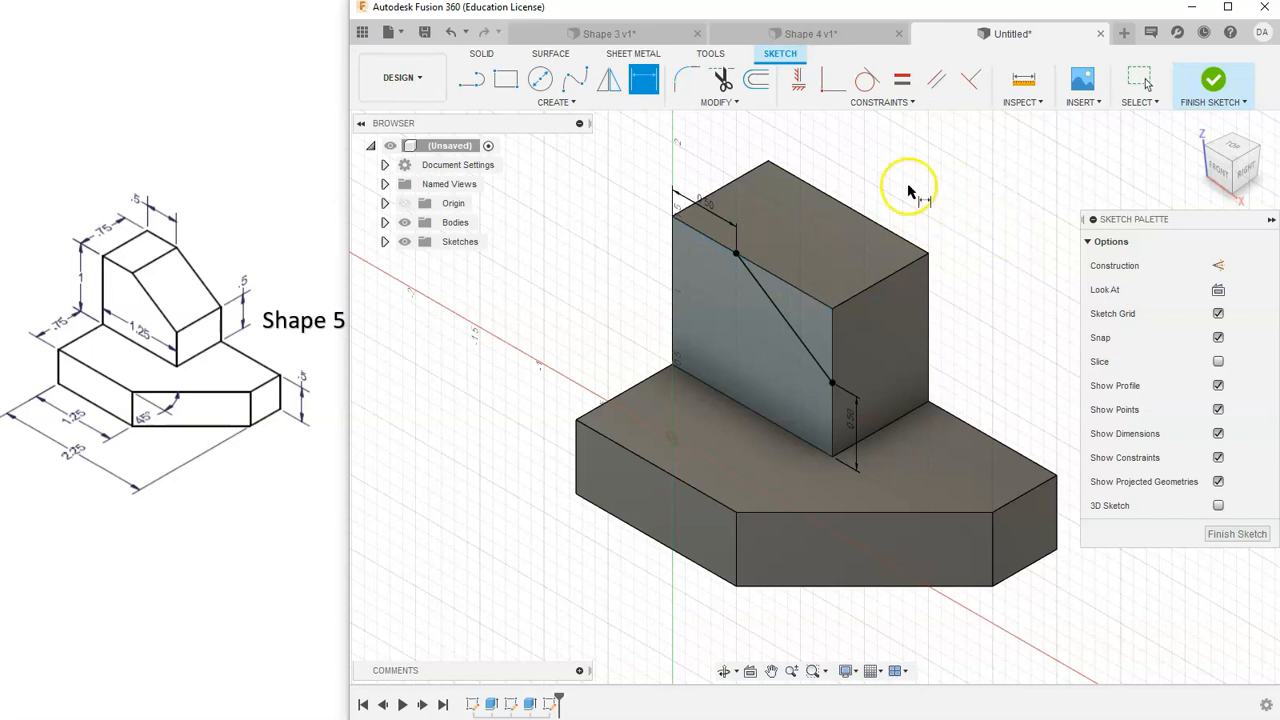
pyautogui.click(386, 243)
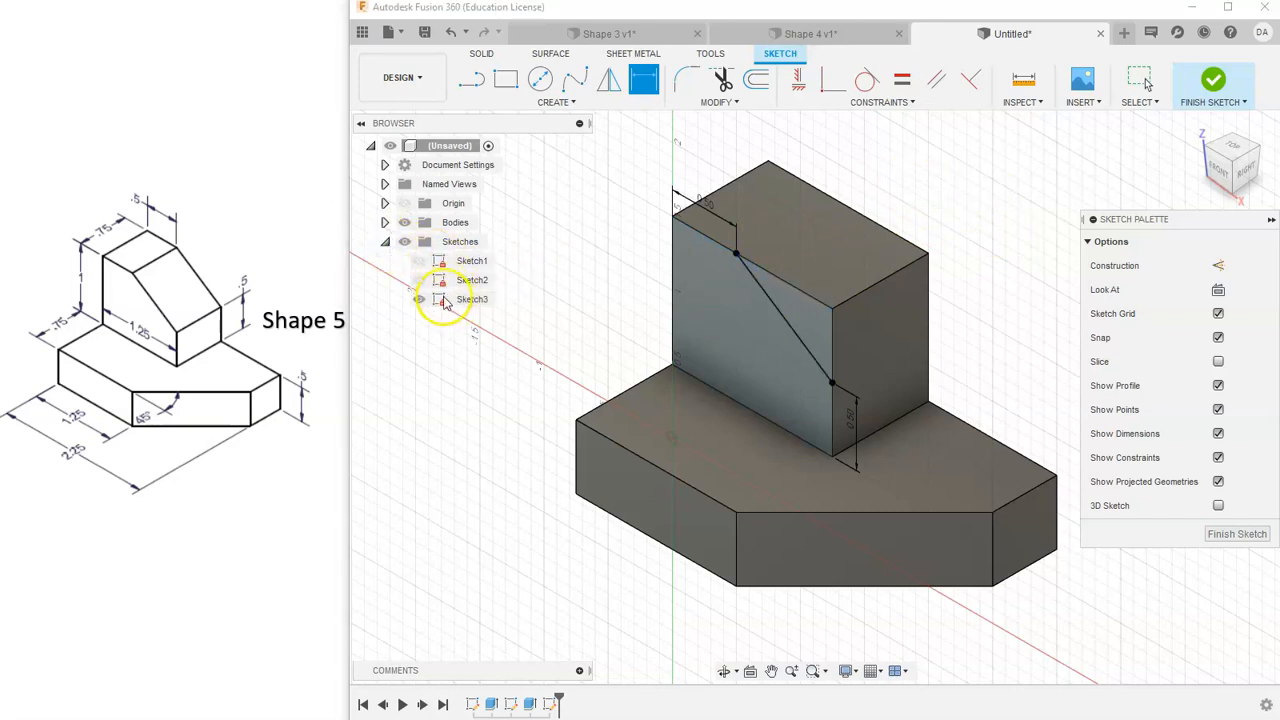
pyautogui.click(386, 242)
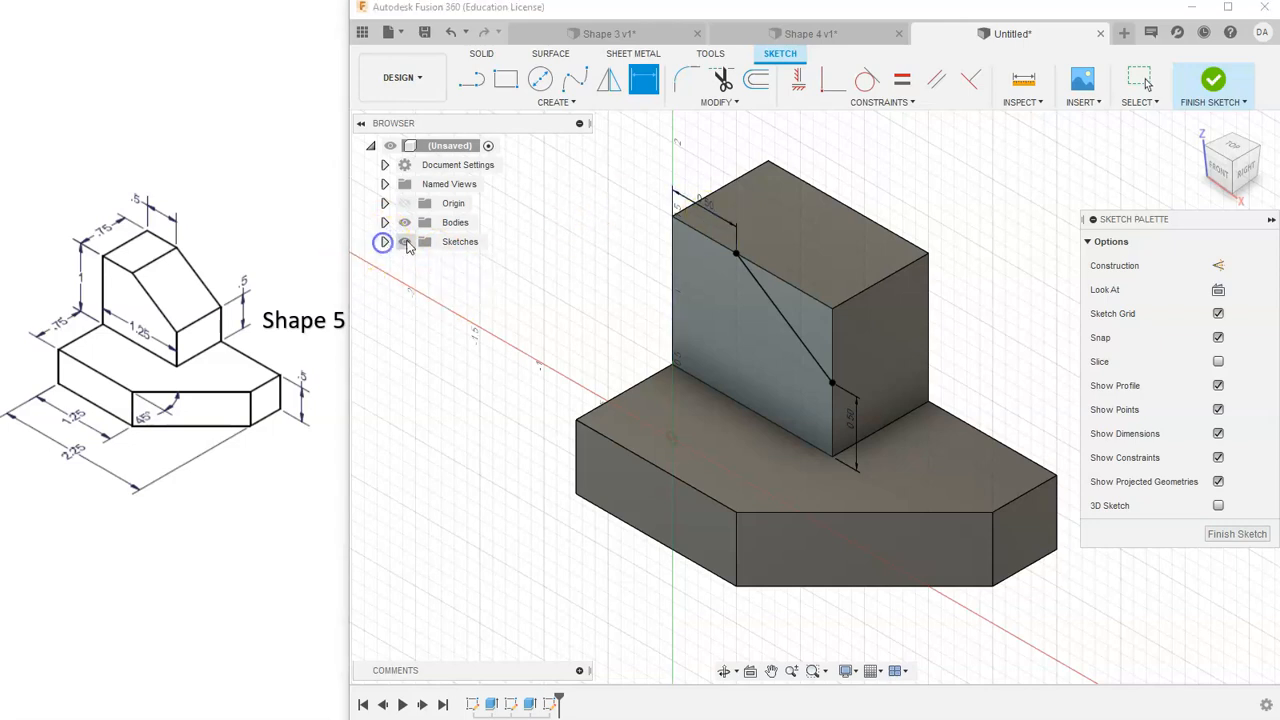
pyautogui.click(1213, 80)
pyautogui.click(505, 80)
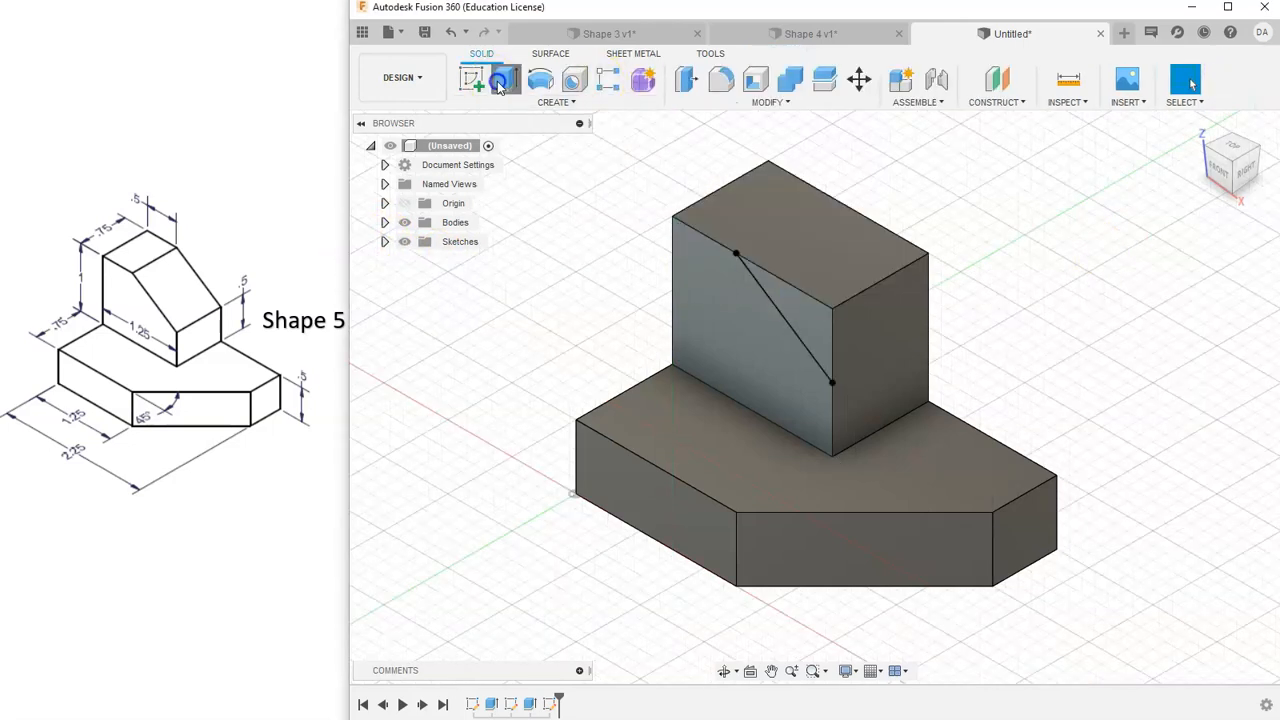
pyautogui.click(798, 321)
pyautogui.moveTo(775, 334); pyautogui.dragTo(846, 283)
pyautogui.click(1256, 314)
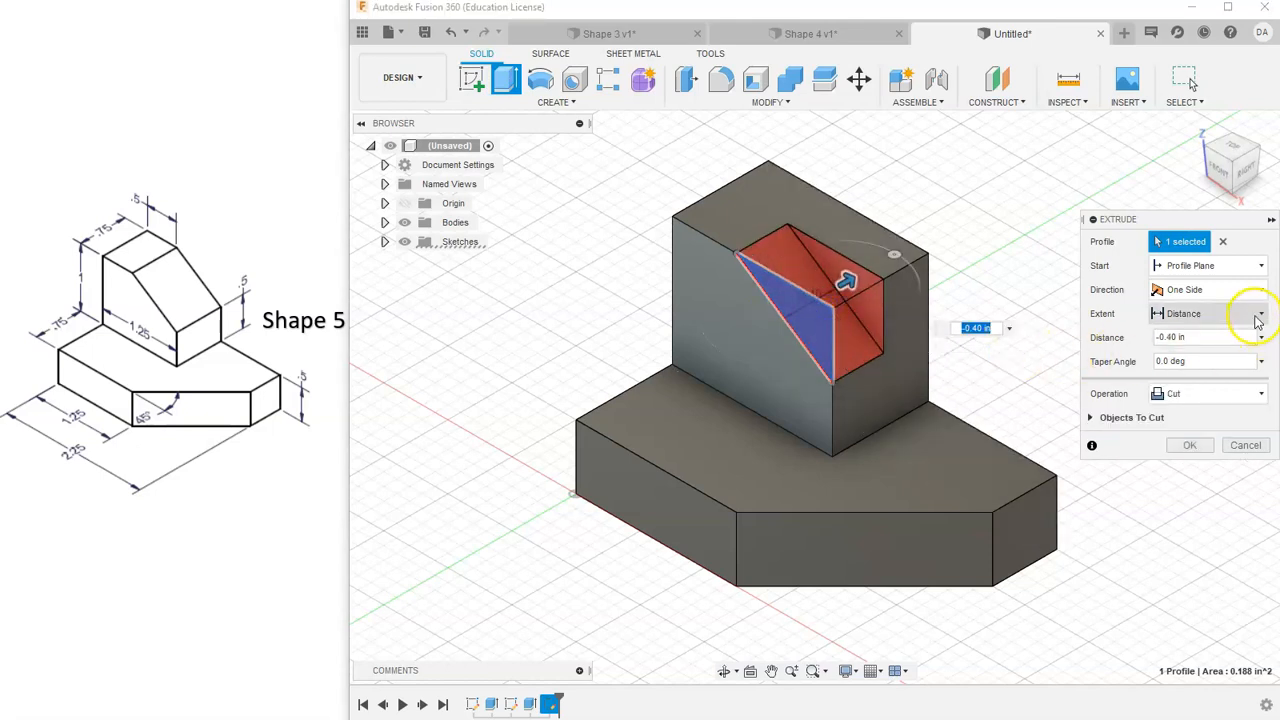
pyautogui.click(1213, 370)
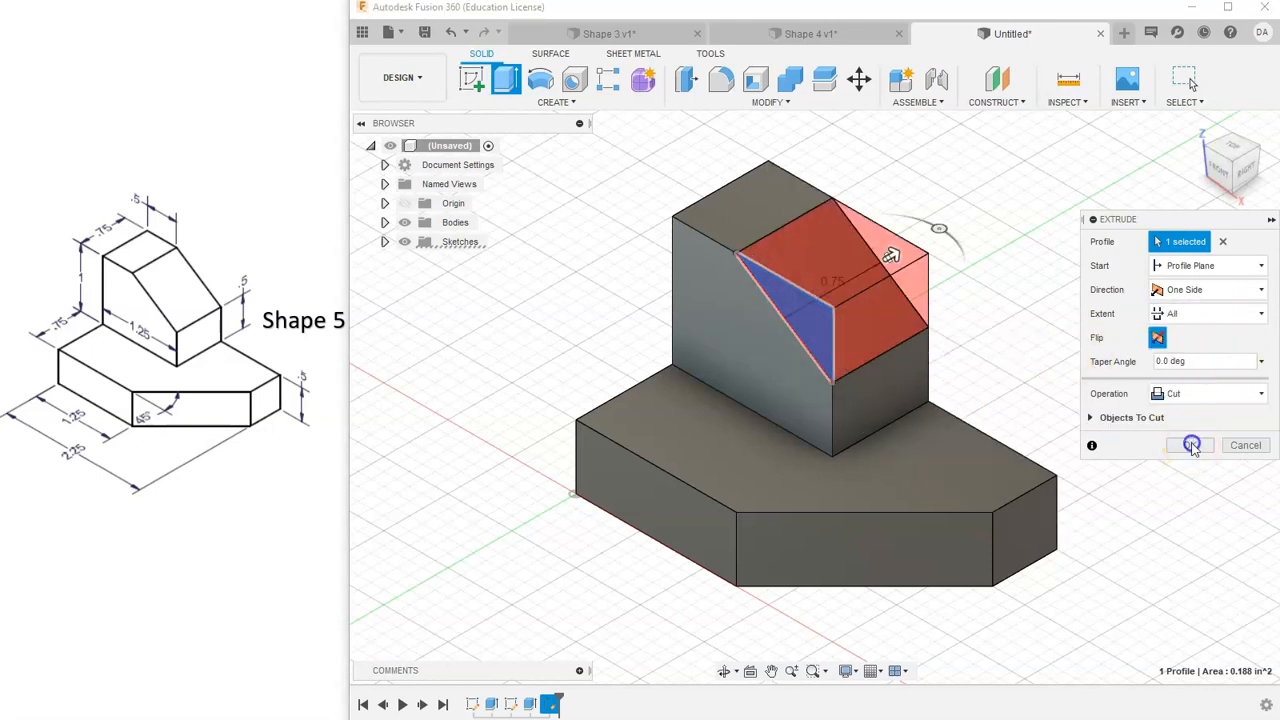
pyautogui.click(1192, 446)
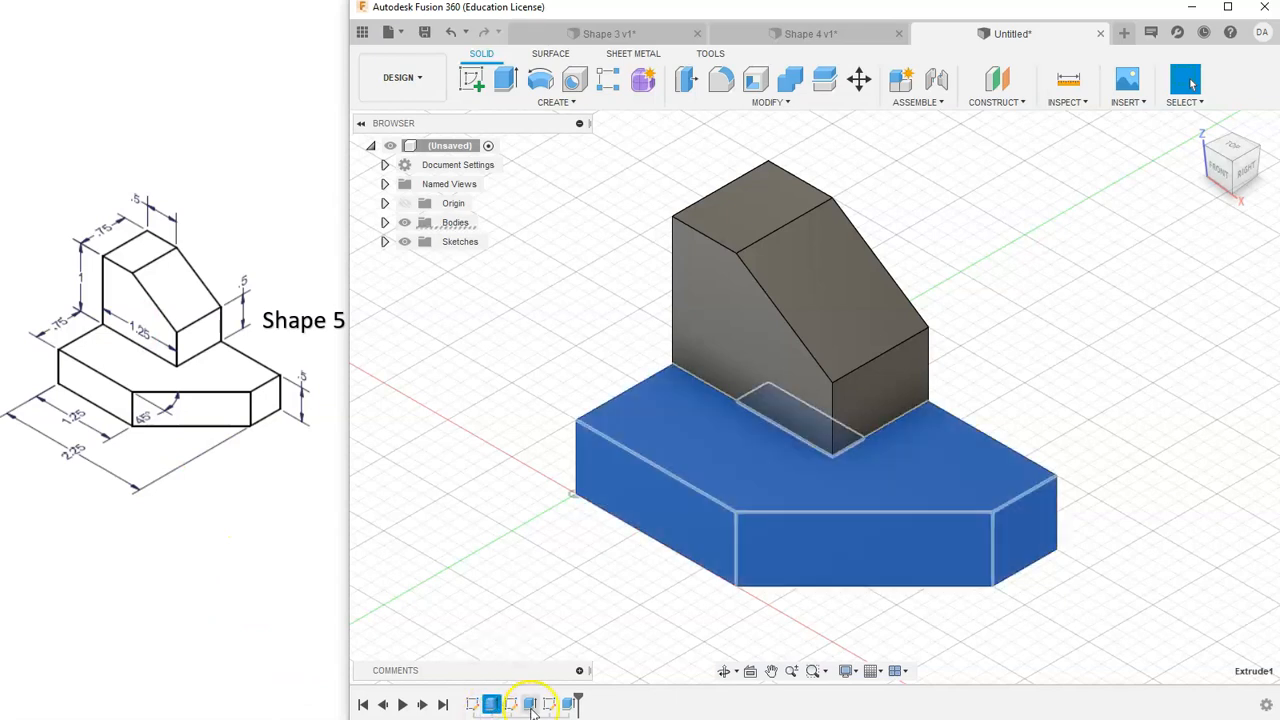
pyautogui.click(568, 704)
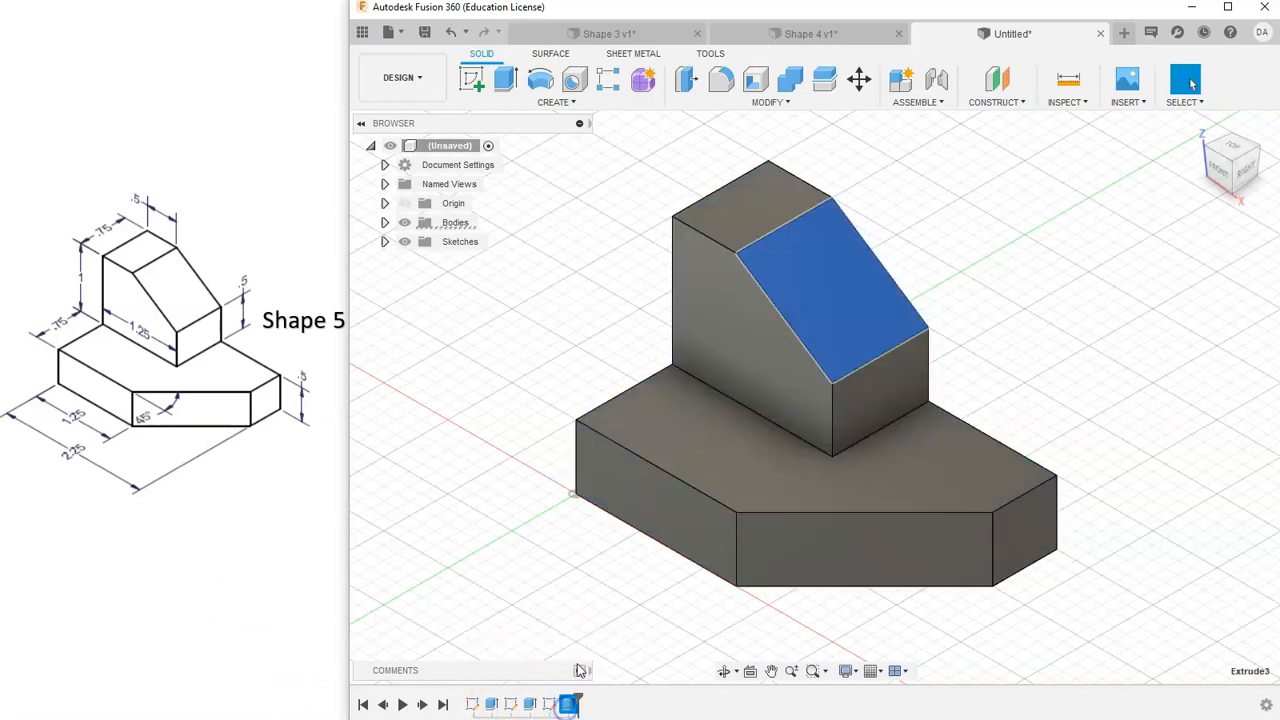
pyautogui.click(558, 610)
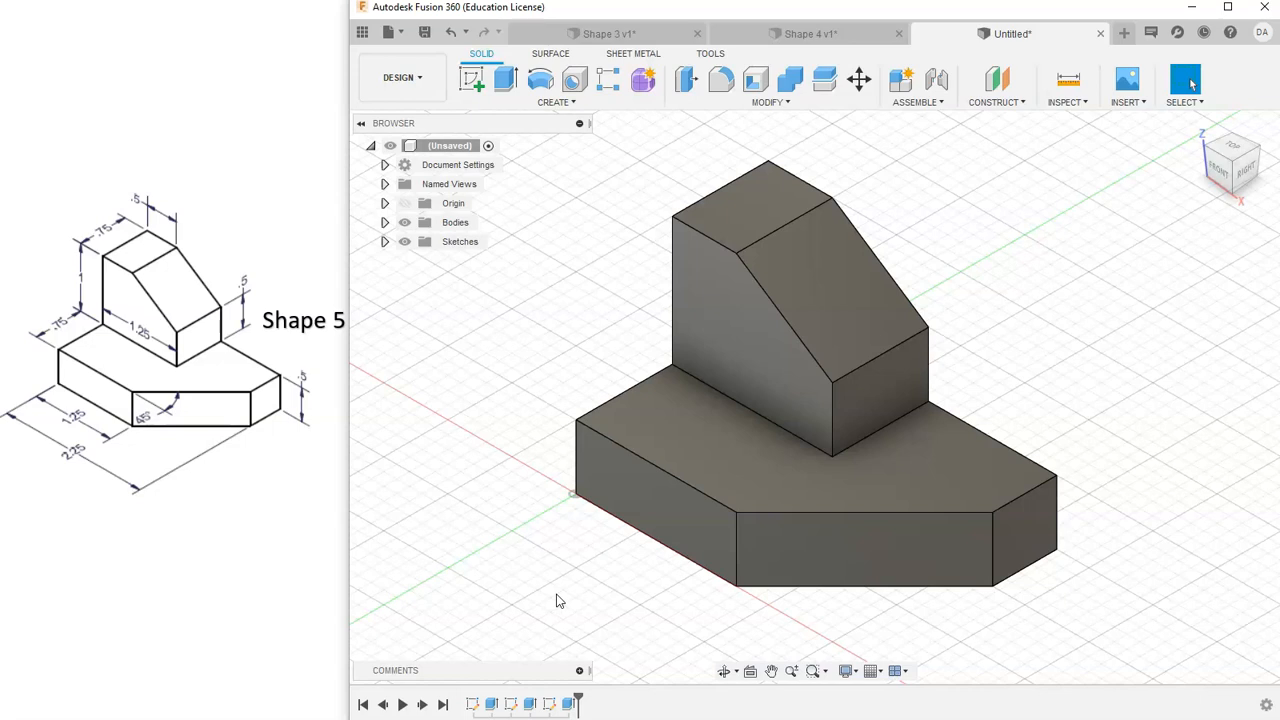
# - Save the design as Shape 5 in Engineering Lessons > Shapes and locate it in the project's file list
pyautogui.click(422, 33)
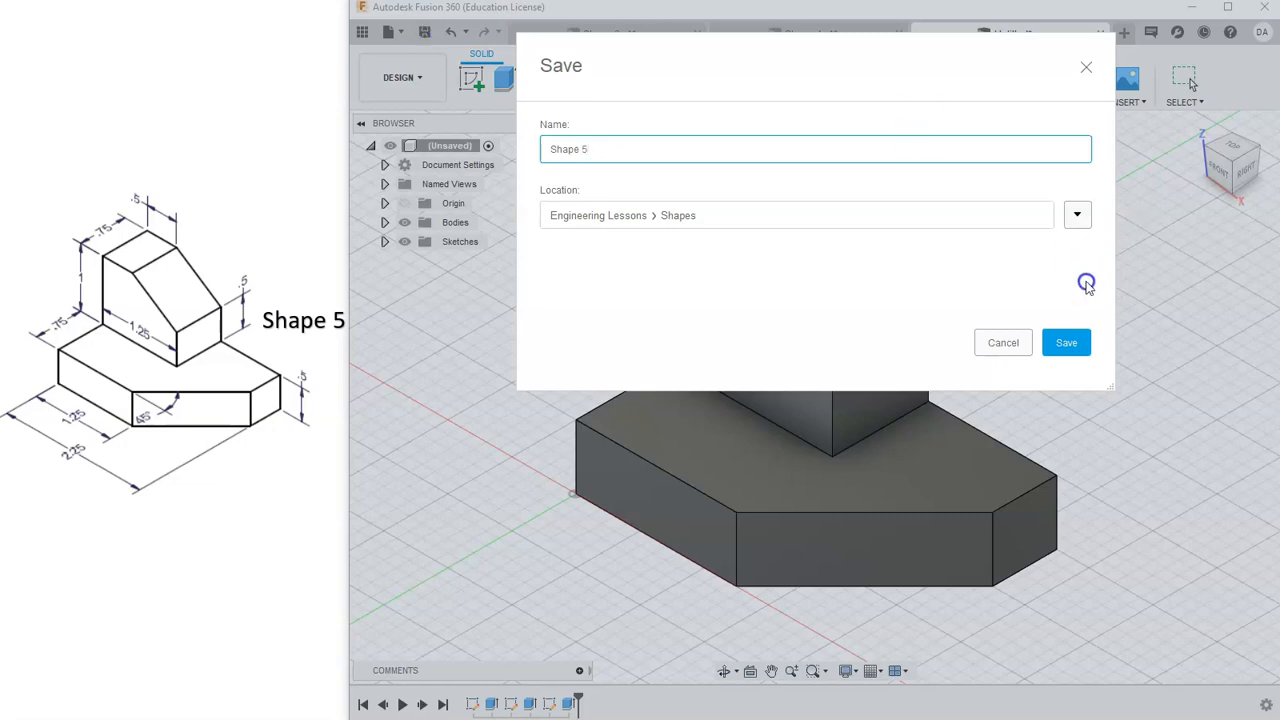
pyautogui.click(1070, 342)
pyautogui.click(362, 32)
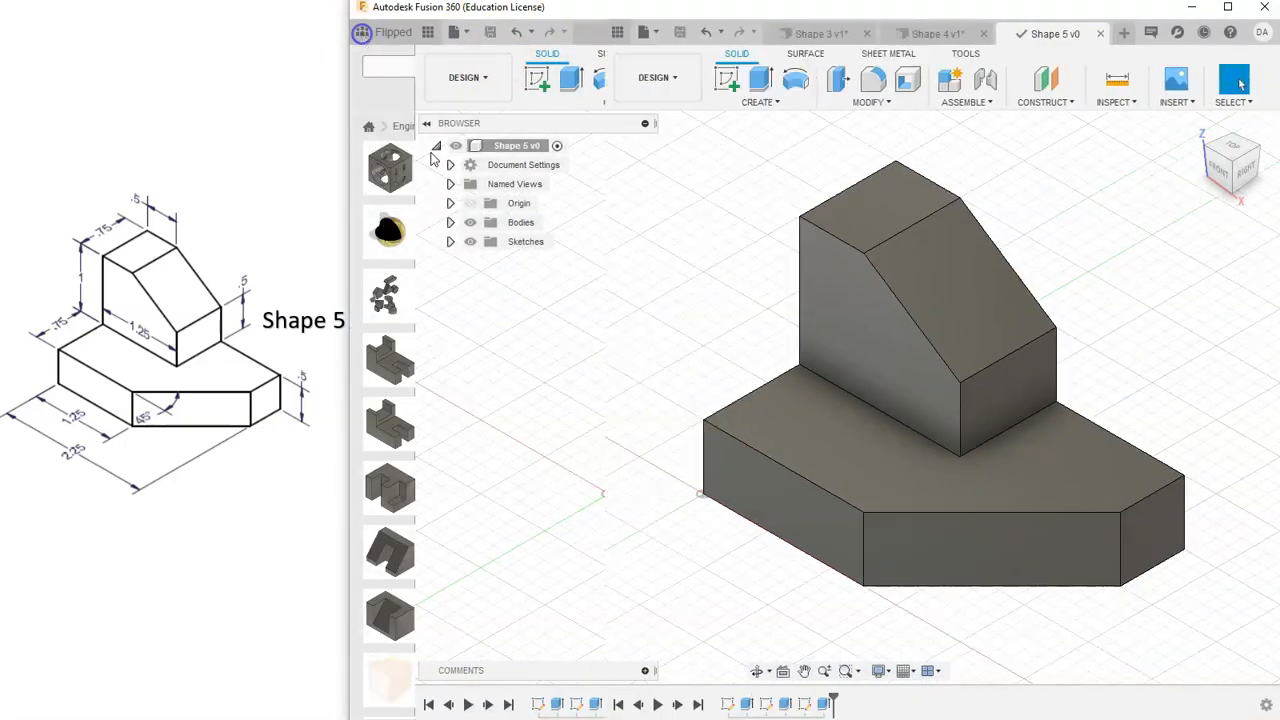
pyautogui.scroll(-3, 494, 480)
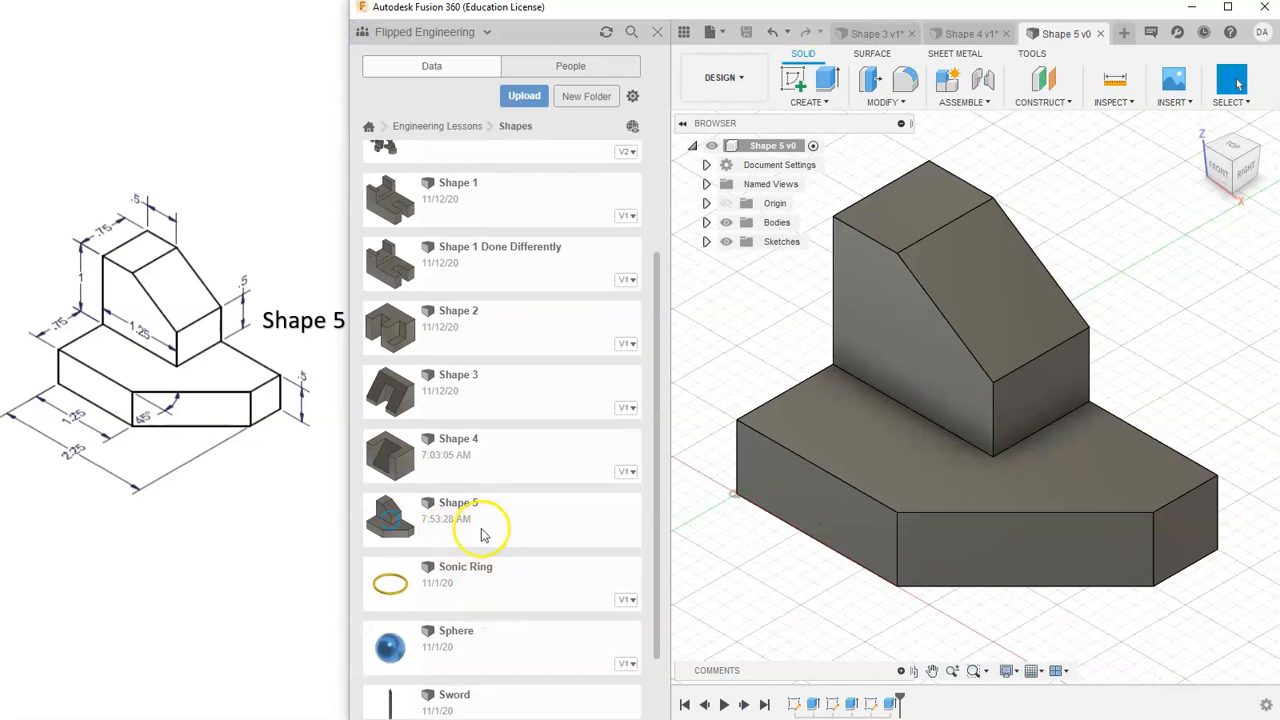